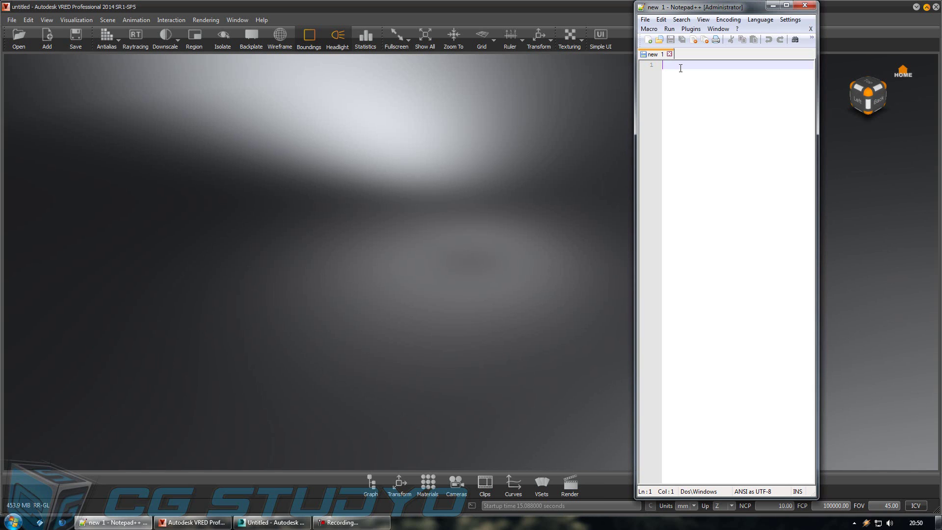
Step: Write three intro note lines on Max–VRED file exchange, ending 'İlk önce max'te sahnemizi oluşturuyoruz'
{"action": "type", "text": "Bu der"}
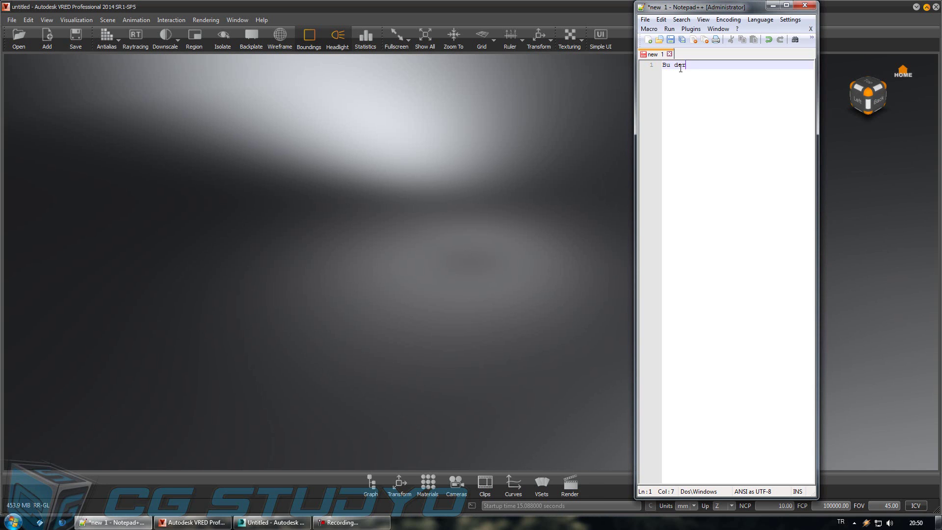
{"action": "type", "text": "le vred arası"}
{"action": "type", "text": "nda"}
{"action": "key", "text": "Return"}
{"action": "type", "text": "dosya alışverişini göstereceğim"}
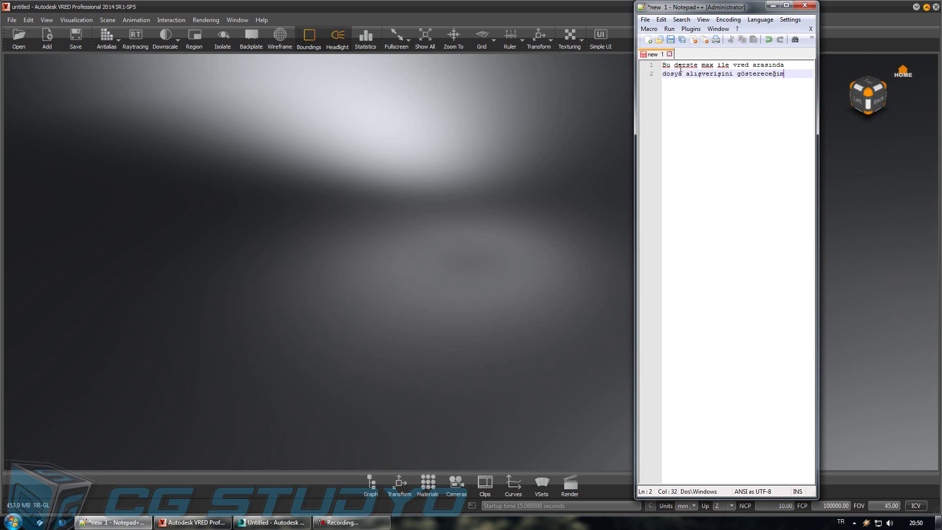
{"action": "key", "text": "Return"}
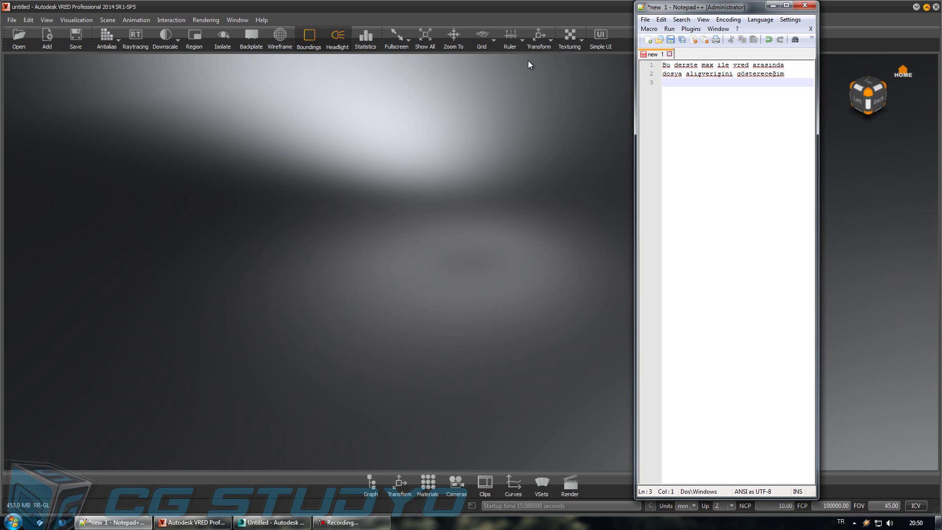
{"action": "left_click", "coordinate": [293, 524]}
{"action": "left_click", "coordinate": [677, 94]}
{"action": "type", "text": "İlk önce max'te sahnemizi ol"}
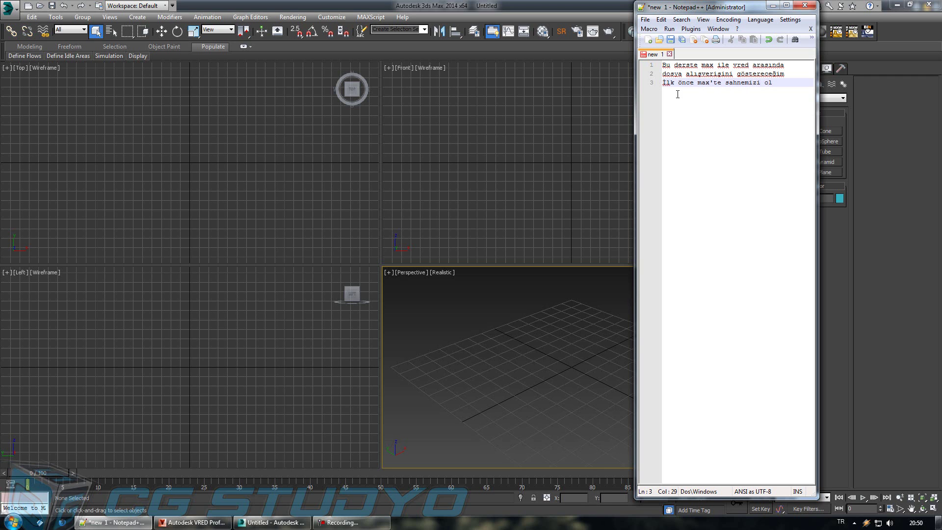
{"action": "type", "text": "uştu"}
{"action": "type", "text": "ruyoruz:"}
{"action": "key", "text": "Return"}
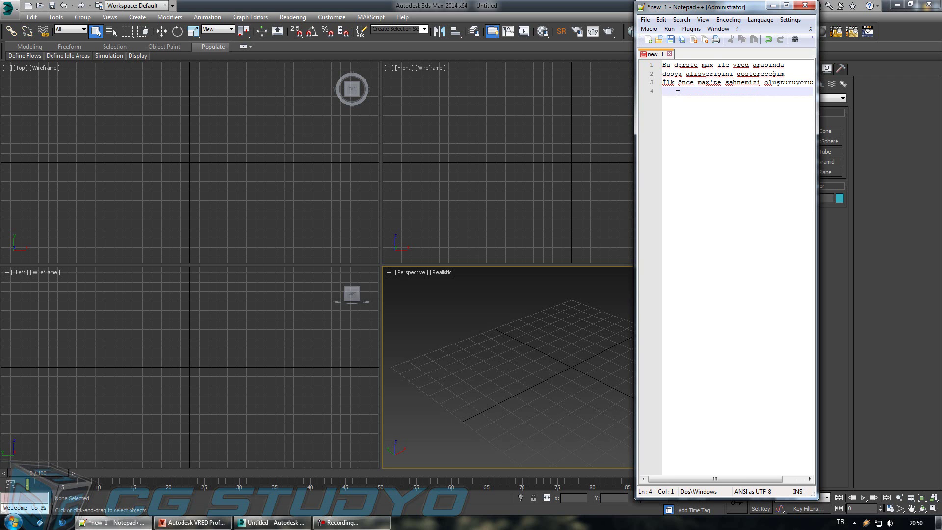
Step: Move the notes window aside and create a box on the 3ds Max grid
{"action": "left_click_drag", "start_coordinate": [724, 10], "coordinate": [164, 18]}
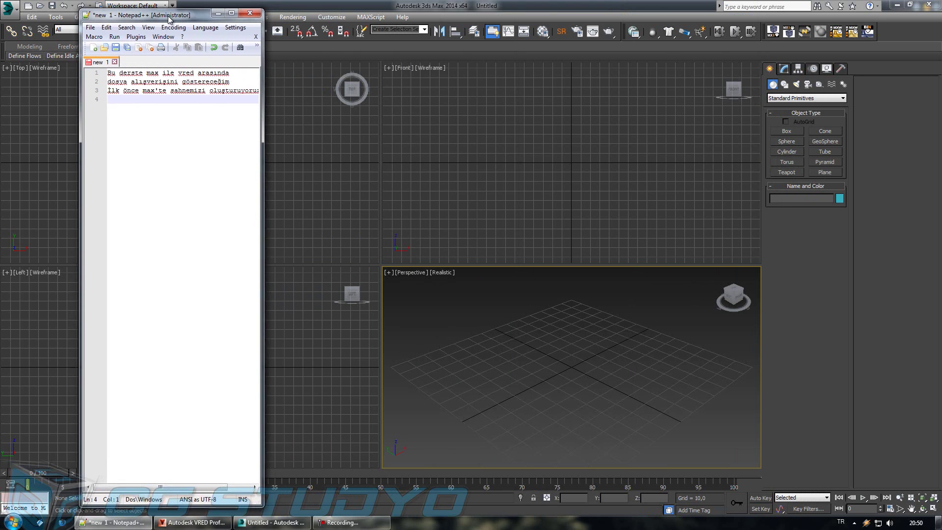
{"action": "left_click", "coordinate": [788, 131]}
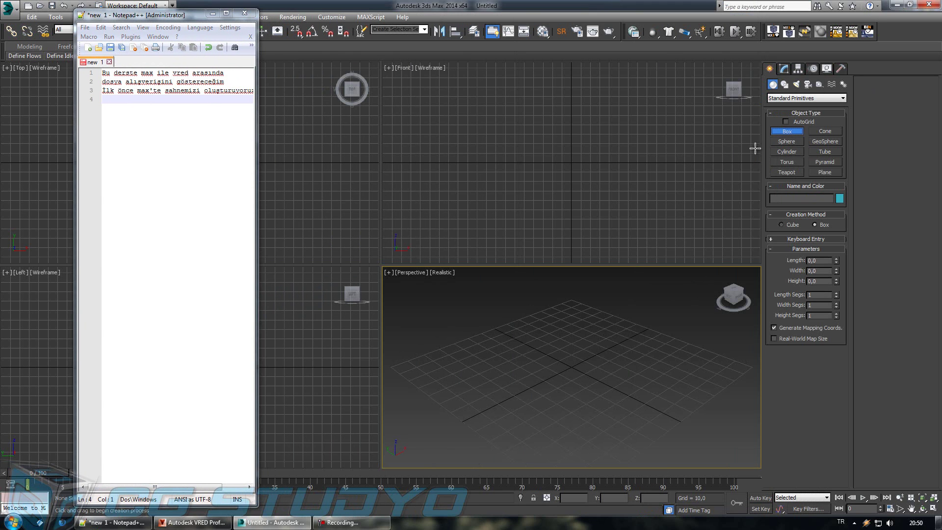
{"action": "middle_click_drag", "start_coordinate": [397, 383], "coordinate": [435, 407]}
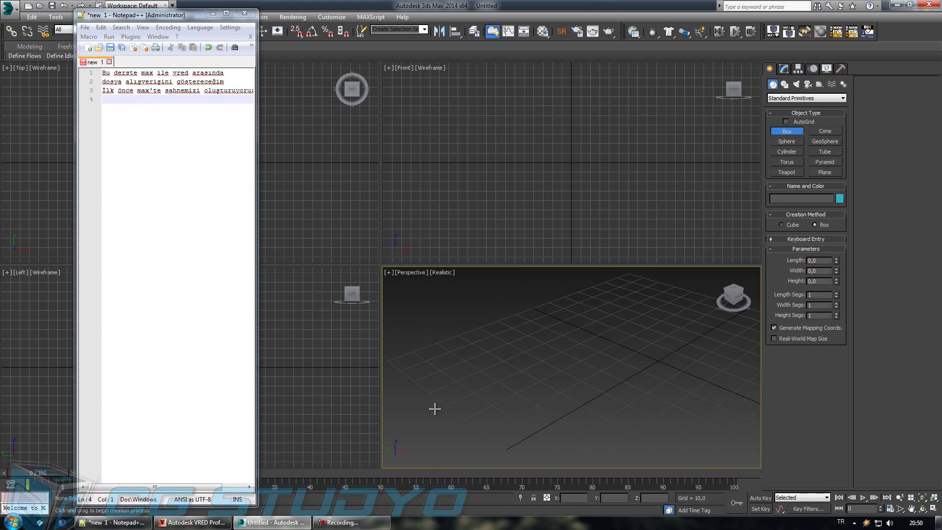
{"action": "left_click_drag", "start_coordinate": [389, 361], "coordinate": [462, 357]}
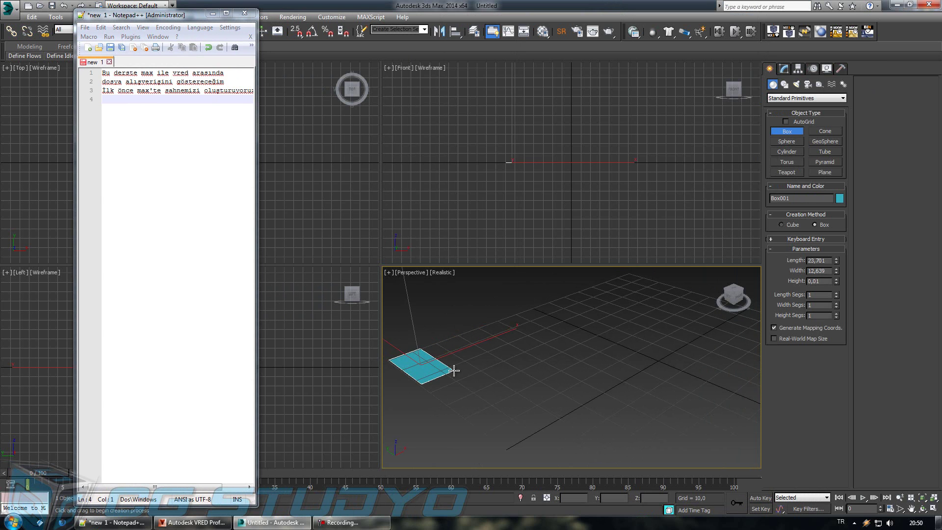
{"action": "left_click", "coordinate": [461, 218]}
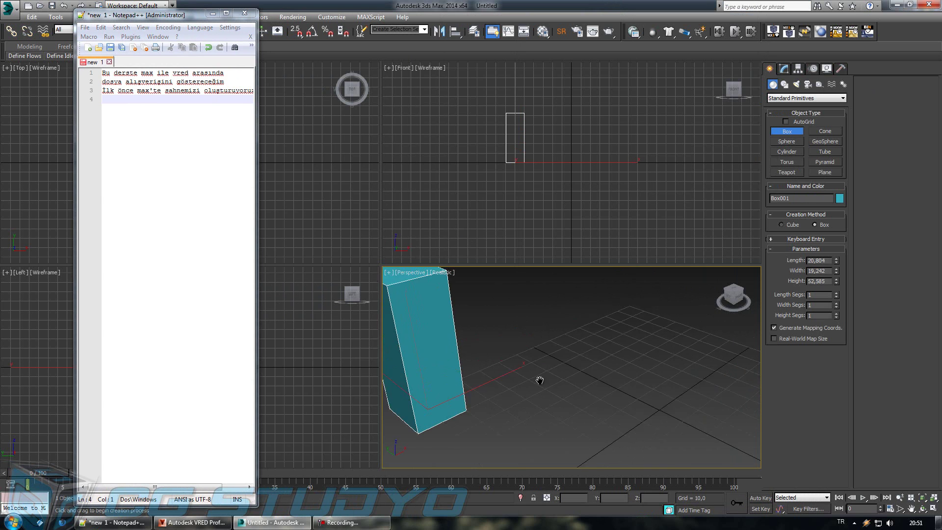
{"action": "middle_click_drag", "start_coordinate": [540, 380], "coordinate": [537, 369]}
Step: Create a teapot and a pyramid beside the box
{"action": "left_click", "coordinate": [787, 173]}
{"action": "left_click_drag", "start_coordinate": [532, 368], "coordinate": [573, 364]}
{"action": "middle_click_drag", "start_coordinate": [573, 364], "coordinate": [624, 350], "text": "alt"}
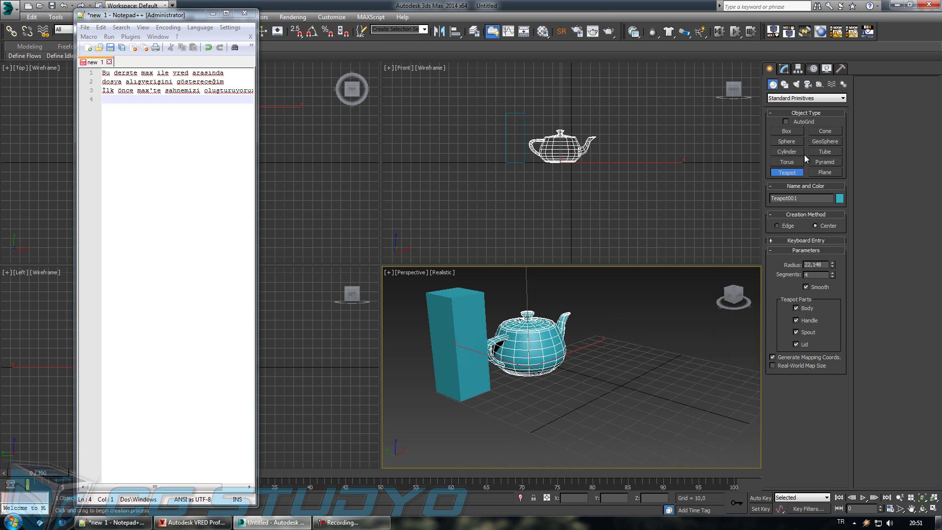
{"action": "left_click", "coordinate": [825, 162]}
{"action": "left_click_drag", "start_coordinate": [579, 353], "coordinate": [643, 345]}
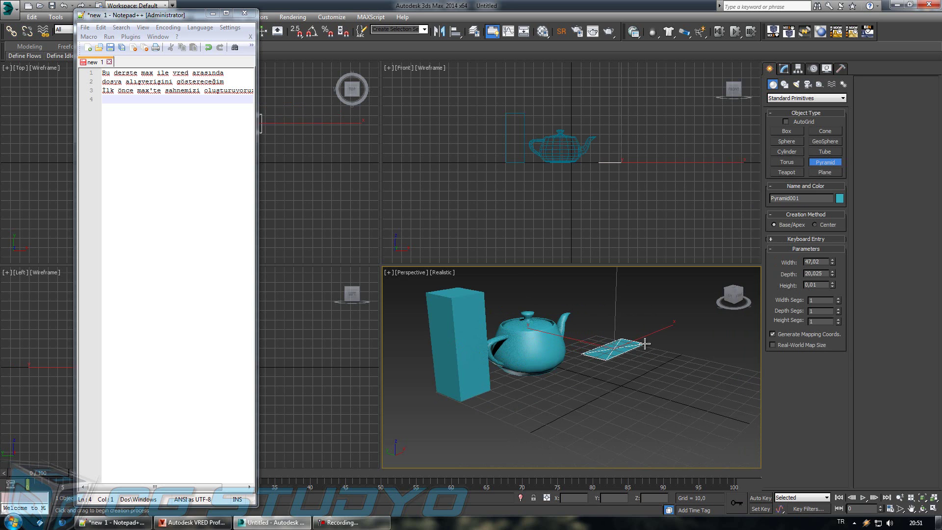
{"action": "left_click", "coordinate": [640, 263]}
Step: Create a sphere beside the pyramid and move it back along its Y axis
{"action": "left_click", "coordinate": [795, 141]}
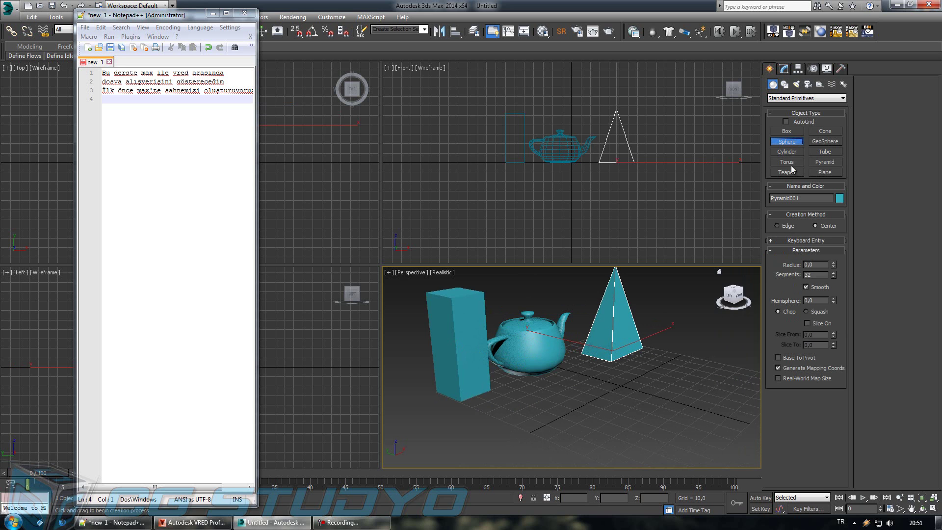
{"action": "left_click_drag", "start_coordinate": [669, 368], "coordinate": [709, 386]}
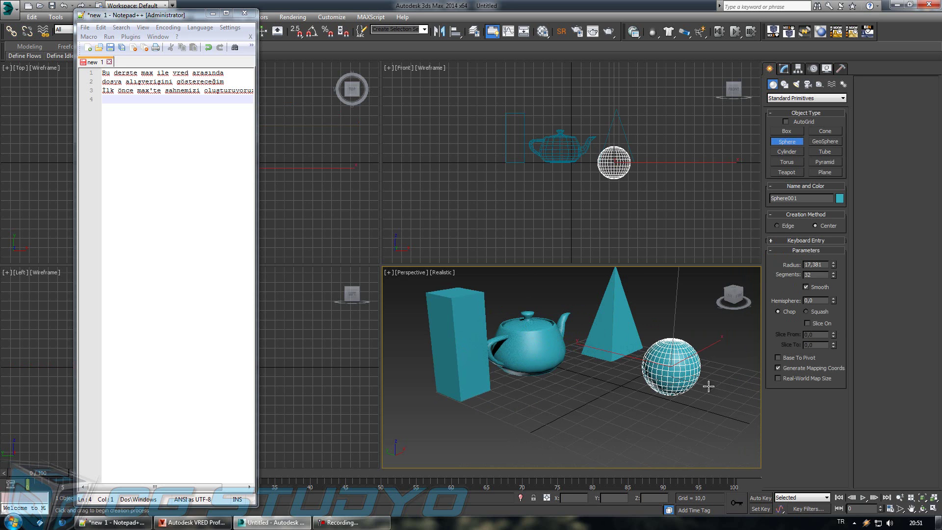
{"action": "left_click", "coordinate": [799, 358]}
{"action": "middle_click_drag", "start_coordinate": [721, 391], "coordinate": [681, 417], "text": "alt"}
{"action": "right_click", "coordinate": [652, 358]}
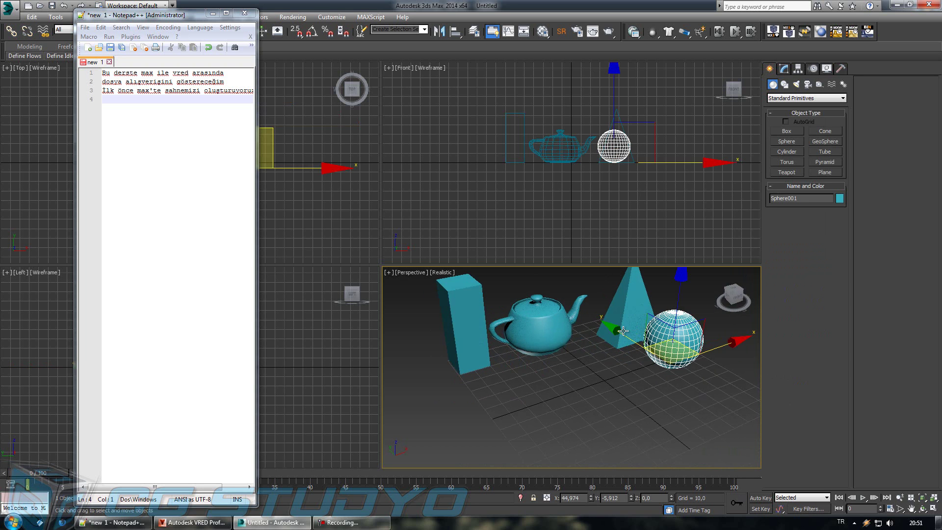
{"action": "left_click_drag", "start_coordinate": [623, 331], "coordinate": [608, 424]}
{"action": "scroll", "coordinate": [609, 417], "scroll_direction": "up", "scroll_amount": 3}
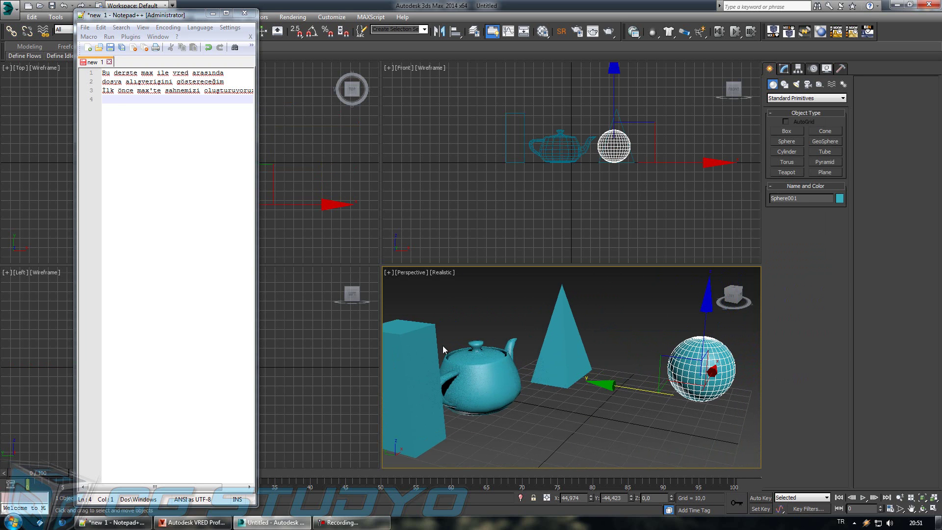
{"action": "left_click", "coordinate": [117, 101]}
{"action": "type", "text": "+ tume o"}
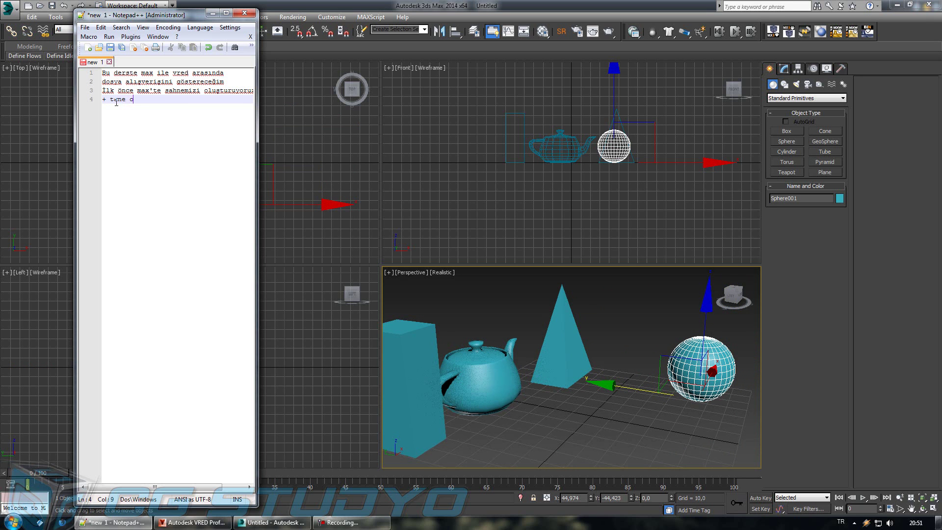
Step: Add note lines: four objects created, two get materials, two stay untextured; then deselect the sphere
{"action": "type", "text": "bje oluşturdur"}
{"action": "key", "text": "Return"}
{"action": "type", "text": "Bu obj"}
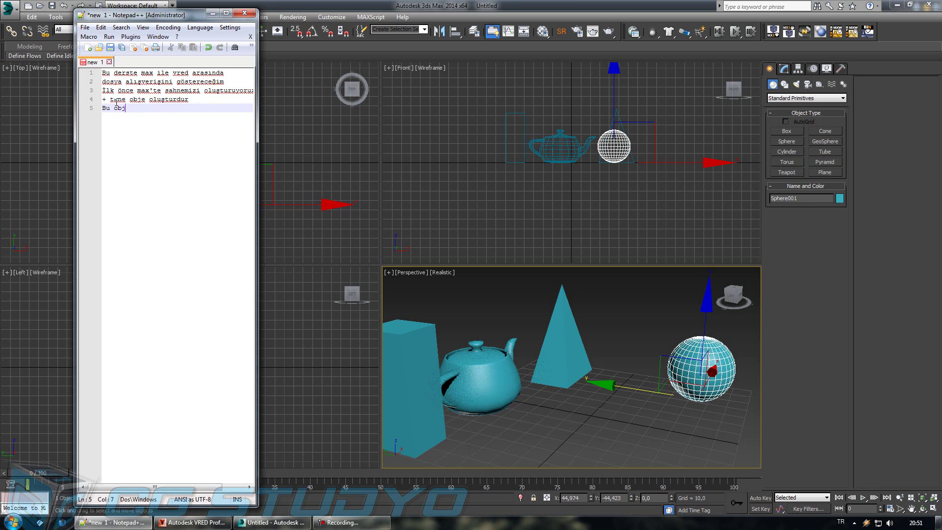
{"action": "type", "text": "elerden 2 "}
{"action": "type", "text": "tanesini kaplayalı"}
{"action": "type", "text": "m"}
{"action": "key", "text": "Return"}
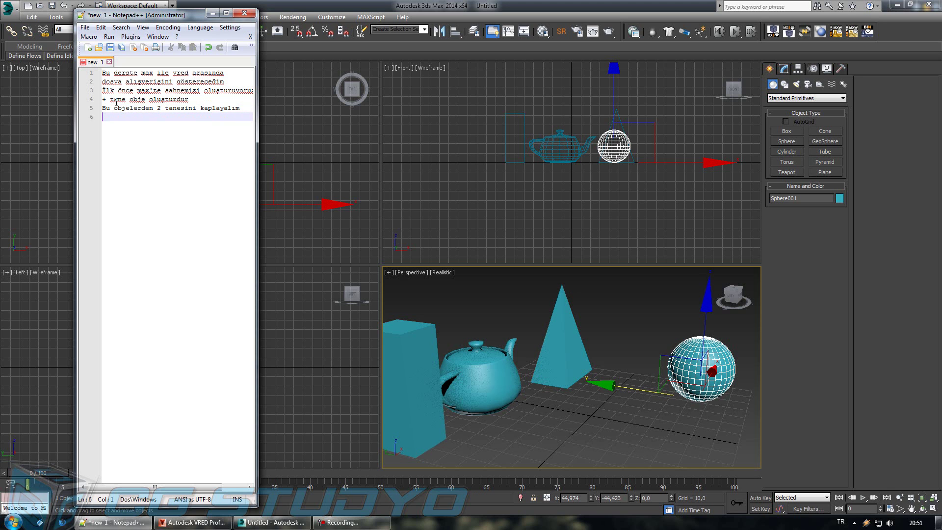
{"action": "type", "text": "2 sidekaplamasız kalsın"}
{"action": "key", "text": "Return"}
{"action": "left_click", "coordinate": [352, 522]}
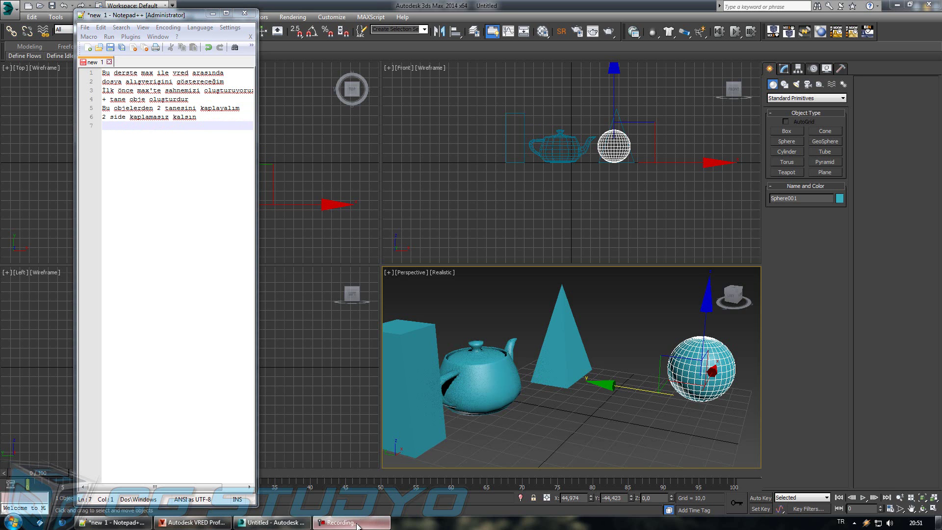
{"action": "left_click", "coordinate": [772, 459]}
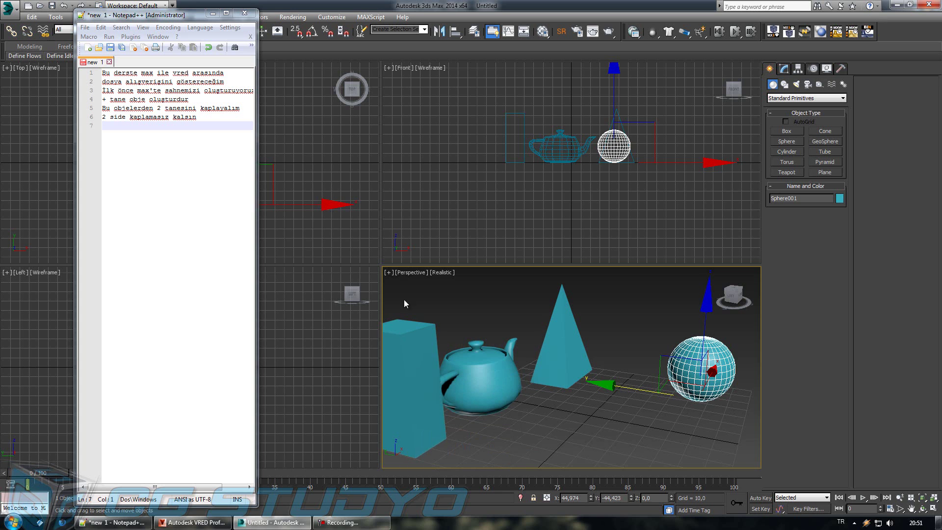
{"action": "left_click", "coordinate": [415, 308]}
Step: Open the Material Editor and add a note that materials will start as default
{"action": "mouse_move", "coordinate": [458, 316]}
{"action": "middle_mouse_down", "text": "alt"}
{"action": "mouse_move", "coordinate": [477, 405]}
{"action": "mouse_move", "coordinate": [491, 402]}
{"action": "middle_mouse_up", "text": "alt"}
{"action": "scroll", "coordinate": [491, 393], "scroll_direction": "up", "scroll_amount": 3}
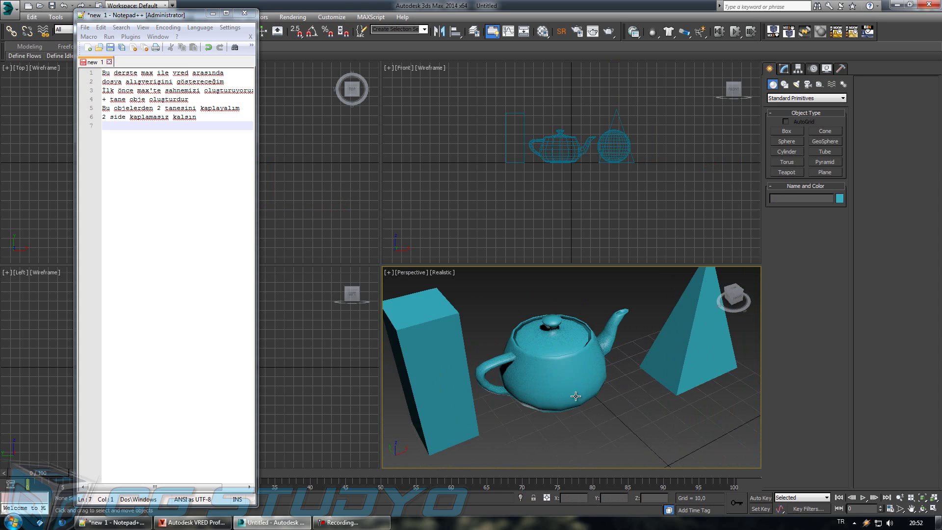
{"action": "left_click", "coordinate": [554, 368]}
{"action": "scroll", "coordinate": [555, 368], "scroll_direction": "up", "scroll_amount": 2}
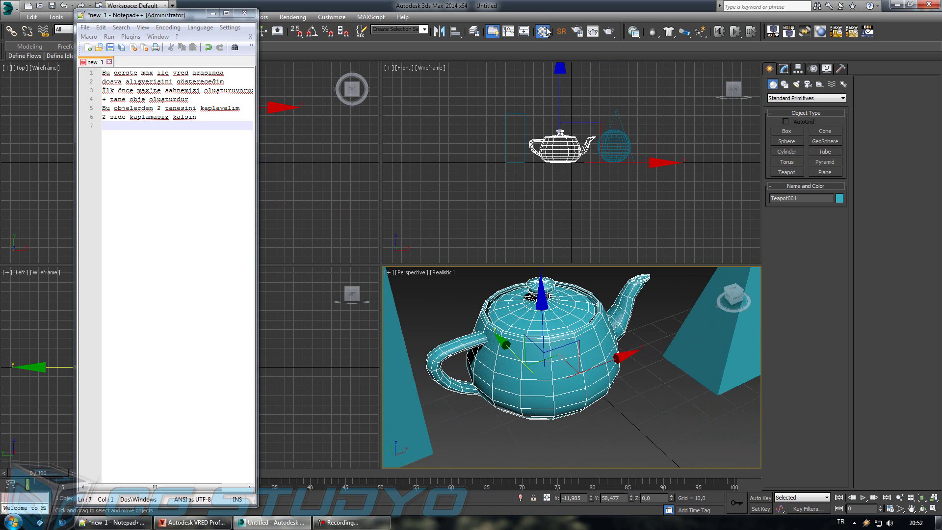
{"action": "left_click", "coordinate": [543, 31]}
{"action": "left_click", "coordinate": [138, 132]}
{"action": "type", "text": "Unutmayin materyaller defau"}
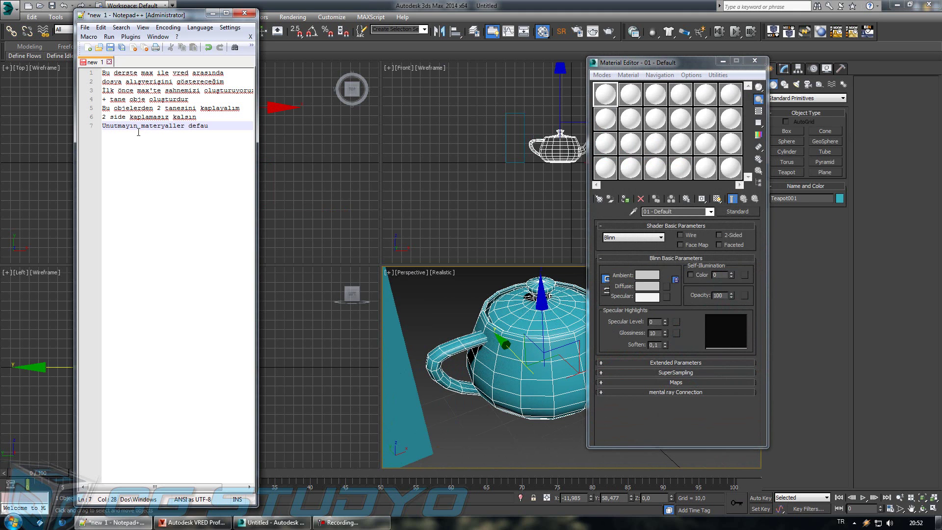
{"action": "type", "text": "lt"}
{"action": "key", "text": "Return"}
{"action": "type", "text": "matery"}
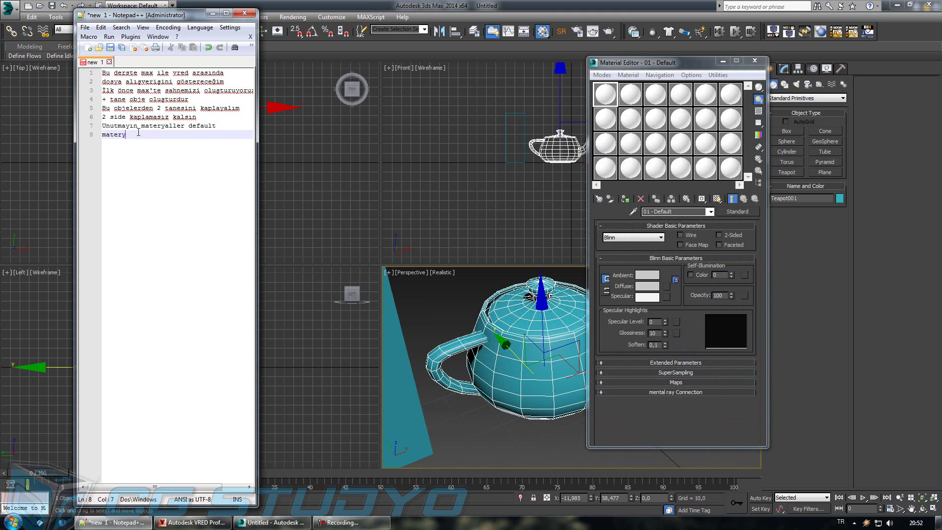
{"action": "type", "text": "al olacak"}
{"action": "key", "text": "Return"}
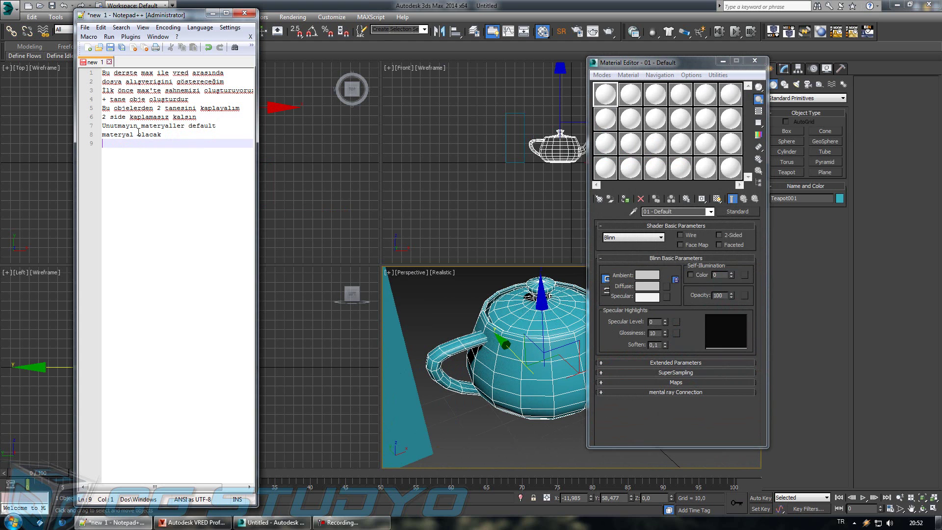
Step: Rename material slot 1 to 'REd' and apply it to the box
{"action": "left_click", "coordinate": [686, 216]}
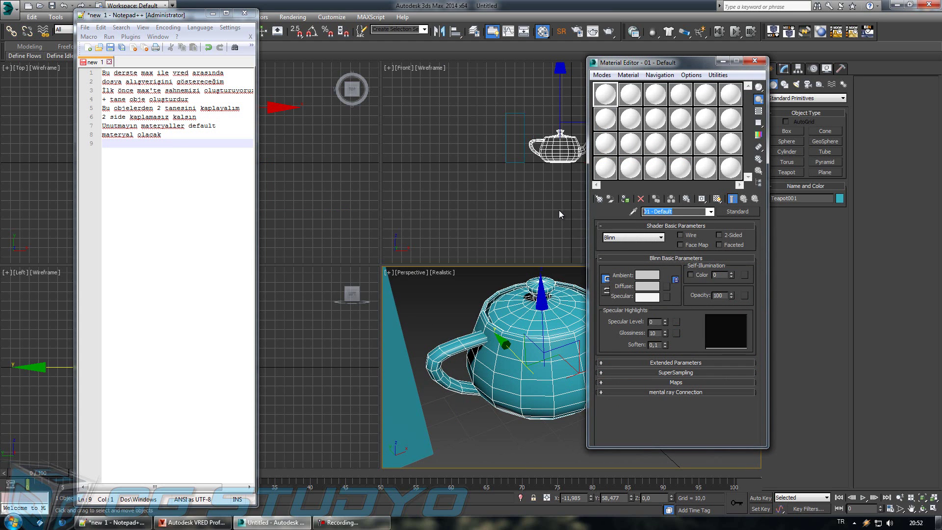
{"action": "type", "text": "REd"}
{"action": "scroll", "coordinate": [569, 458], "scroll_direction": "down", "scroll_amount": 3}
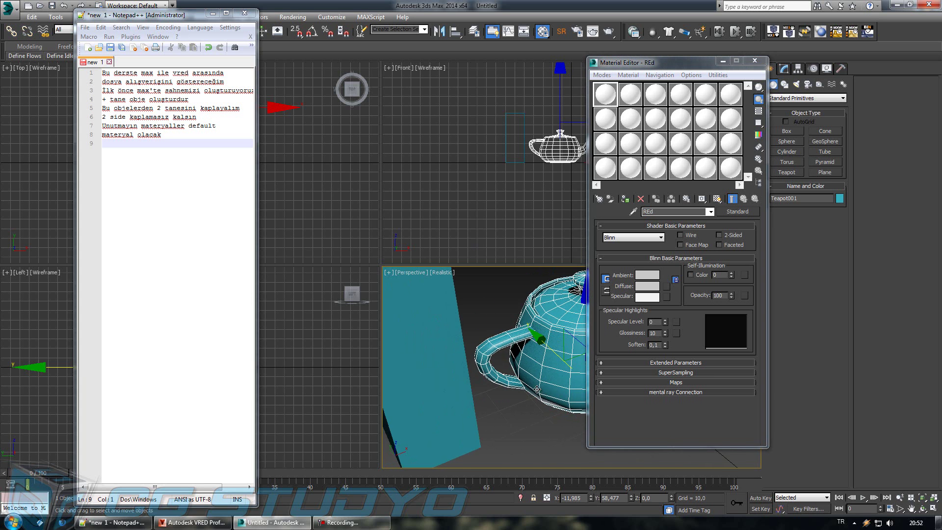
{"action": "scroll", "coordinate": [568, 457], "scroll_direction": "down", "scroll_amount": 2}
{"action": "left_click", "coordinate": [466, 352]}
{"action": "key", "text": "alt+w"}
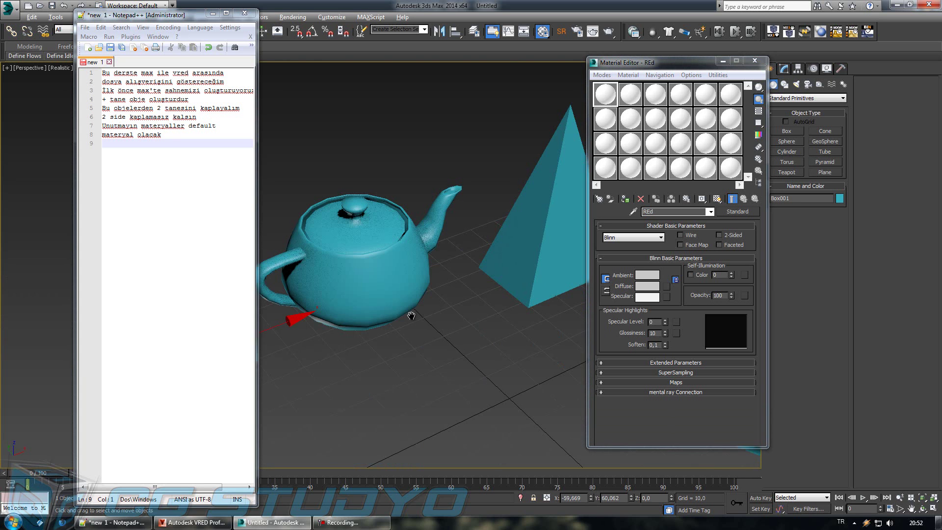
{"action": "middle_click_drag", "start_coordinate": [461, 350], "coordinate": [481, 365], "text": "alt"}
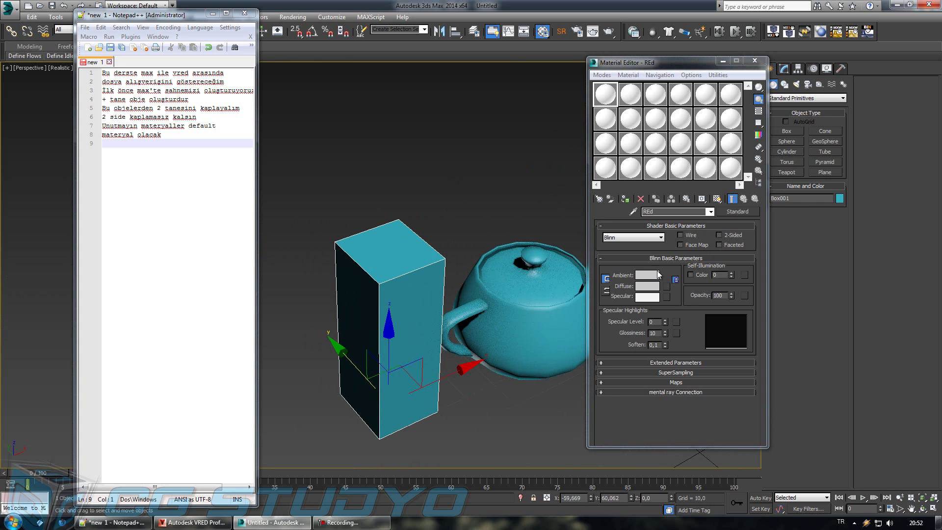
{"action": "left_click_drag", "start_coordinate": [605, 94], "coordinate": [405, 284]}
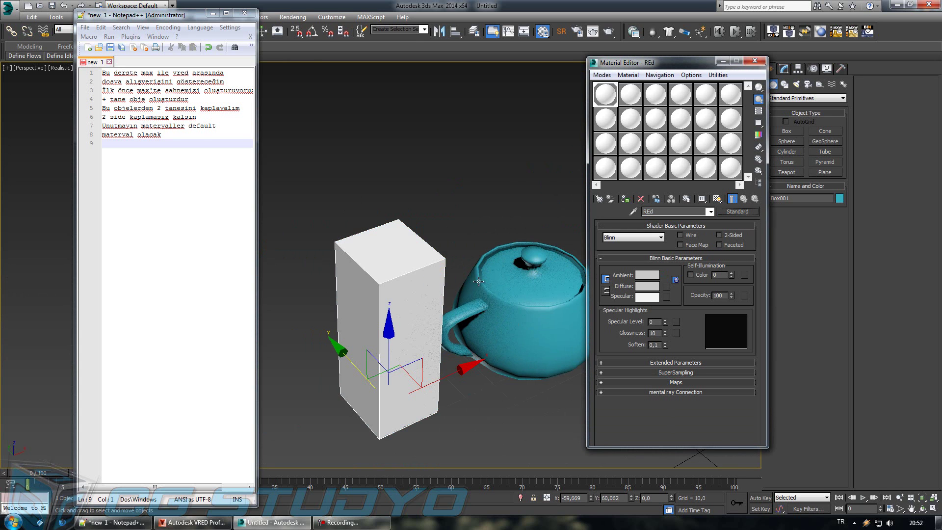
Step: Set the REd material's Ambient colour to full red
{"action": "left_click", "coordinate": [646, 274]}
{"action": "mouse_move", "coordinate": [343, 101]}
{"action": "left_mouse_down"}
{"action": "mouse_move", "coordinate": [379, 101]}
{"action": "mouse_move", "coordinate": [334, 121]}
{"action": "left_mouse_up"}
{"action": "left_click", "coordinate": [360, 144]}
{"action": "mouse_move", "coordinate": [466, 295]}
{"action": "middle_mouse_down", "text": "alt"}
{"action": "mouse_move", "coordinate": [555, 287]}
{"action": "mouse_move", "coordinate": [563, 269]}
{"action": "middle_mouse_up", "text": "alt"}
{"action": "left_click", "coordinate": [559, 286]}
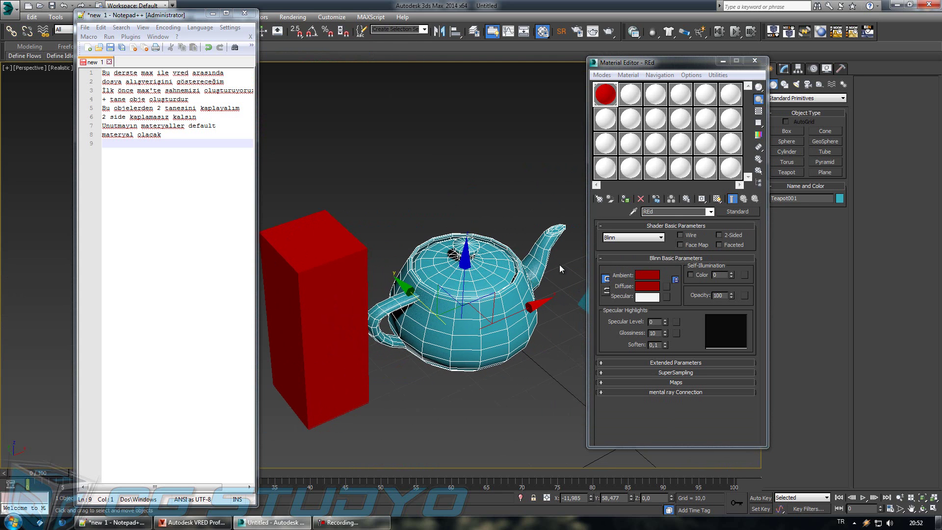
Step: Set the teapot's radius to 25 and segments to 16
{"action": "left_click", "coordinate": [780, 69]}
{"action": "double_click", "coordinate": [820, 248]}
{"action": "type", "text": "25"}
{"action": "key", "text": "Return"}
{"action": "double_click", "coordinate": [820, 258]}
{"action": "type", "text": "16"}
{"action": "key", "text": "Return"}
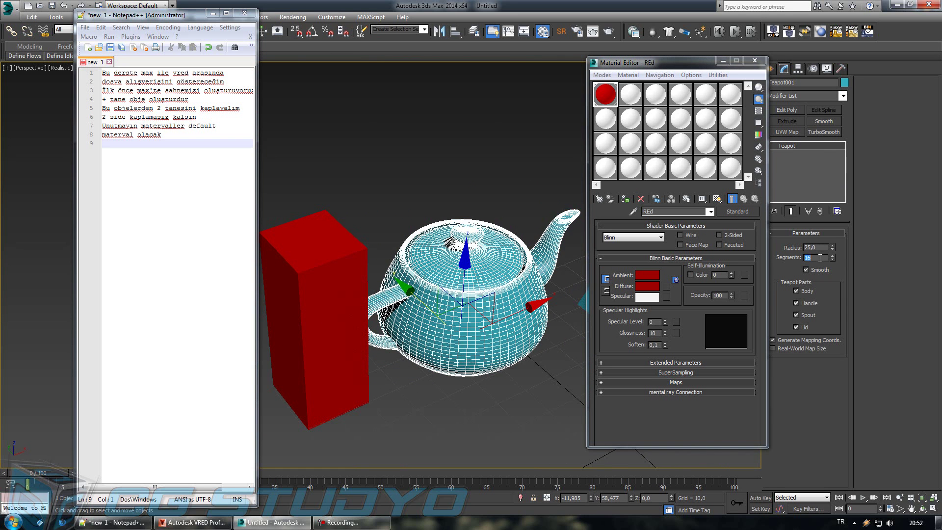
{"action": "mouse_move", "coordinate": [441, 314]}
{"action": "middle_mouse_down", "text": "alt"}
{"action": "mouse_move", "coordinate": [539, 376]}
{"action": "mouse_move", "coordinate": [524, 335]}
{"action": "middle_mouse_up", "text": "alt"}
Step: Name a new material slot 'Metallic', apply it to the teapot, and make it pink-red
{"action": "left_click", "coordinate": [636, 100]}
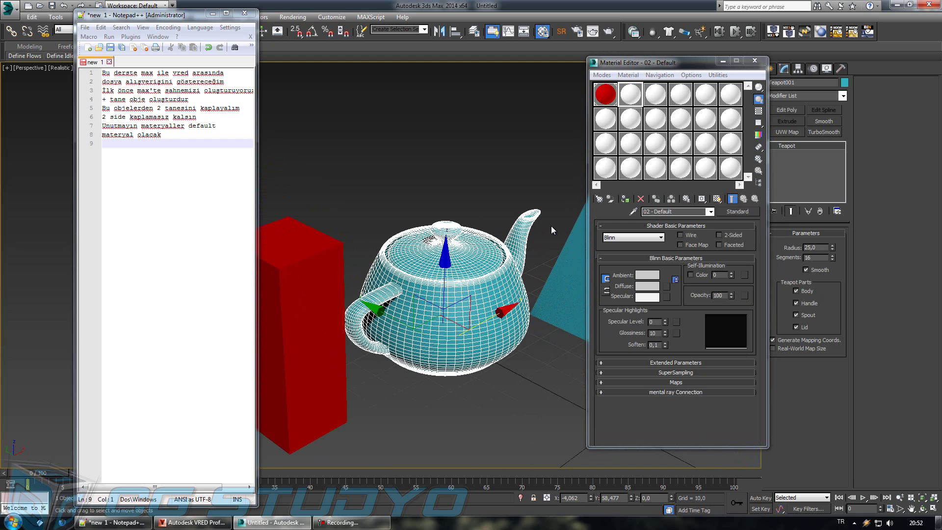
{"action": "left_click", "coordinate": [681, 211]}
{"action": "type", "text": "Metallic"}
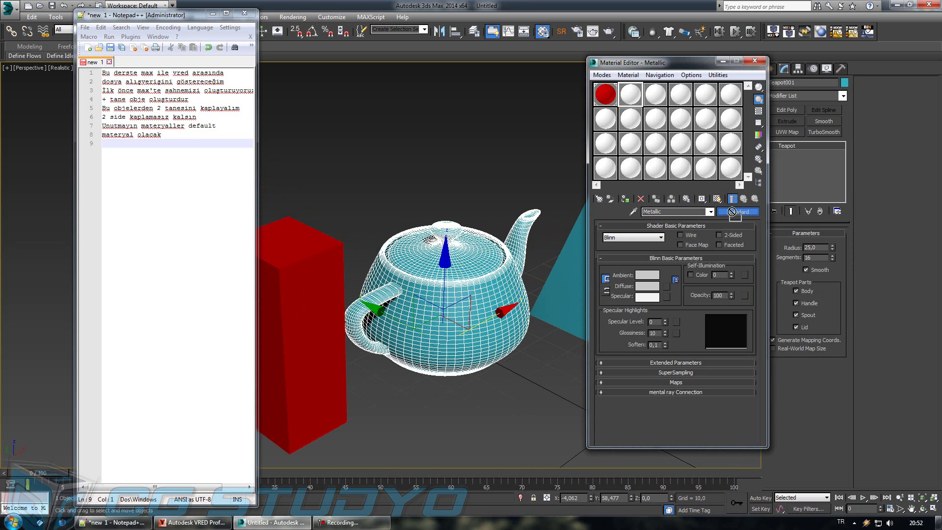
{"action": "left_click_drag", "start_coordinate": [736, 212], "coordinate": [535, 243]}
{"action": "left_click", "coordinate": [647, 275]}
{"action": "left_click_drag", "start_coordinate": [310, 101], "coordinate": [364, 101]}
{"action": "left_click", "coordinate": [360, 143]}
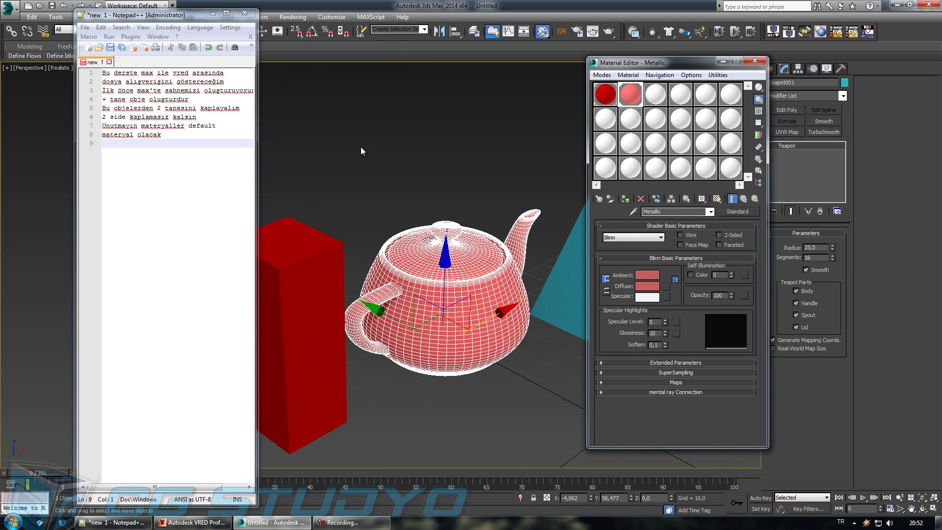
Step: Restore the 3ds Max window to a smaller size and maximise it again
{"action": "left_click", "coordinate": [351, 522]}
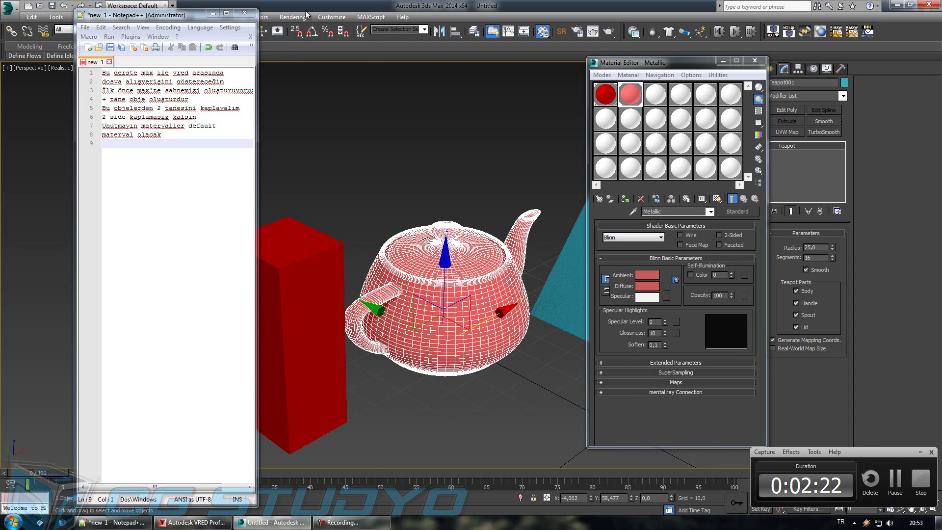
{"action": "double_click", "coordinate": [333, 6]}
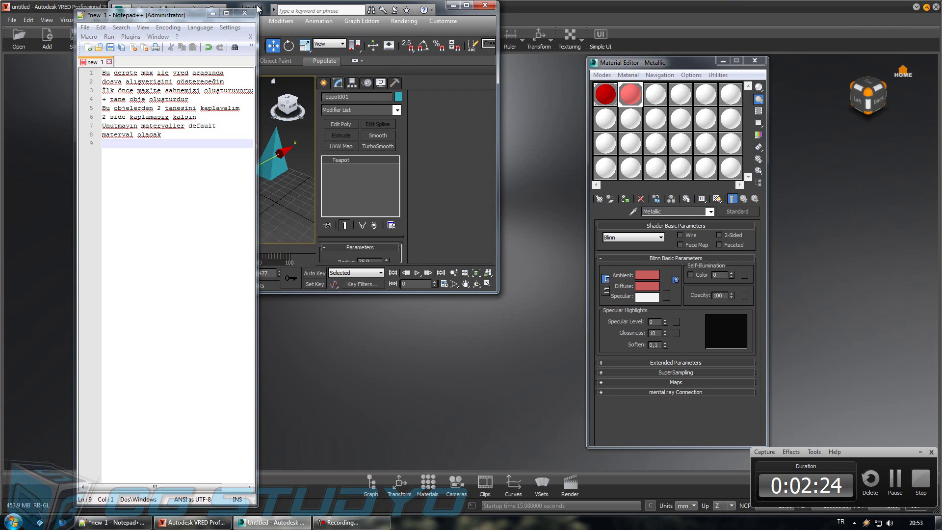
{"action": "double_click", "coordinate": [258, 7]}
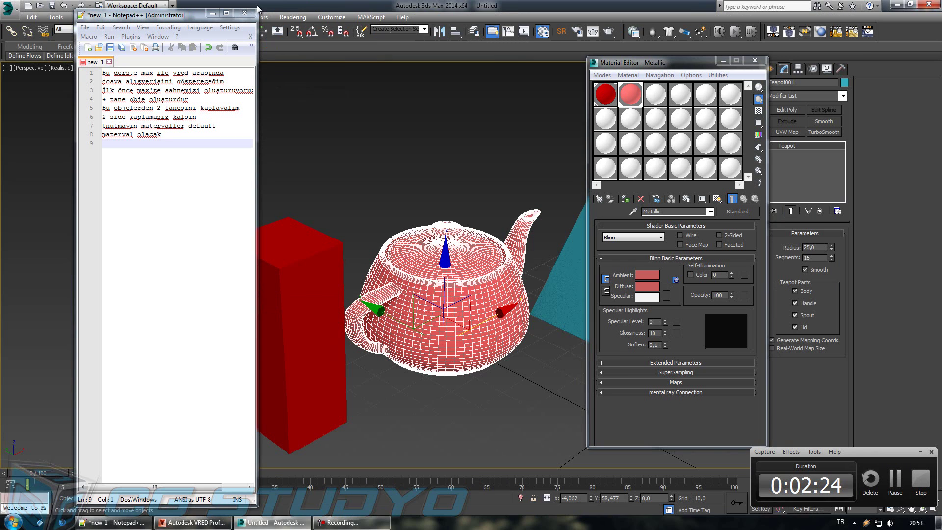
Step: Disable Gamma/LUT correction in Customize > Preferences and apply
{"action": "left_click", "coordinate": [921, 451]}
{"action": "left_click", "coordinate": [284, 16]}
{"action": "mouse_move", "coordinate": [332, 17]}
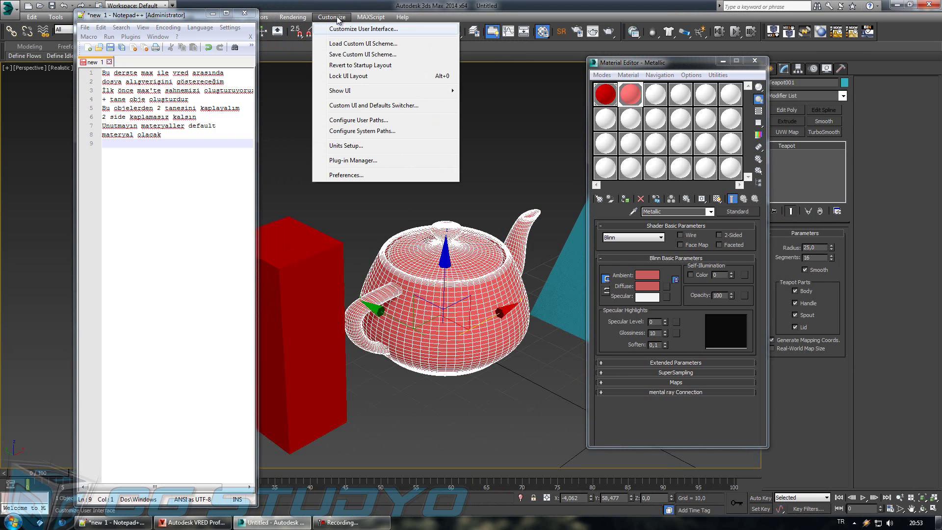
{"action": "left_click", "coordinate": [361, 180]}
{"action": "left_click", "coordinate": [559, 142]}
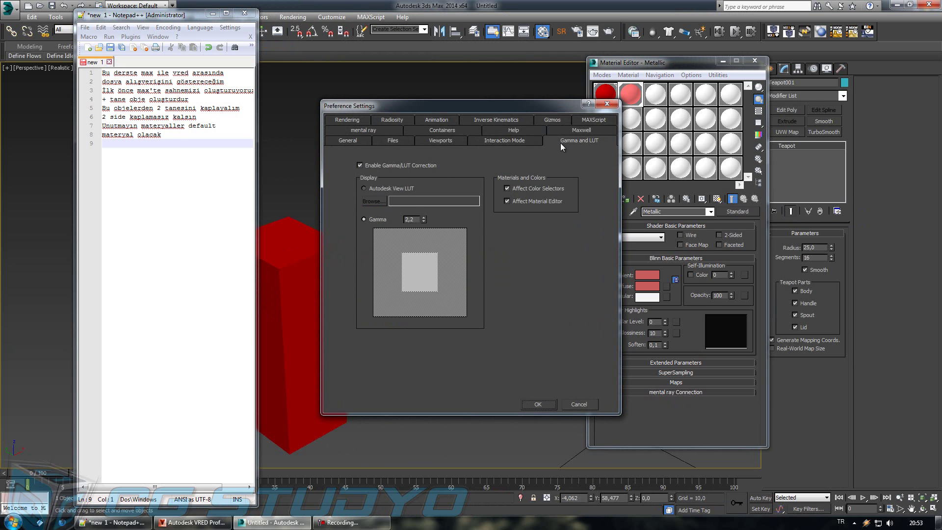
{"action": "left_click", "coordinate": [395, 165]}
{"action": "left_click", "coordinate": [552, 404]}
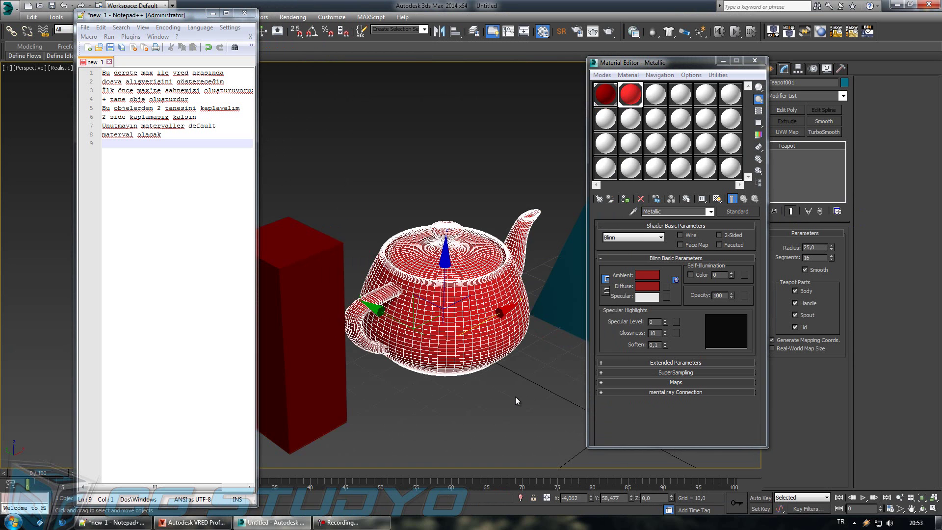
Step: Expand the Assign Renderer settings in Render Setup, then close it
{"action": "scroll", "coordinate": [516, 397], "scroll_direction": "up", "scroll_amount": 2}
{"action": "scroll", "coordinate": [502, 400], "scroll_direction": "up", "scroll_amount": 2}
{"action": "scroll", "coordinate": [496, 366], "scroll_direction": "up", "scroll_amount": 2}
{"action": "left_click", "coordinate": [577, 31]}
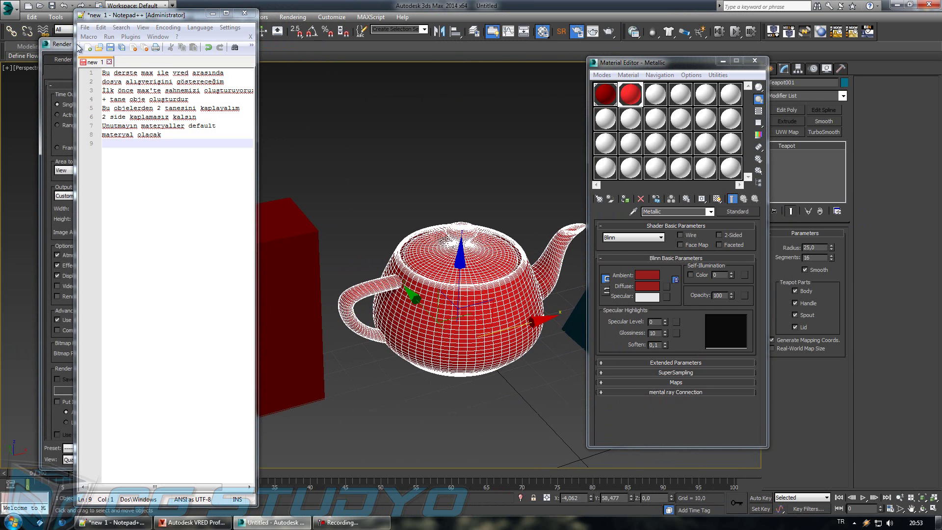
{"action": "left_click_drag", "start_coordinate": [77, 44], "coordinate": [405, 47]}
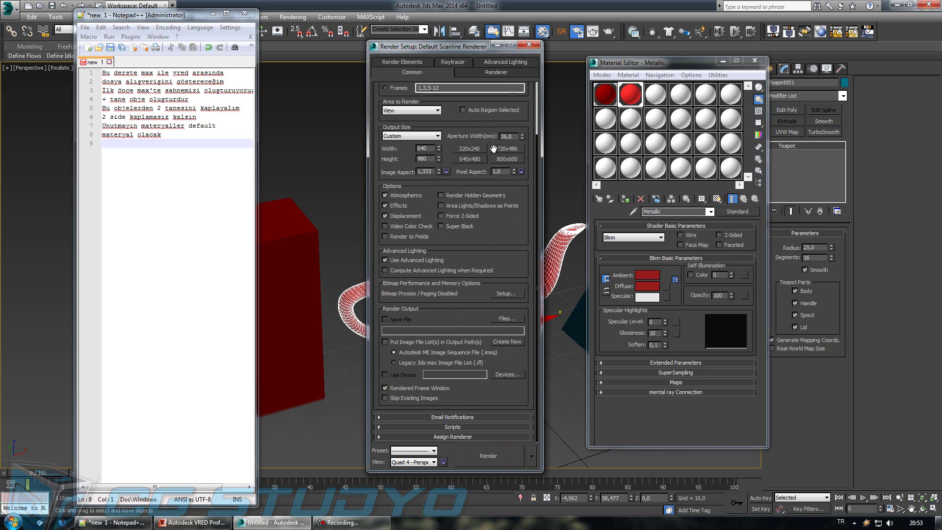
{"action": "left_click", "coordinate": [511, 436]}
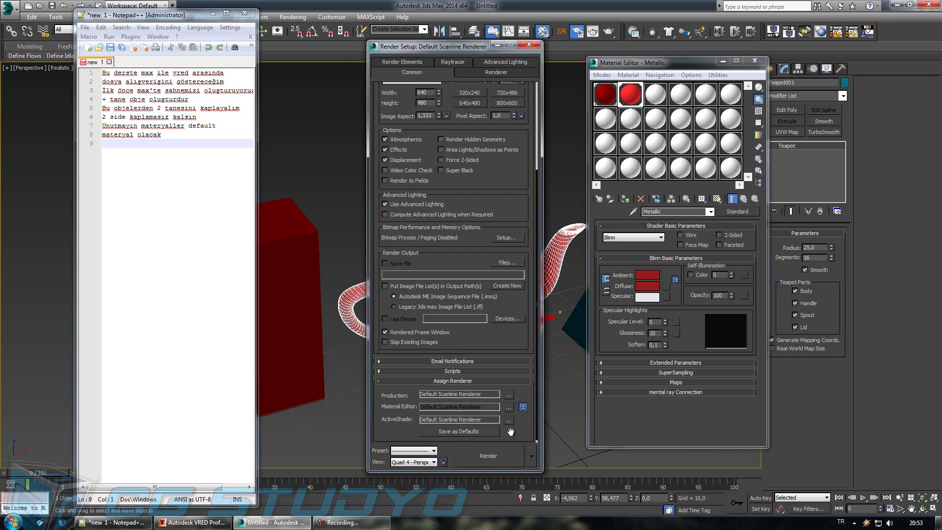
{"action": "left_click", "coordinate": [531, 49]}
{"action": "mouse_move", "coordinate": [471, 304]}
{"action": "middle_mouse_down", "text": "alt"}
{"action": "mouse_move", "coordinate": [404, 328]}
{"action": "mouse_move", "coordinate": [431, 316]}
{"action": "middle_mouse_up", "text": "alt"}
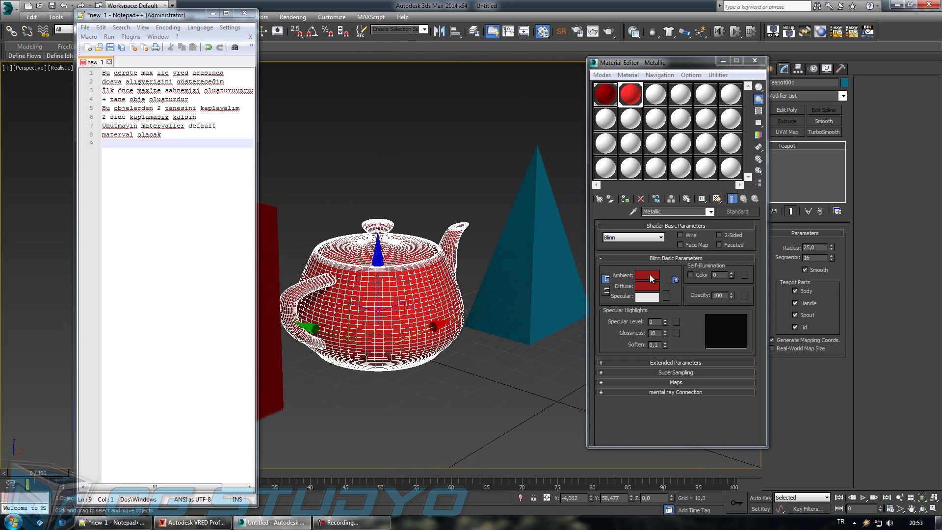
Step: Set the Metallic Diffuse hue to 168 so the teapot turns blue, then deselect it
{"action": "left_click", "coordinate": [648, 285]}
{"action": "left_click", "coordinate": [354, 92]}
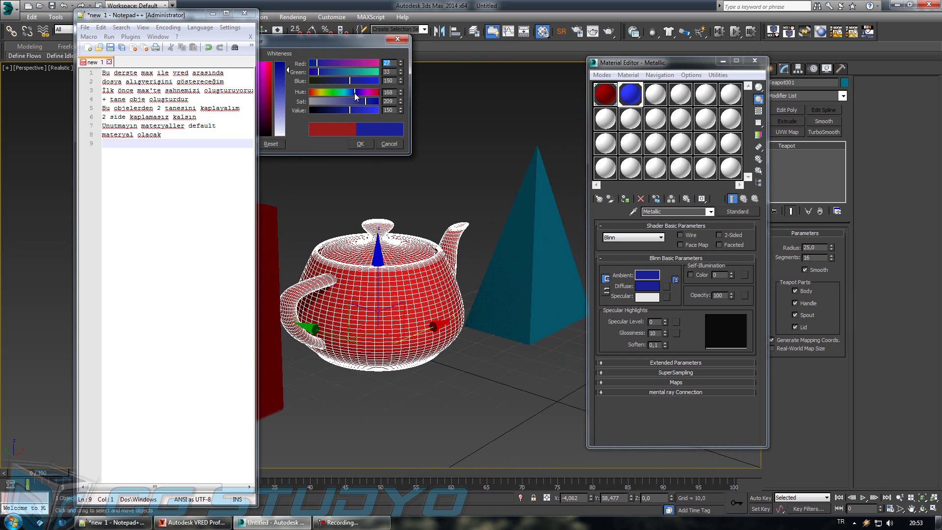
{"action": "left_click", "coordinate": [359, 144]}
{"action": "left_click", "coordinate": [485, 407]}
{"action": "mouse_move", "coordinate": [485, 407]}
{"action": "middle_mouse_down", "text": "alt"}
{"action": "mouse_move", "coordinate": [507, 397]}
{"action": "mouse_move", "coordinate": [343, 406]}
{"action": "mouse_move", "coordinate": [383, 407]}
{"action": "mouse_move", "coordinate": [358, 246]}
{"action": "mouse_move", "coordinate": [349, 280]}
{"action": "mouse_move", "coordinate": [273, 224]}
{"action": "middle_mouse_up", "text": "alt"}
{"action": "scroll", "coordinate": [342, 282], "scroll_direction": "down", "scroll_amount": 3}
{"action": "left_click", "coordinate": [176, 152]}
{"action": "type", "text": "Şu 2 objede kaplamasız kala"}
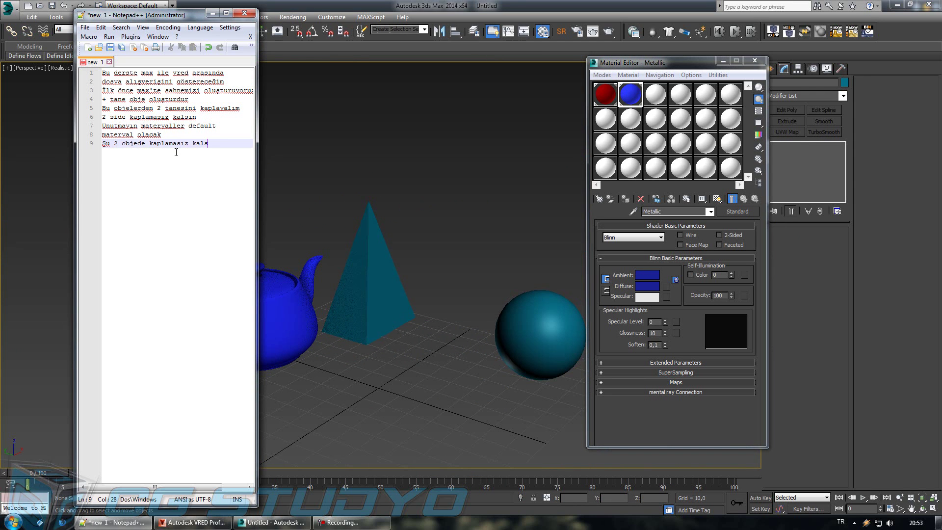
Step: Finish line 9 with 'kalsın' and type line 10 about multiplying the pyramid
{"action": "type", "text": "ın"}
{"action": "key", "text": "Return"}
{"action": "type", "text": "hatta şu piramid"}
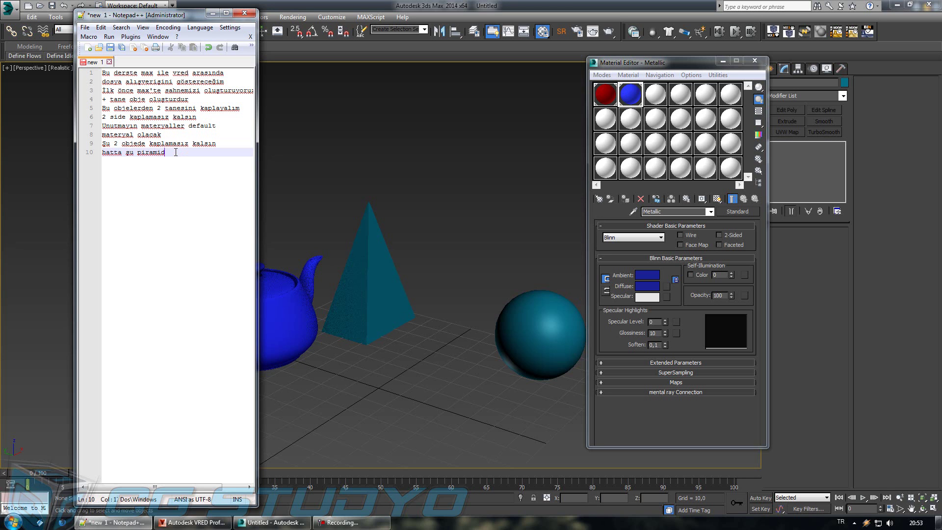
{"action": "type", "text": "i ş"}
{"action": "type", "text": "m"}
Step: Select the pyramid, try a scale-clone, cancel it, and switch to wireframe view
{"action": "key", "text": "Return"}
{"action": "left_click", "coordinate": [359, 275]}
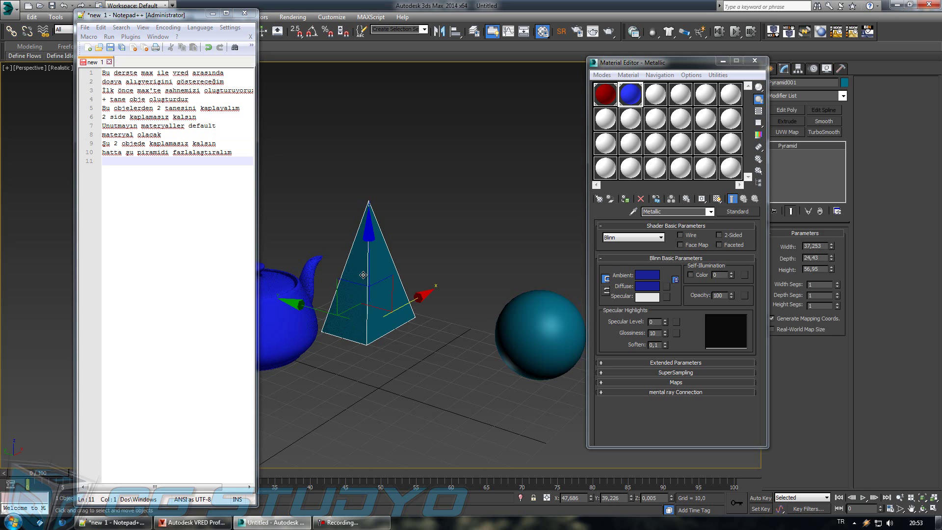
{"action": "middle_click_drag", "start_coordinate": [436, 277], "coordinate": [431, 350], "text": "alt"}
{"action": "key", "text": "e"}
{"action": "key", "text": "r"}
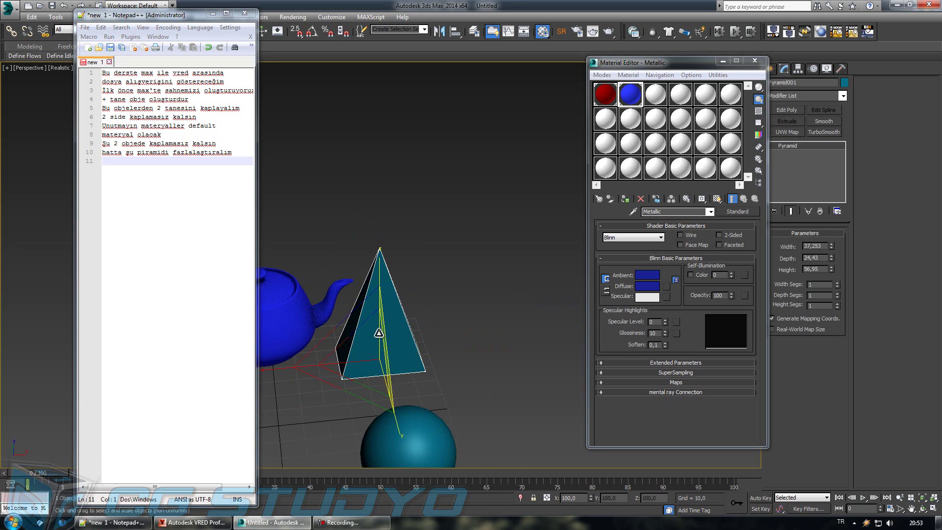
{"action": "key", "text": "w"}
{"action": "mouse_move", "coordinate": [449, 390]}
{"action": "middle_mouse_down"}
{"action": "mouse_move", "coordinate": [460, 371]}
{"action": "mouse_move", "coordinate": [414, 314]}
{"action": "middle_mouse_up"}
{"action": "key", "text": "r"}
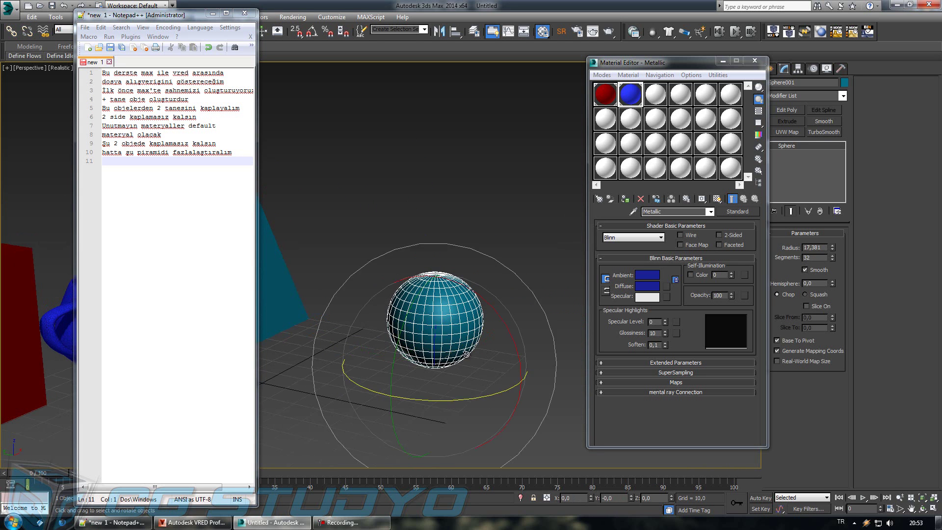
{"action": "left_click", "coordinate": [442, 362]}
{"action": "left_click_drag", "start_coordinate": [442, 362], "coordinate": [444, 343], "text": "shift"}
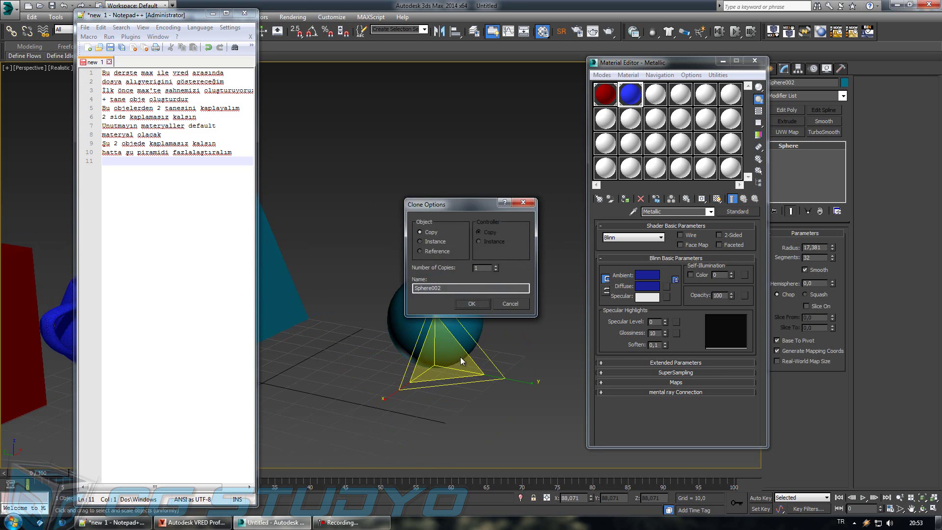
{"action": "left_click", "coordinate": [510, 303]}
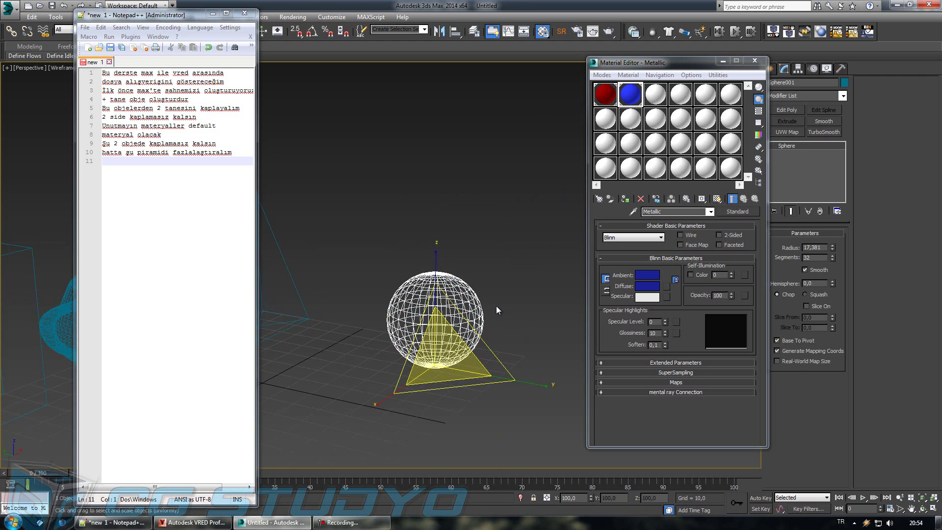
{"action": "key", "text": "F3"}
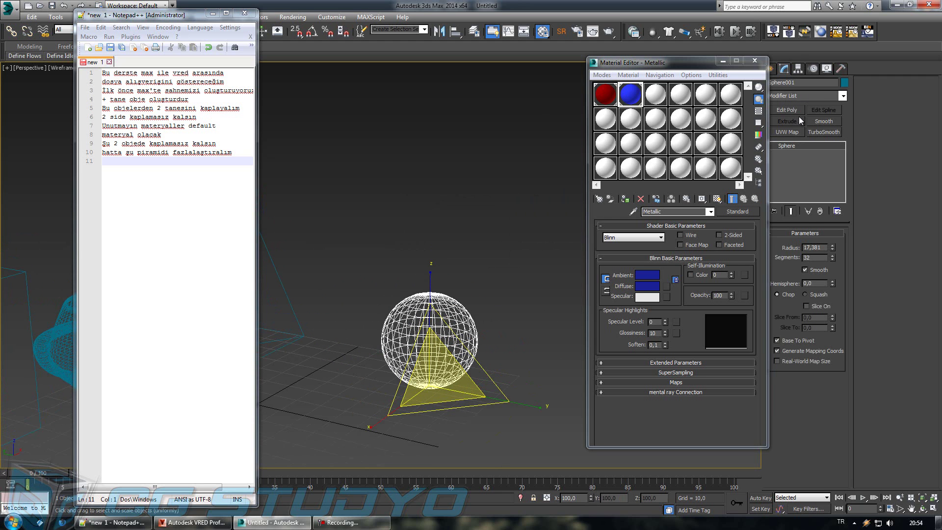
Step: Center the sphere's pivot and scale-clone 2 instanced copies nested inside it
{"action": "left_click", "coordinate": [799, 70]}
{"action": "left_click", "coordinate": [804, 131]}
{"action": "left_click", "coordinate": [812, 183]}
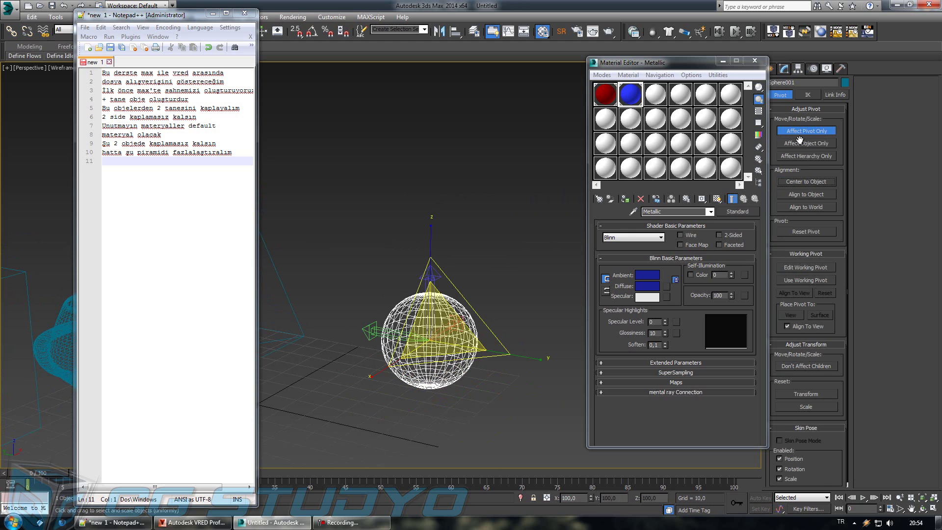
{"action": "left_click", "coordinate": [772, 69]}
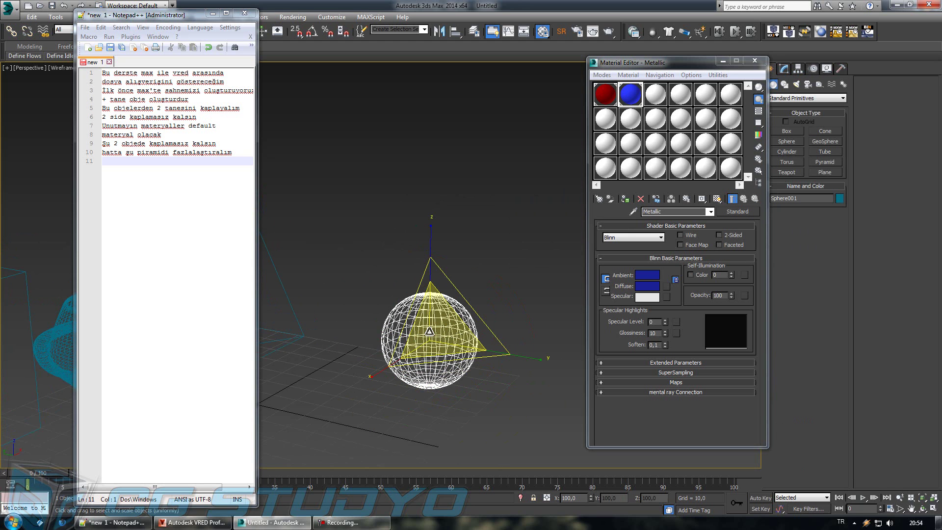
{"action": "left_click_drag", "start_coordinate": [447, 335], "coordinate": [448, 346], "text": "shift"}
{"action": "left_click", "coordinate": [444, 242]}
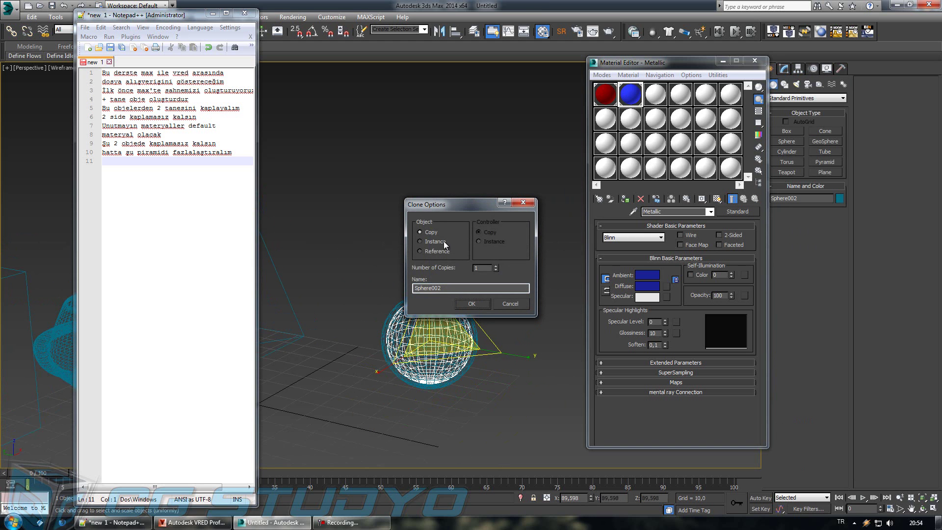
{"action": "left_click", "coordinate": [496, 266]}
{"action": "left_click", "coordinate": [471, 303]}
{"action": "left_click", "coordinate": [420, 286]}
{"action": "key", "text": "F3"}
{"action": "middle_click_drag", "start_coordinate": [384, 280], "coordinate": [540, 343]}
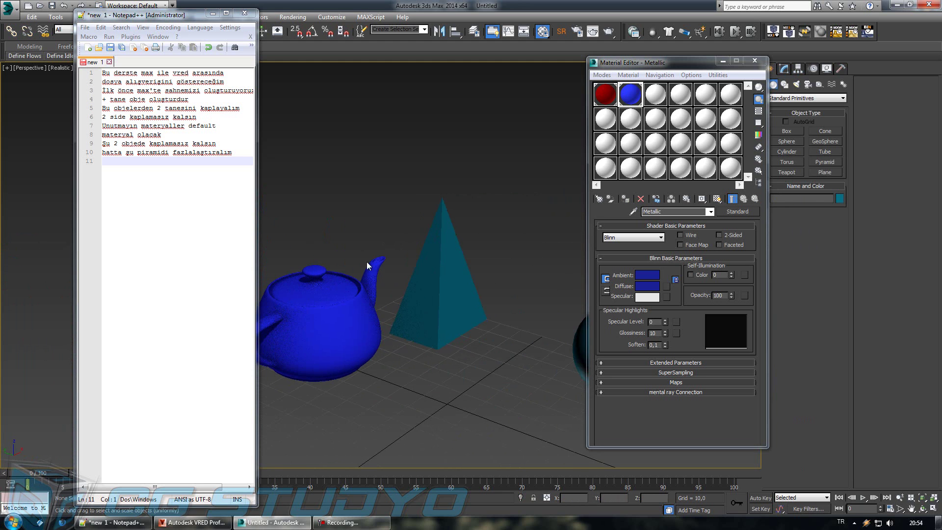
Step: Close the Material Editor and note that FBX is used, OBJ-like formats for other software
{"action": "left_click", "coordinate": [755, 60]}
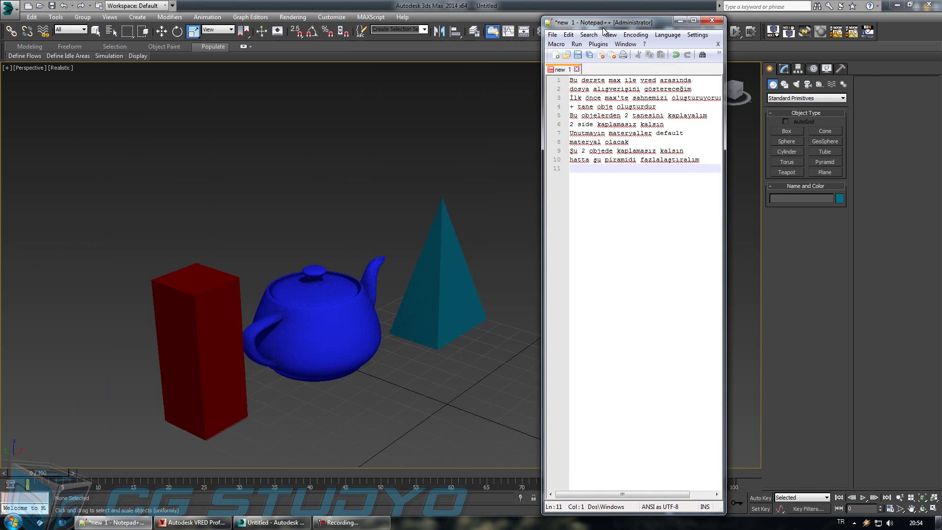
{"action": "left_click_drag", "start_coordinate": [124, 23], "coordinate": [762, 18]}
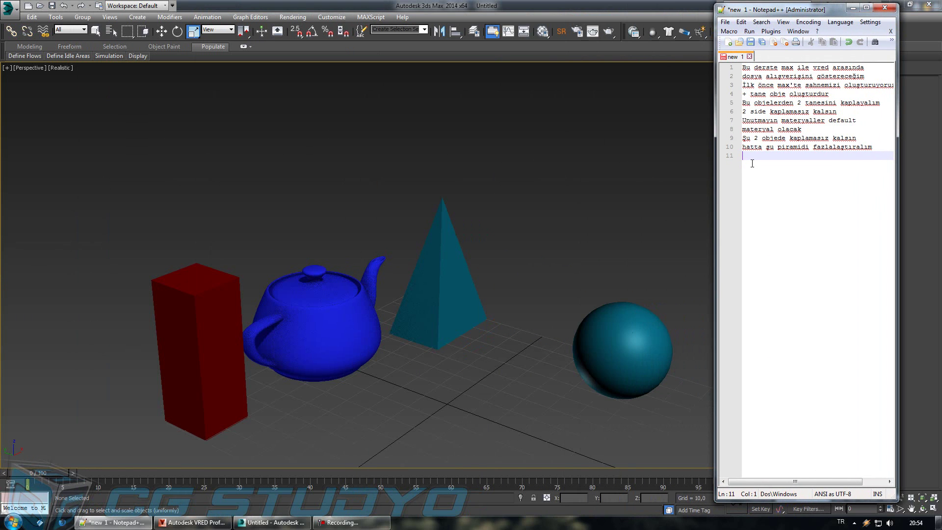
{"action": "type", "text": "Export için max't"}
{"action": "type", "text": "eki fbx for"}
{"action": "type", "text": "matını"}
{"action": "key", "text": "Return"}
{"action": "type", "text": "k"}
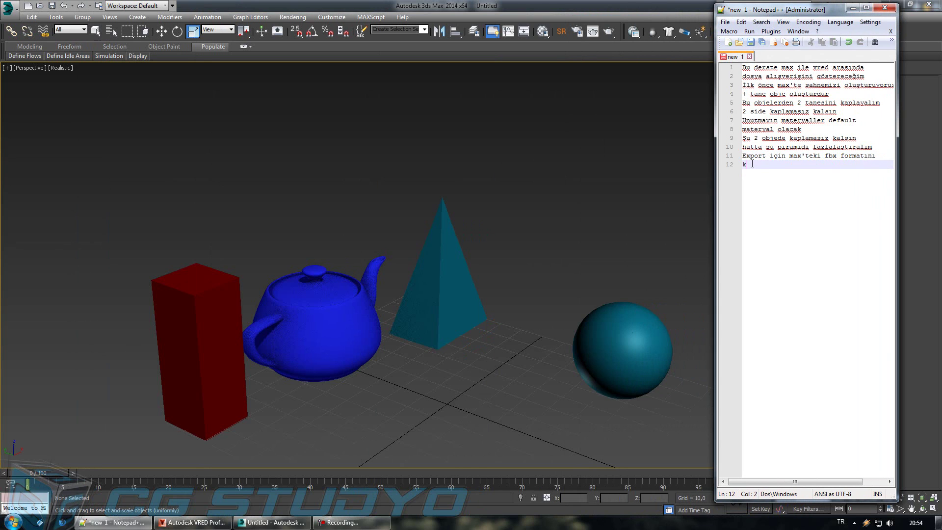
{"action": "type", "text": "ullanacağı"}
{"action": "type", "text": "z.Diğer yazılımlar için"}
{"action": "key", "text": "Return"}
{"action": "type", "text": "ob"}
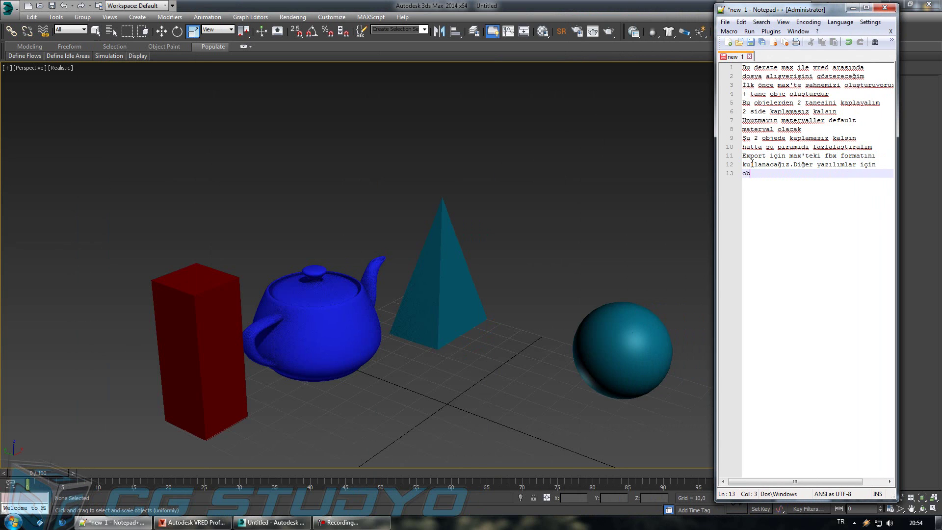
{"action": "type", "text": "j gibi formatlar k"}
{"action": "type", "text": "lana"}
{"action": "type", "text": "labilir"}
{"action": "key", "text": "Return"}
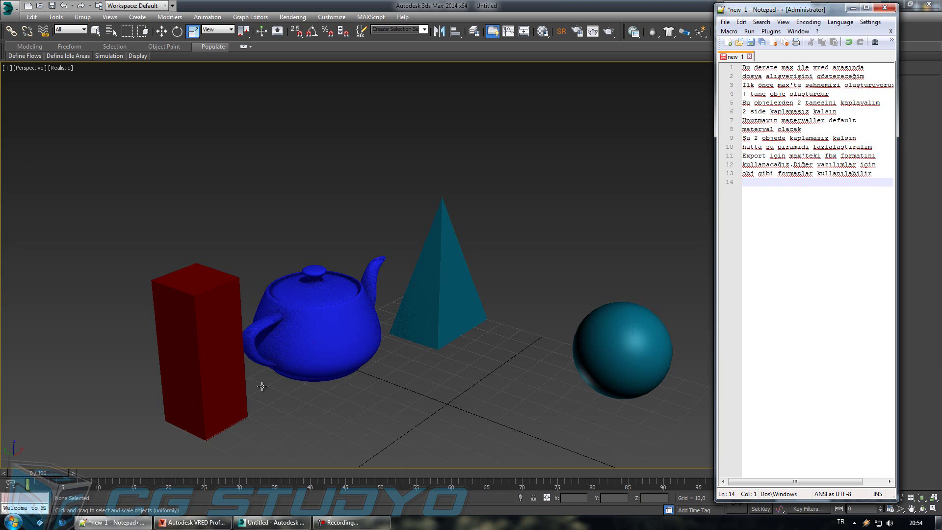
{"action": "left_click", "coordinate": [191, 522]}
Step: Browse the list of supported file types in VRED's File > Open dialog
{"action": "left_click", "coordinate": [12, 20]}
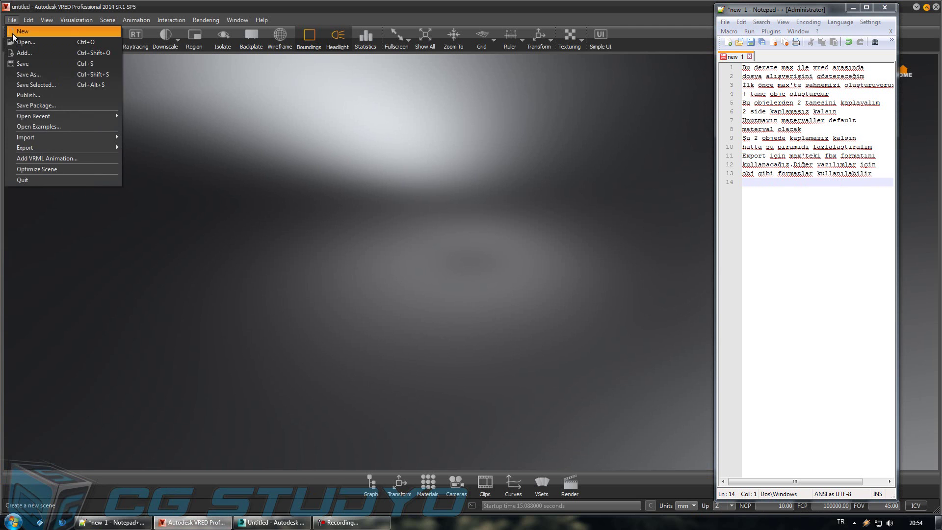
{"action": "left_click", "coordinate": [20, 42]}
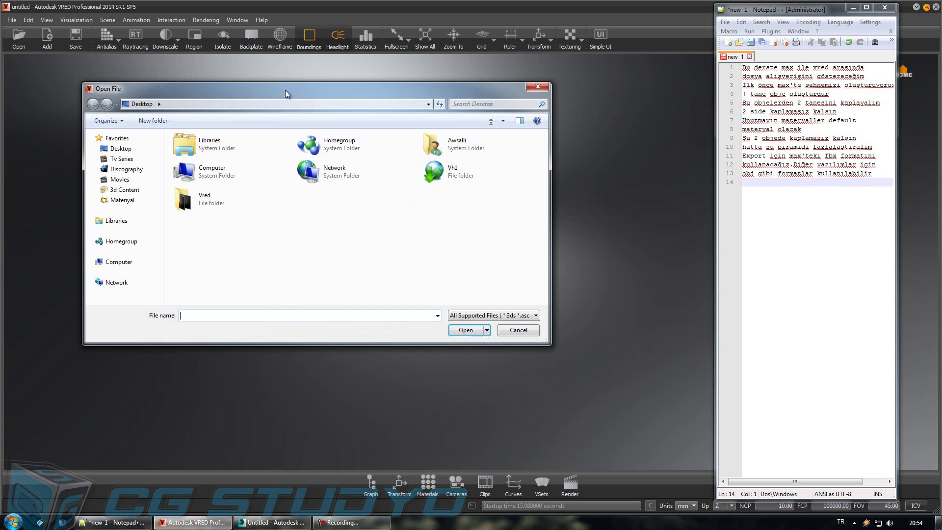
{"action": "left_click_drag", "start_coordinate": [287, 94], "coordinate": [250, 90]}
{"action": "left_click", "coordinate": [471, 312]}
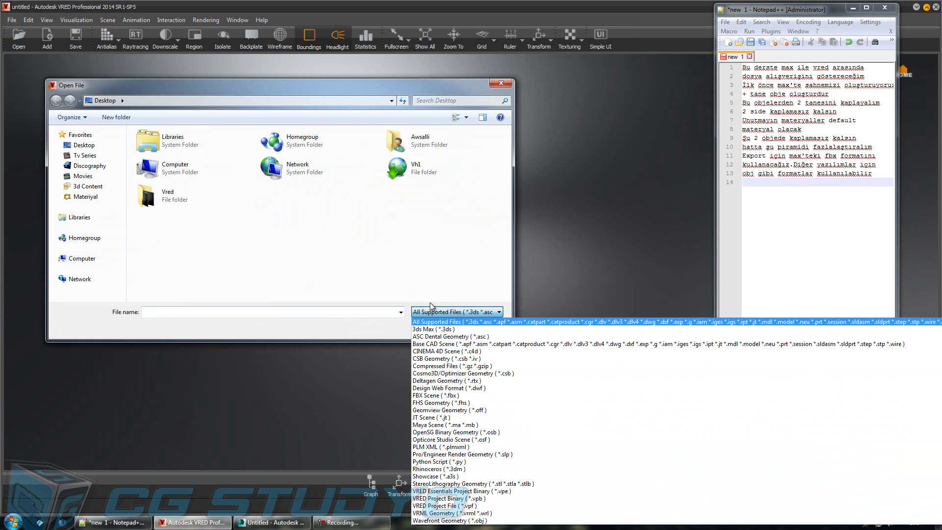
{"action": "left_click", "coordinate": [460, 288]}
{"action": "left_click", "coordinate": [500, 312]}
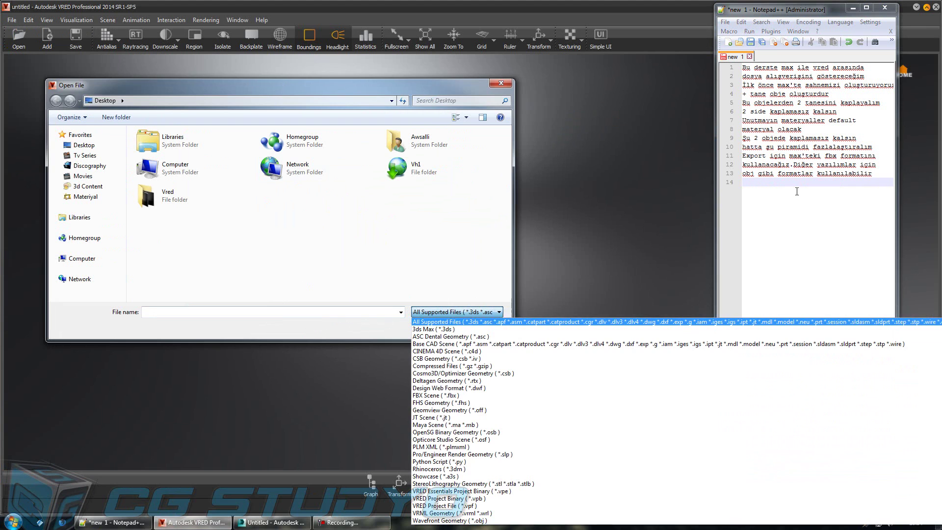
Step: Note 'Gördüğünüz gibi bir çok dosya formatı desteklenmekte' and cancel the Open dialog
{"action": "left_click", "coordinate": [796, 193]}
{"action": "type", "text": "Gördüğünüz gibi bir çok do"}
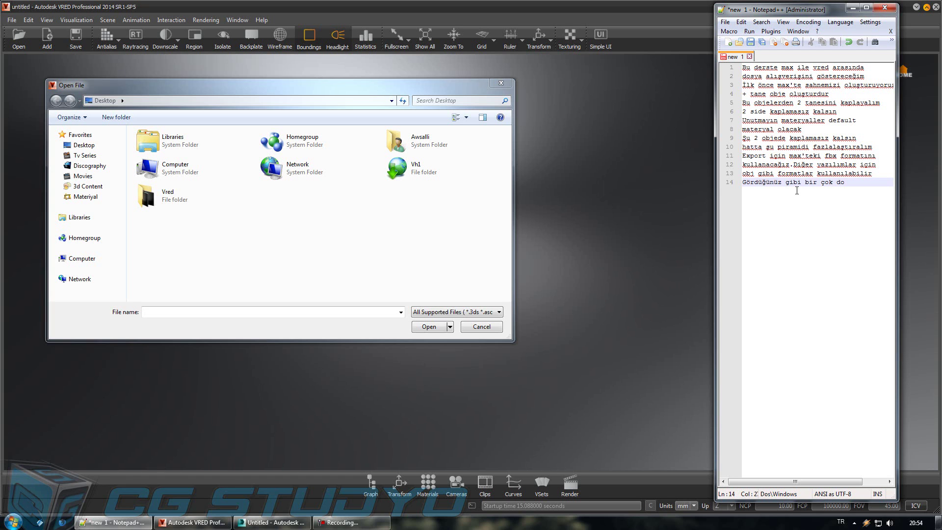
{"action": "type", "text": "sya"}
{"action": "key", "text": "Return"}
{"action": "type", "text": "formatı desteklenmekte"}
{"action": "key", "text": "Return"}
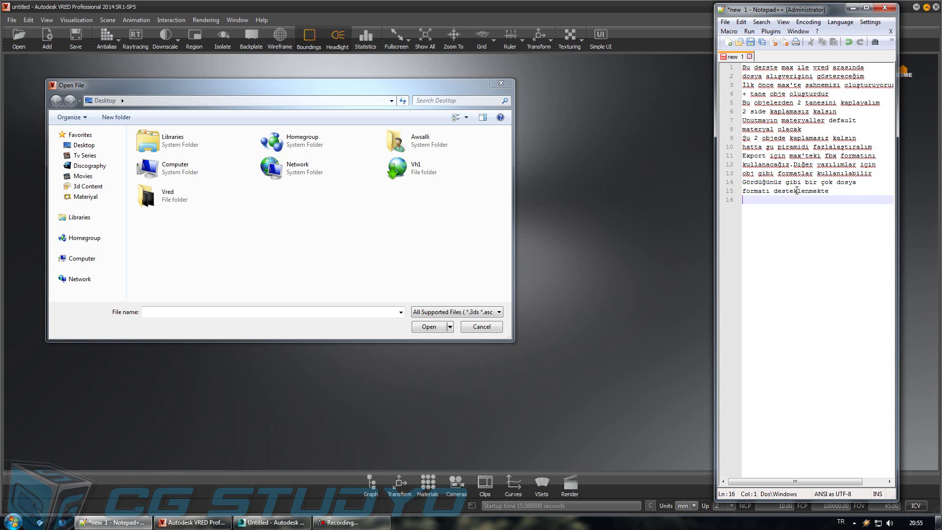
{"action": "left_click", "coordinate": [481, 326]}
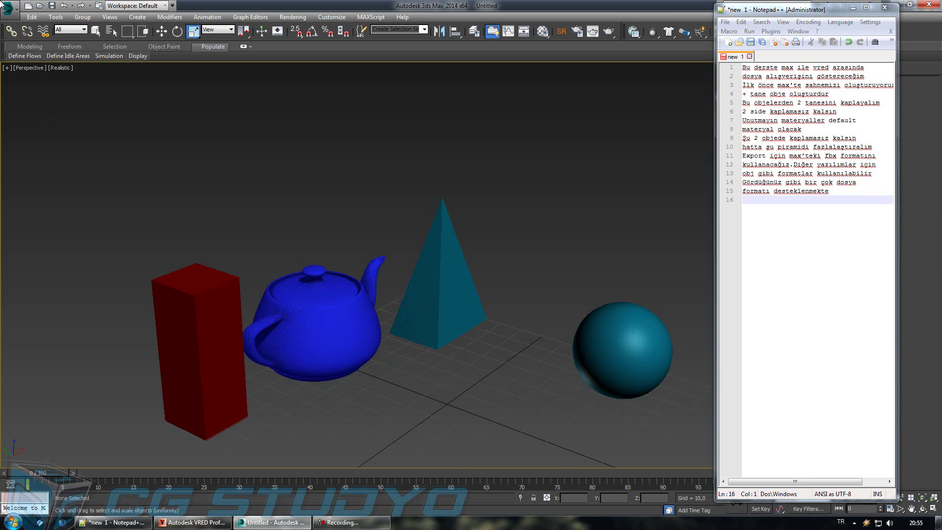
Step: Export the 3ds Max scene to the Desktop as Test.FBX, accepting default FBX settings and dismissing warnings
{"action": "left_click", "coordinate": [4, 6]}
{"action": "mouse_move", "coordinate": [34, 160]}
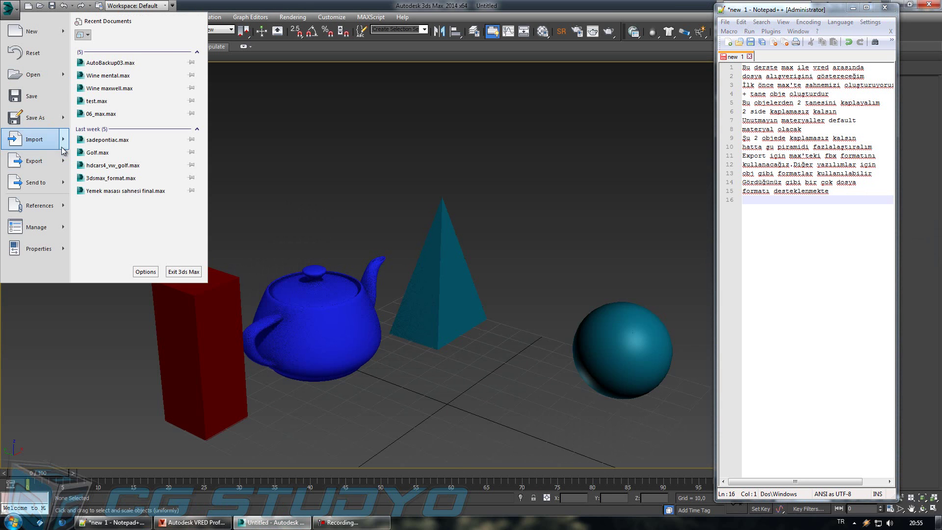
{"action": "left_click", "coordinate": [113, 49]}
{"action": "left_click", "coordinate": [31, 98]}
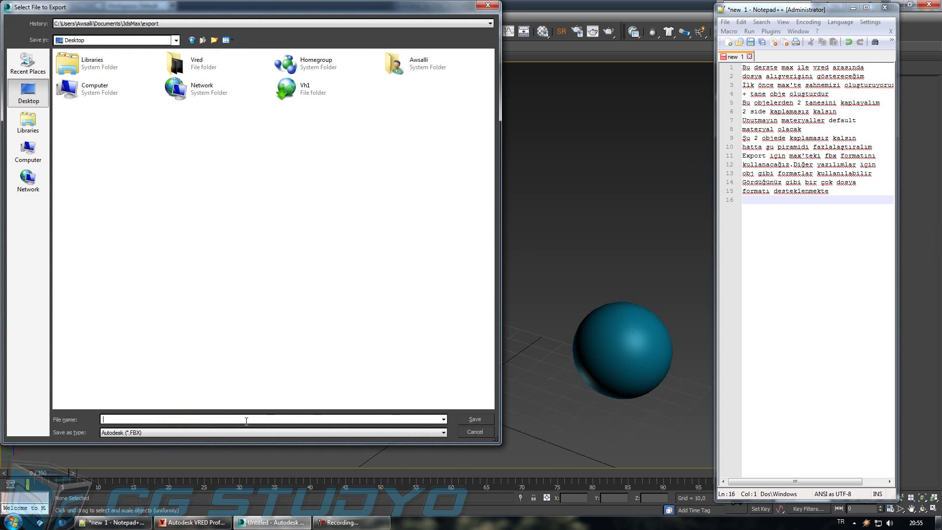
{"action": "type", "text": "Test"}
{"action": "key", "text": "Return"}
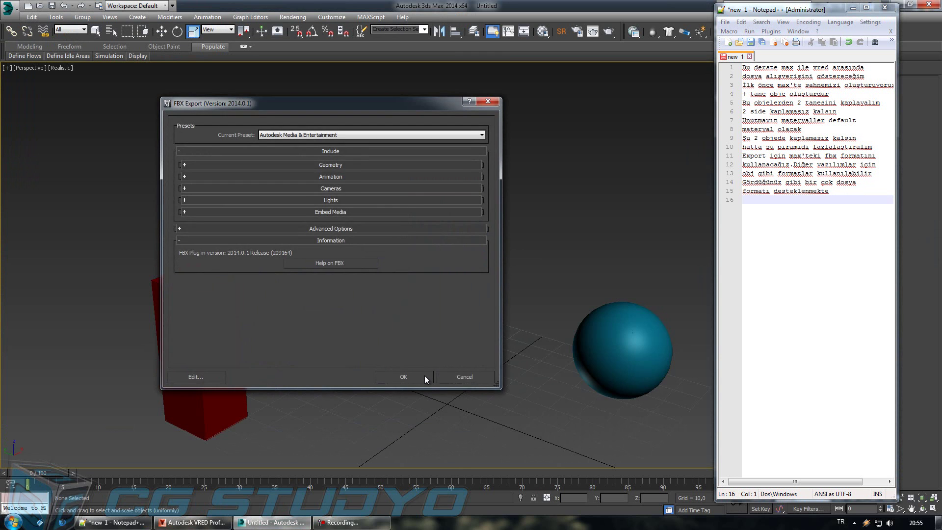
{"action": "left_click", "coordinate": [425, 376]}
{"action": "left_click", "coordinate": [625, 411]}
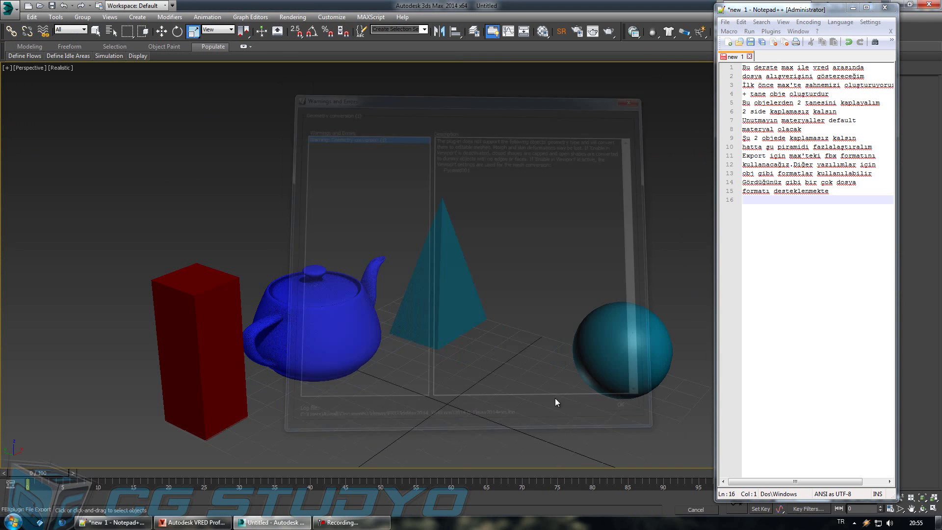
Step: Confirm Test.FBX appears on the Desktop in VRED's Open dialog, then cancel it
{"action": "left_click", "coordinate": [210, 523]}
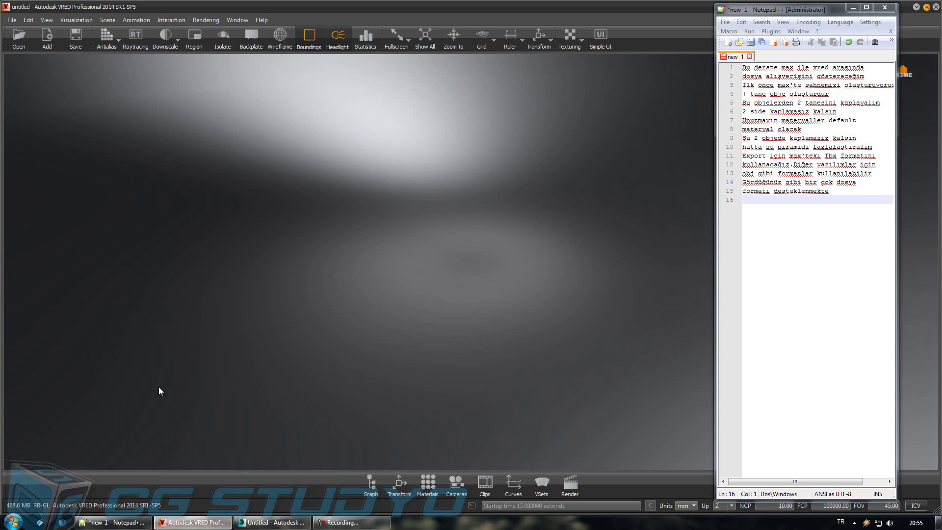
{"action": "left_click", "coordinate": [11, 20]}
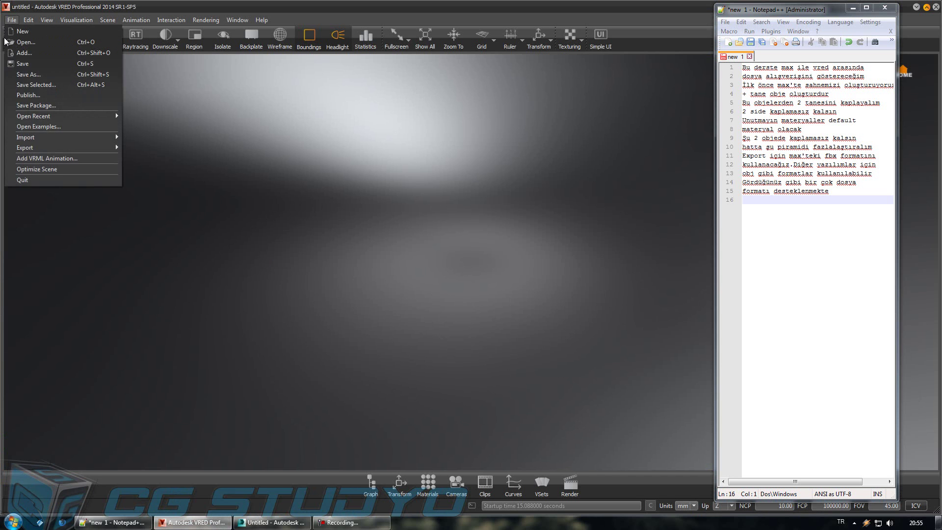
{"action": "left_click", "coordinate": [20, 43]}
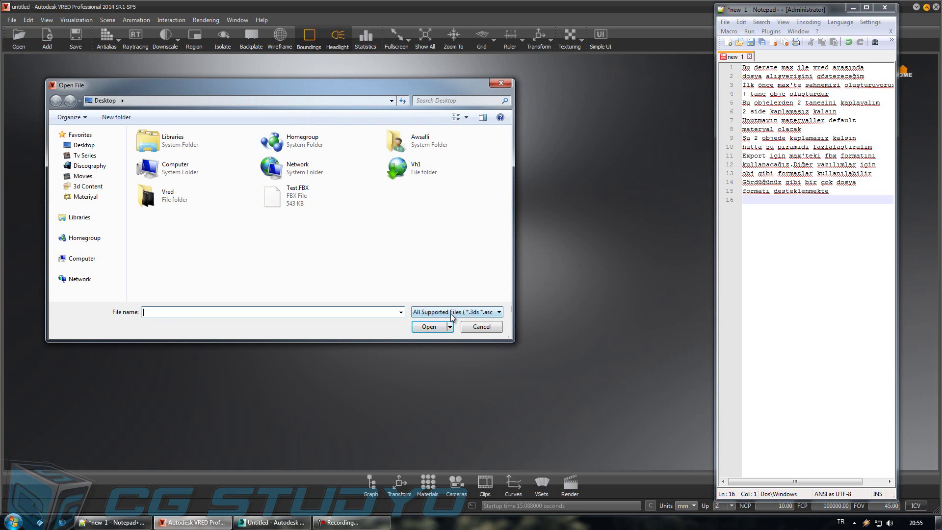
{"action": "left_click", "coordinate": [478, 326]}
Step: Note that the scene can be opened with Open or Add
{"action": "left_click", "coordinate": [759, 200]}
{"action": "type", "text": "Open veya a"}
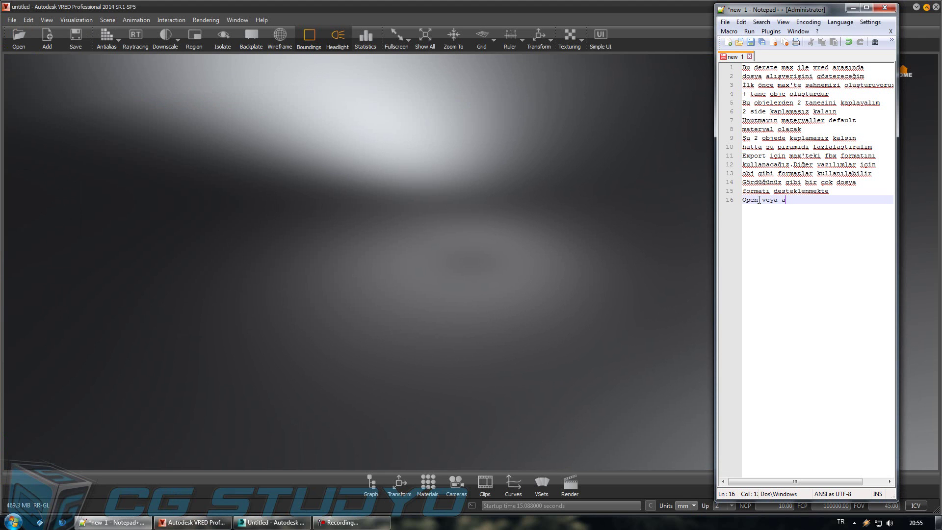
{"action": "type", "text": "dd "}
{"action": "type", "text": "mizi"}
{"action": "key", "text": "Return"}
{"action": "type", "text": "açacağı"}
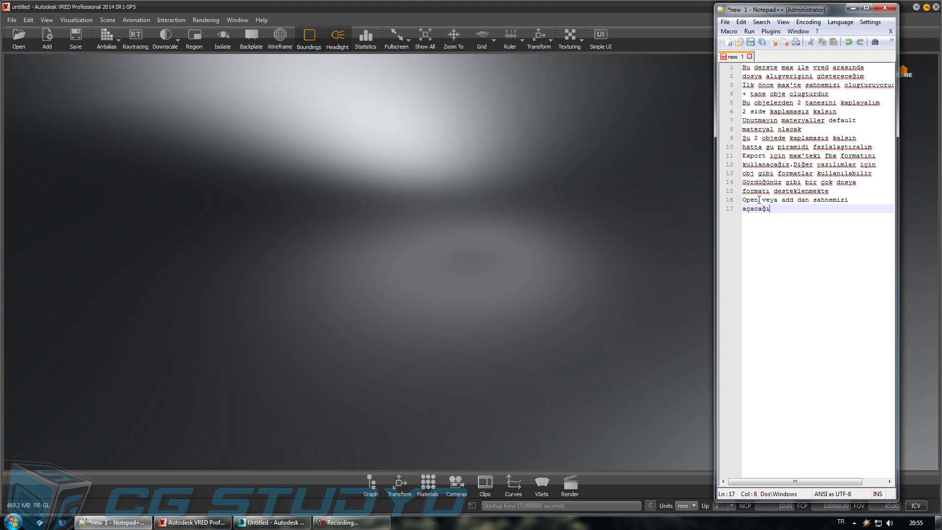
{"action": "type", "text": "z"}
{"action": "key", "text": "Return"}
Step: Note that Add brings objects into an already open scene, to be shown shortly
{"action": "type", "text": "add daha çok"}
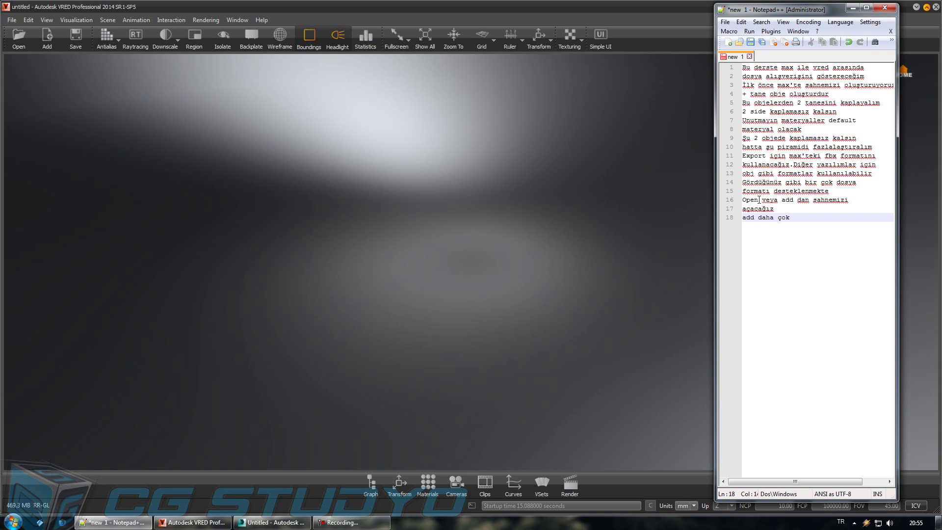
{"action": "type", "text": "yni"}
{"action": "key", "text": "BackSpace"}
{"action": "key", "text": "BackSpace"}
{"action": "key", "text": "BackSpace"}
{"action": "type", "text": "lan sahneye"}
{"action": "key", "text": "Return"}
{"action": "type", "text": "birşeyler çağırmak için"}
{"action": "key", "text": "Return"}
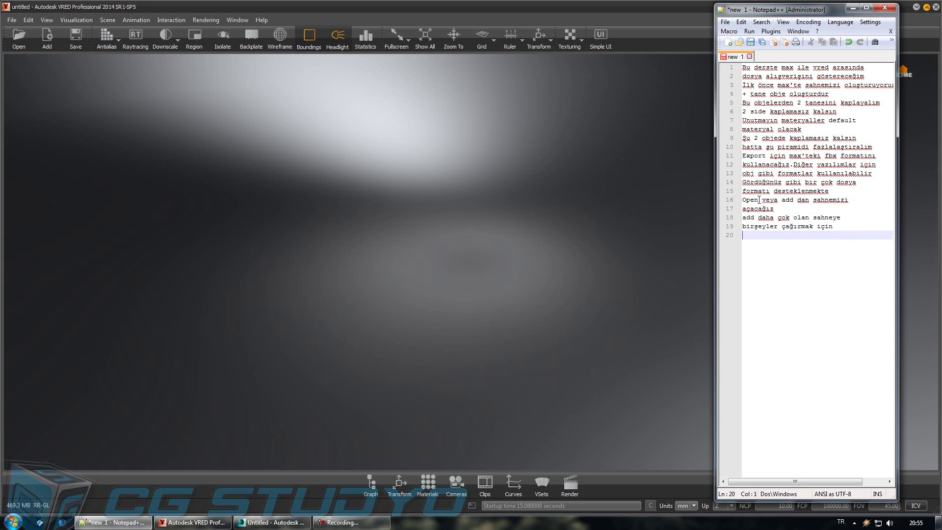
{"action": "type", "text": "onuda bir"}
{"action": "type", "text": "azdan gösteririm"}
{"action": "key", "text": "Return"}
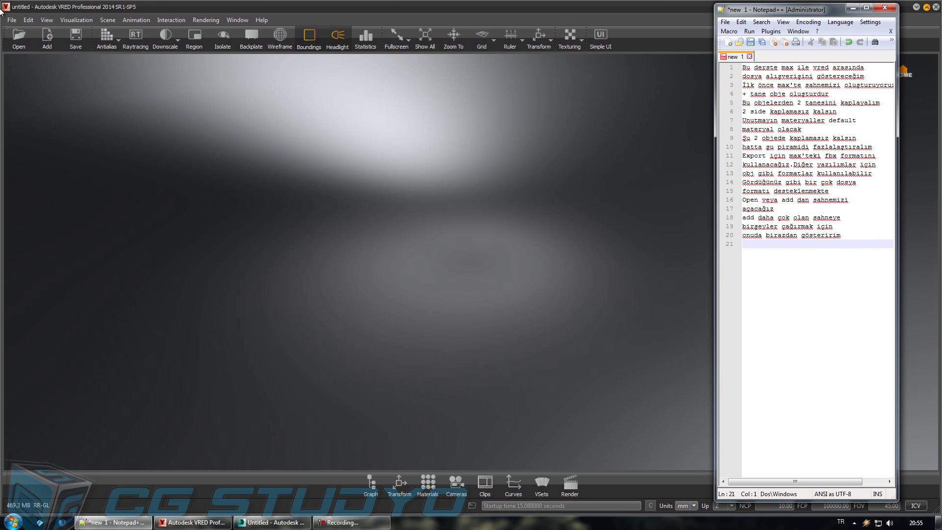
Step: Open Test.FBX in VRED and move the Import Options dialog aside
{"action": "left_click", "coordinate": [15, 76]}
{"action": "left_click", "coordinate": [18, 36]}
{"action": "double_click", "coordinate": [284, 197]}
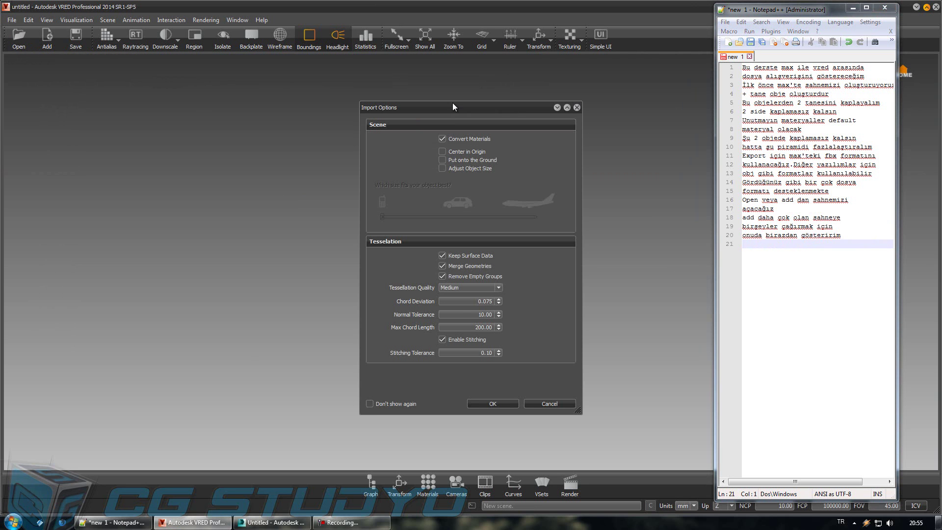
{"action": "left_click_drag", "start_coordinate": [452, 105], "coordinate": [372, 87]}
Step: Note that an options dialog appears and Convert Materials turns materials into VRED's own
{"action": "left_click", "coordinate": [771, 246]}
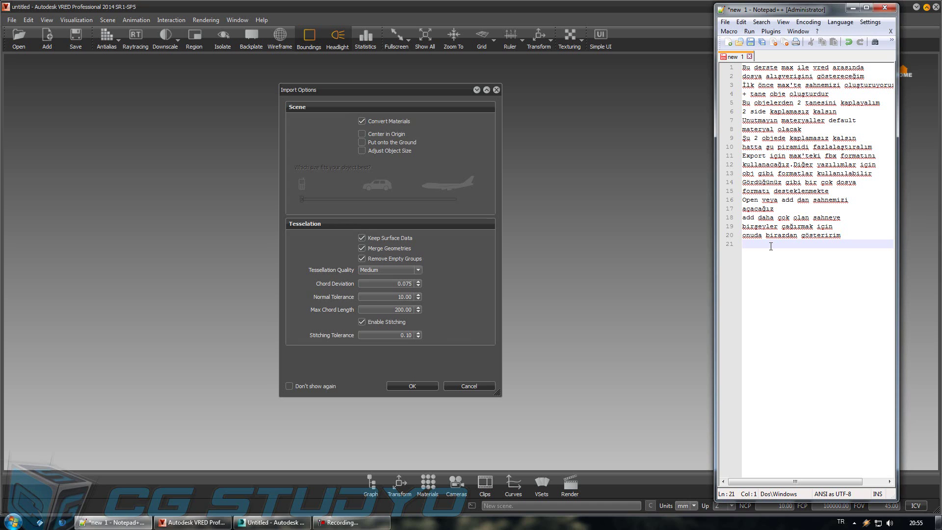
{"action": "type", "text": "B"}
{"action": "key", "text": "BackSpace"}
{"action": "key", "text": "BackSpace"}
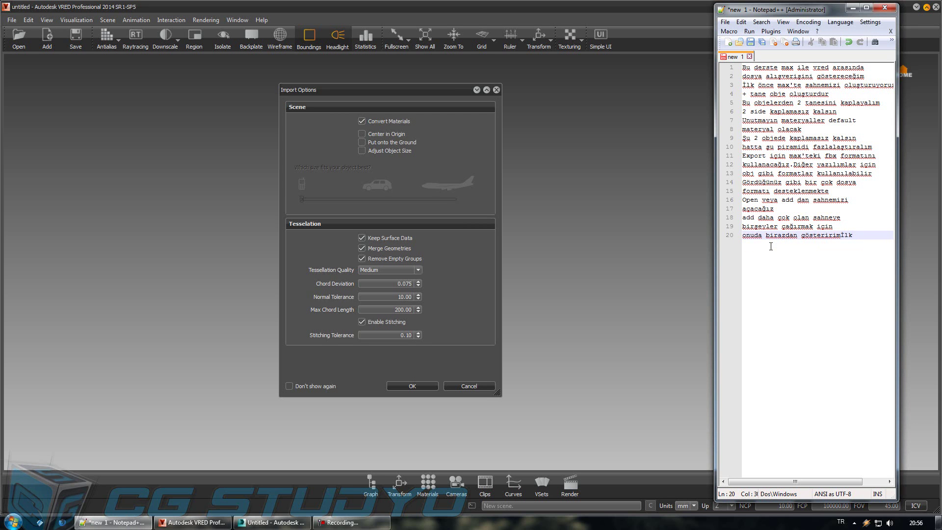
{"action": "key", "text": "Return"}
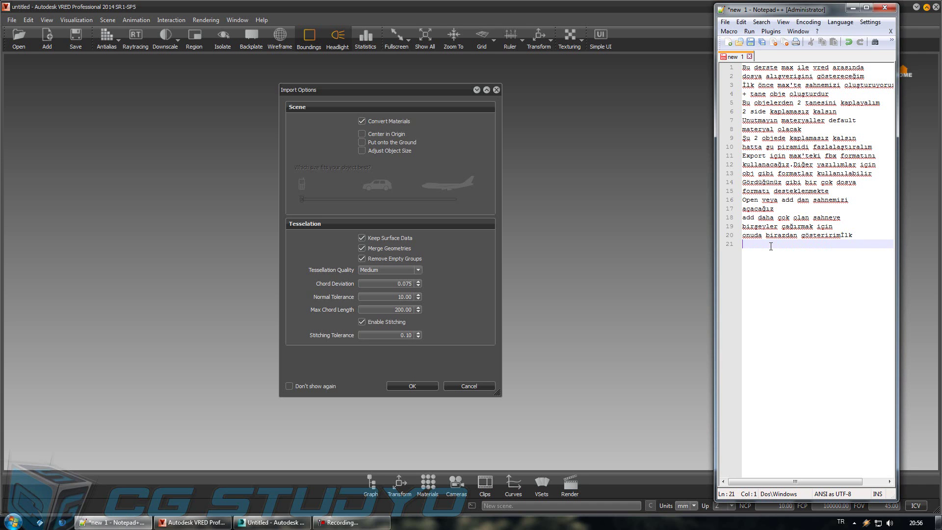
{"action": "type", "text": "bul"}
{"action": "type", "text": "ilde bi"}
{"action": "type", "text": " alan"}
{"action": "type", "text": " karşılıyor"}
{"action": "key", "text": "Return"}
{"action": "type", "text": "Con"}
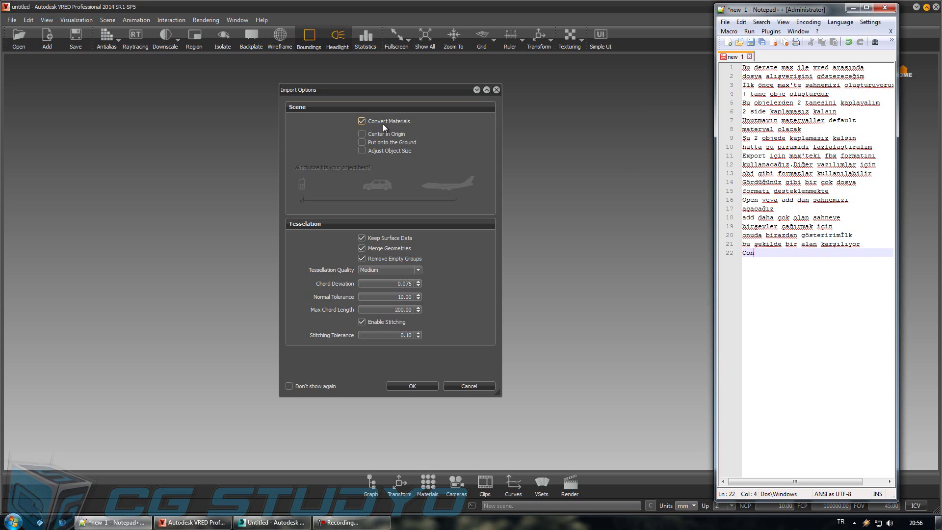
{"action": "type", "text": "vert material"}
{"action": "key", "text": "BackSpace"}
{"action": "key", "text": "BackSpace"}
{"action": "type", "text": "materyalleri"}
{"action": "key", "text": "Return"}
{"action": "type", "text": "kendi materyaline dönüştürüyor"}
Step: Note that Center in Origin centres the objects and Put onto the Ground grounds them
{"action": "key", "text": "Return"}
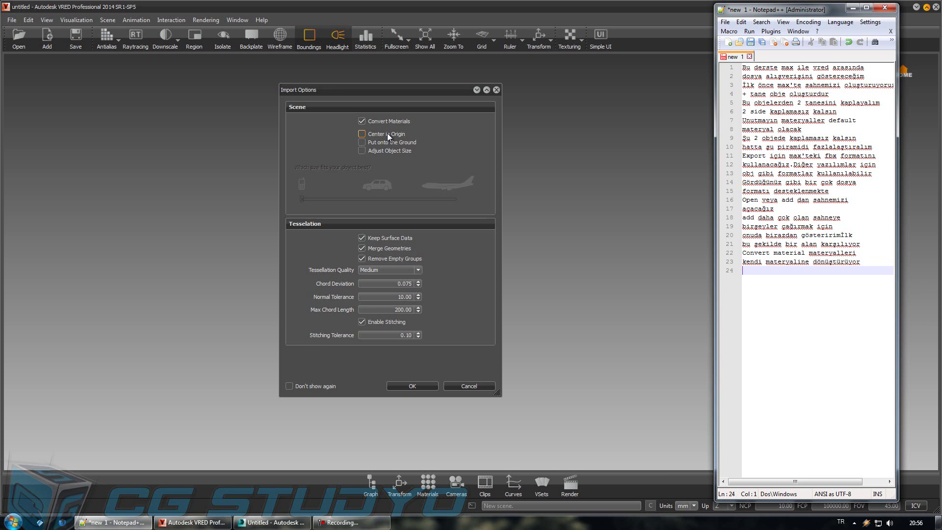
{"action": "type", "text": "eyi"}
{"action": "key", "text": "BackSpace"}
{"action": "type", "text": "leri merkeze al"}
{"action": "type", "text": "ıyor"}
{"action": "key", "text": "Return"}
{"action": "type", "text": "Zeö,ne p"}
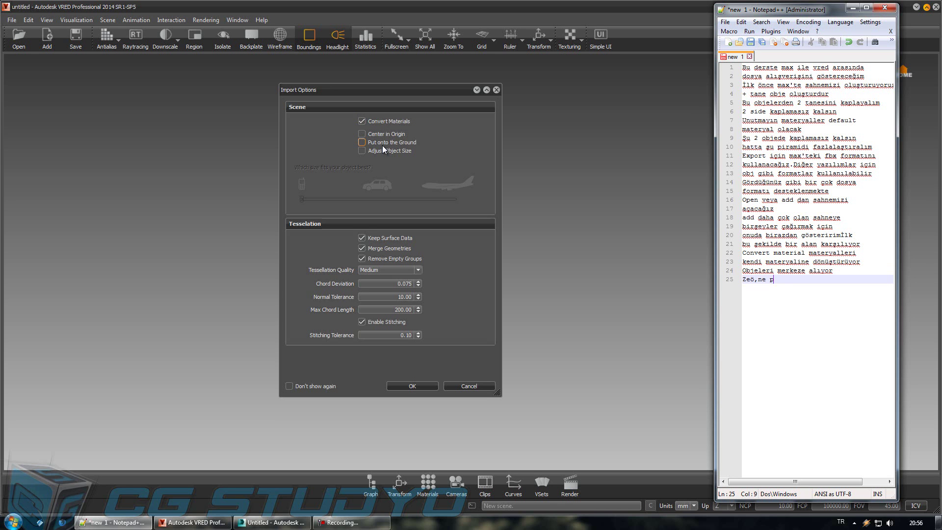
{"action": "type", "text": "tır"}
{"action": "key", "text": "BackSpace"}
{"action": "key", "text": "BackSpace"}
{"action": "key", "text": "BackSpace"}
{"action": "key", "text": "BackSpace"}
{"action": "key", "text": "BackSpace"}
{"action": "key", "text": "BackSpace"}
{"action": "type", "text": "öi,n"}
{"action": "type", "text": "i"}
{"action": "type", "text": "tuyor"}
{"action": "key", "text": "Return"}
{"action": "type", "text": "obj"}
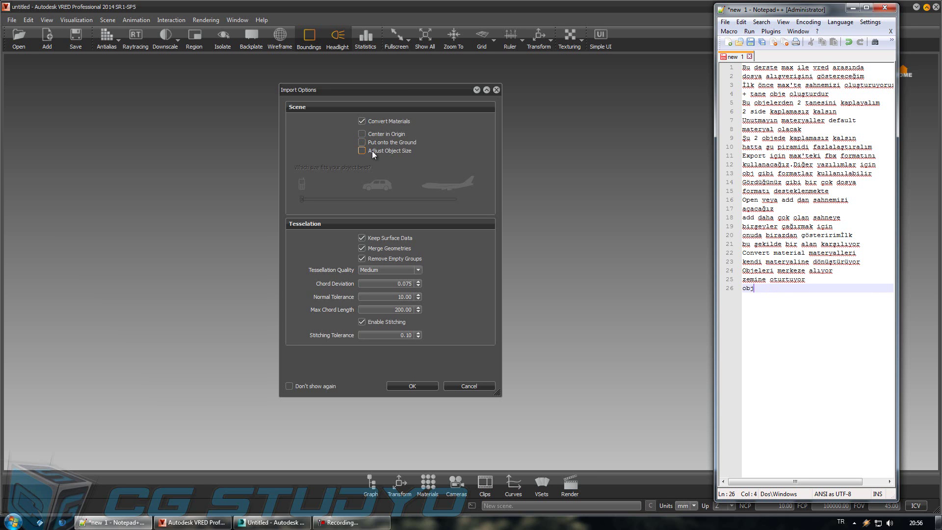
Step: Note that Adjust Object Size sets the size of the imported objects
{"action": "type", "text": "emizin boyutunu ayar"}
{"action": "type", "text": "kuy"}
{"action": "key", "text": "BackSpace"}
{"action": "type", "text": "lıyoruz"}
{"action": "key", "text": "Return"}
{"action": "type", "text": "esel"}
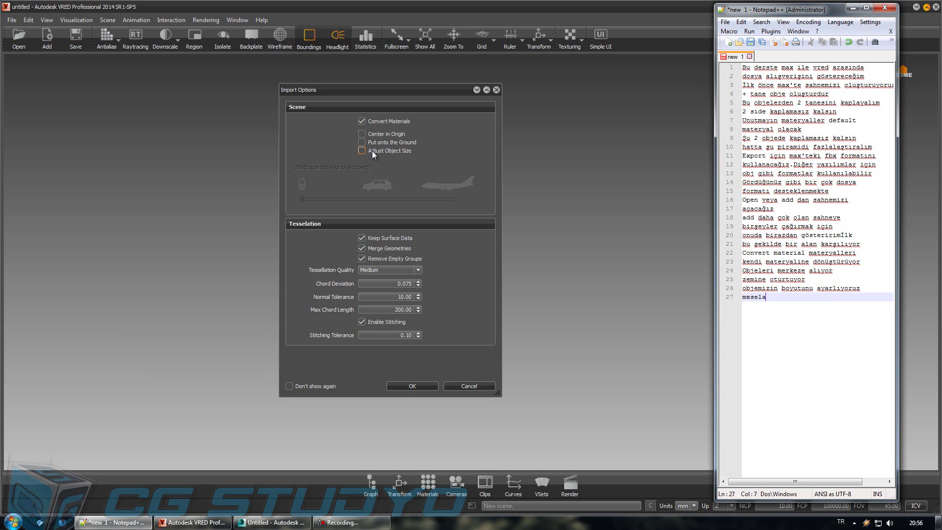
{"action": "type", "text": "a"}
{"action": "key", "text": "Return"}
Step: Enable Adjust Object Size at airplane scale and note it picks the best-fitting object size
{"action": "left_click", "coordinate": [372, 151]}
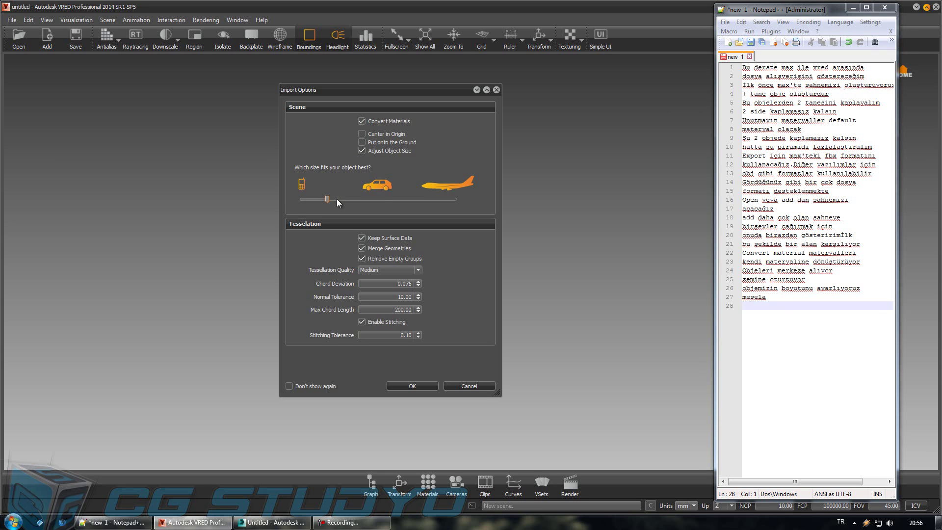
{"action": "left_click_drag", "start_coordinate": [372, 199], "coordinate": [466, 201]}
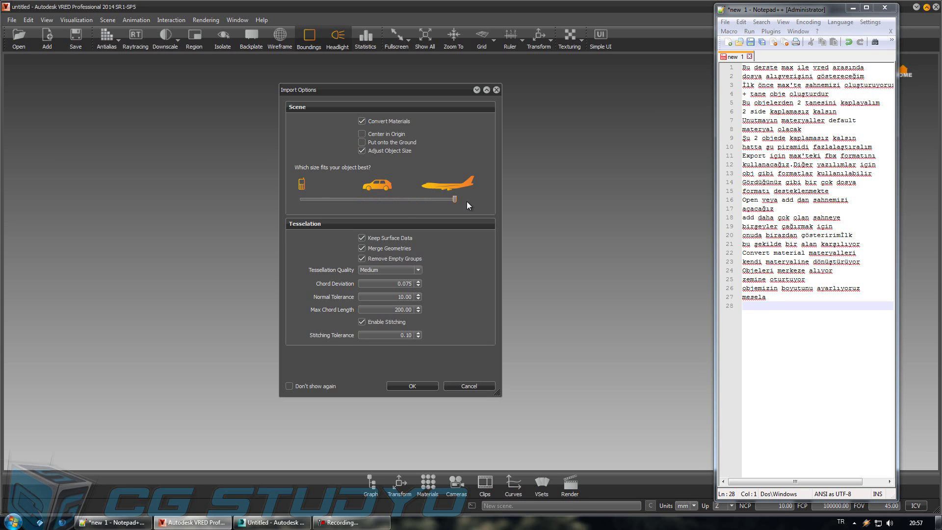
{"action": "left_click", "coordinate": [794, 313]}
{"action": "type", "text": "Si,"}
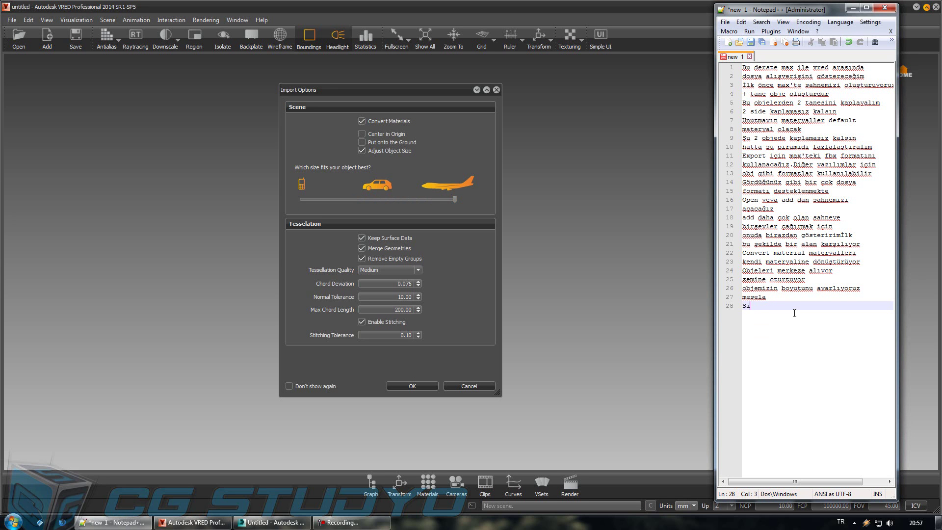
{"action": "type", "text": "bje"}
{"action": "type", "text": "nizin boyutunu en iyi"}
{"action": "key", "text": "Return"}
{"action": "type", "text": "r"}
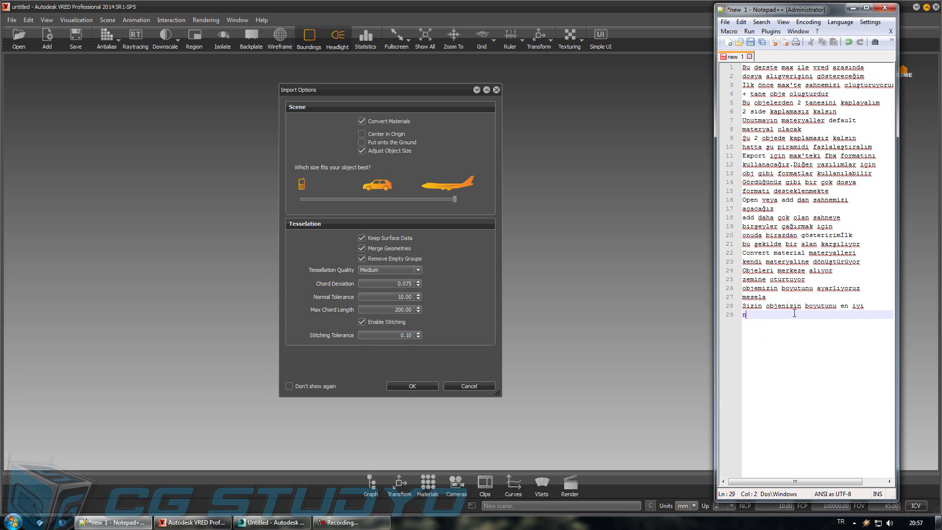
{"action": "type", "text": "gösterir diyor"}
{"action": "key", "text": "Return"}
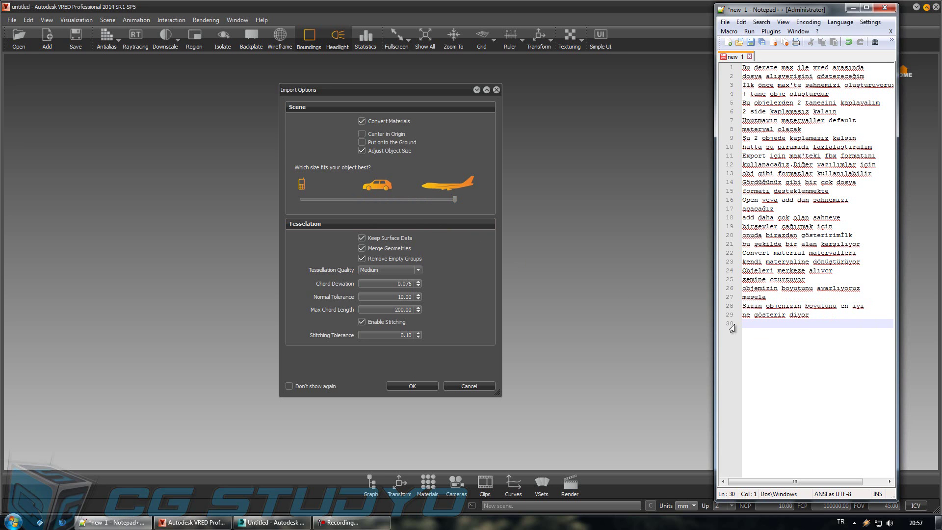
Step: Note that you can choose one of the sample size images
{"action": "type", "text": "Temsili resimlerden birini"}
{"action": "key", "text": "Return"}
{"action": "type", "text": "seçebilirsin"}
{"action": "key", "text": "Return"}
Step: Uncheck Adjust Object Size and begin a note on converting imported objects for VRED
{"action": "left_click", "coordinate": [375, 149]}
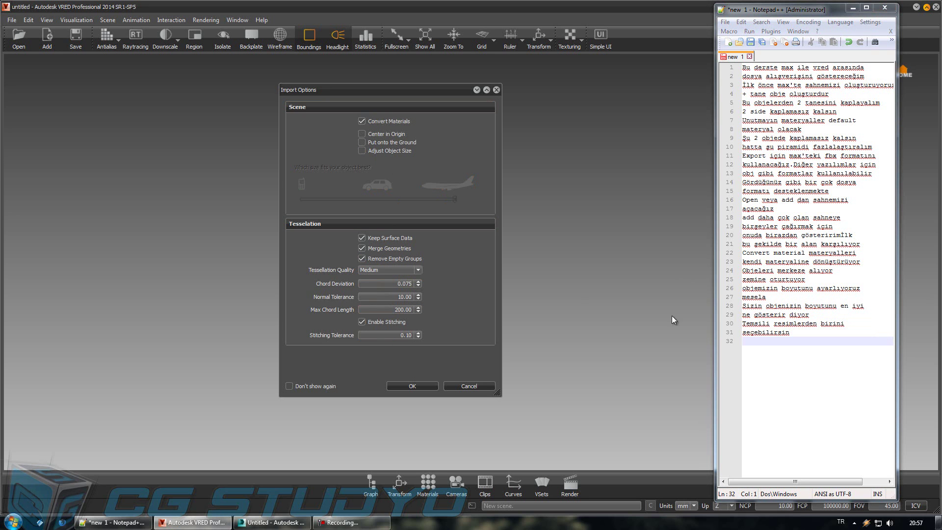
{"action": "left_click", "coordinate": [749, 339]}
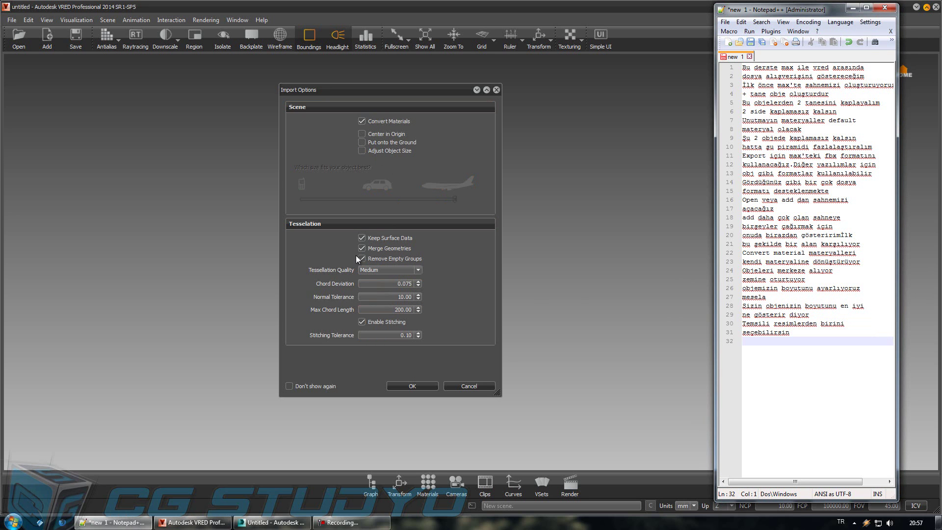
{"action": "type", "text": "Bu bölümde aktarılan objen"}
{"action": "key", "text": "BackSpace"}
{"action": "key", "text": "BackSpace"}
{"action": "key", "text": "BackSpace"}
{"action": "type", "text": "eri"}
{"action": "type", "text": "vred"}
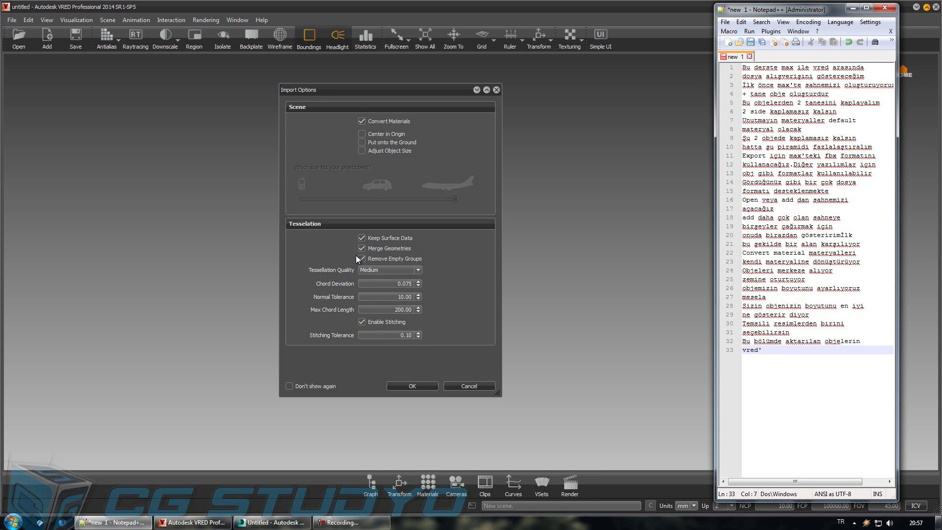
{"action": "type", "text": "uygun hale dönüştürülürken"}
{"action": "key", "text": "Return"}
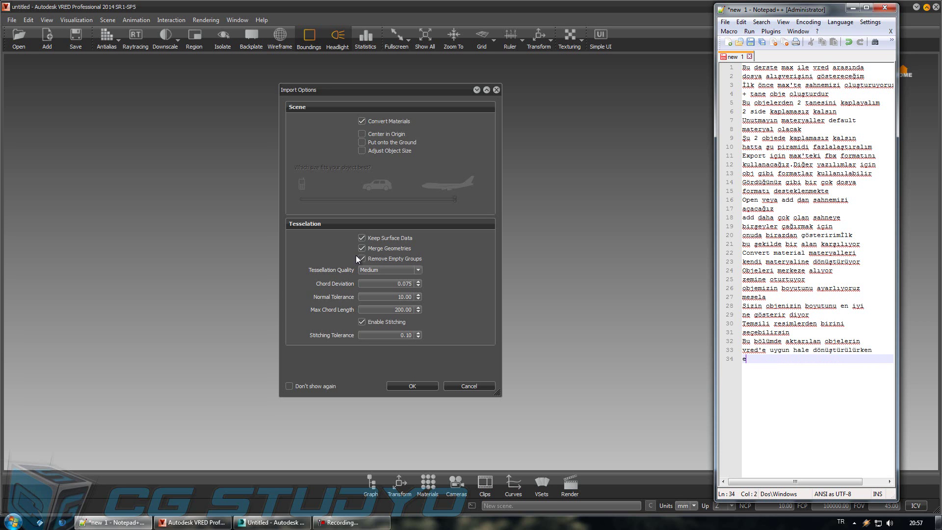
Step: Note that Tessellation determines the converted objects' polygon count and quality
{"action": "key", "text": "Left"}
{"action": "type", "text": "olygon "}
{"action": "type", "text": "sayısının ve kalitesin"}
{"action": "key", "text": "Return"}
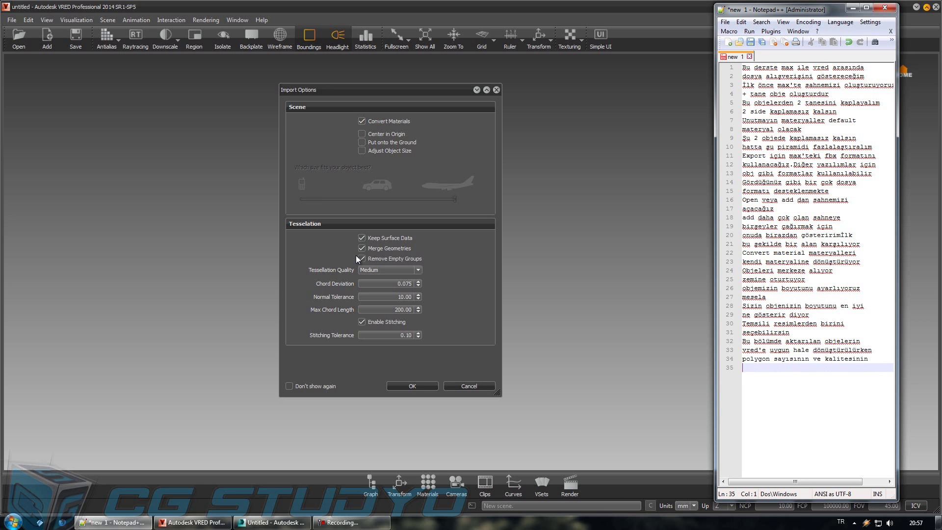
{"action": "type", "text": "ne olacağını belirliyor"}
{"action": "key", "text": "Return"}
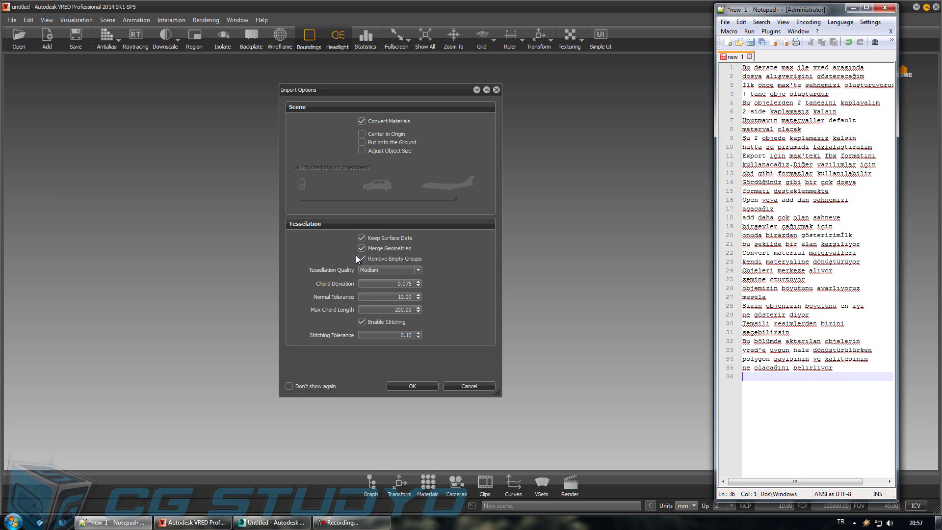
Step: Set Tessellation Quality to High and note 'High diyoruz'
{"action": "left_click", "coordinate": [409, 269]}
{"action": "left_click", "coordinate": [385, 299]}
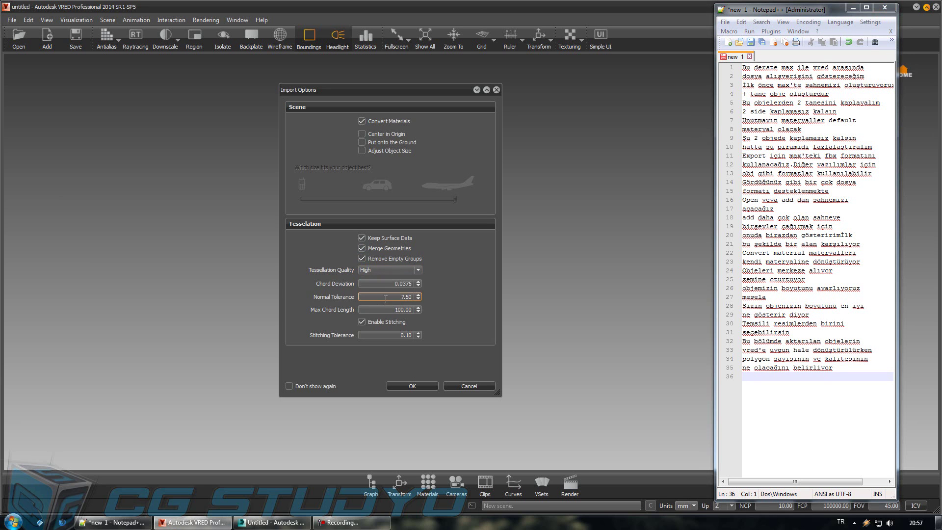
{"action": "left_click", "coordinate": [766, 377]}
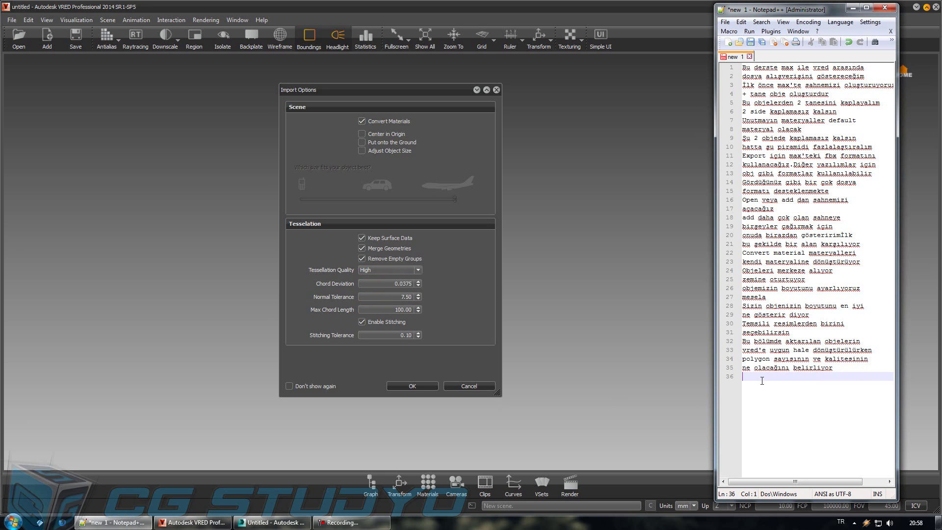
{"action": "type", "text": "Bigh"}
{"action": "key", "text": "BackSpace"}
{"action": "type", "text": "iyoruz"}
{"action": "key", "text": "Return"}
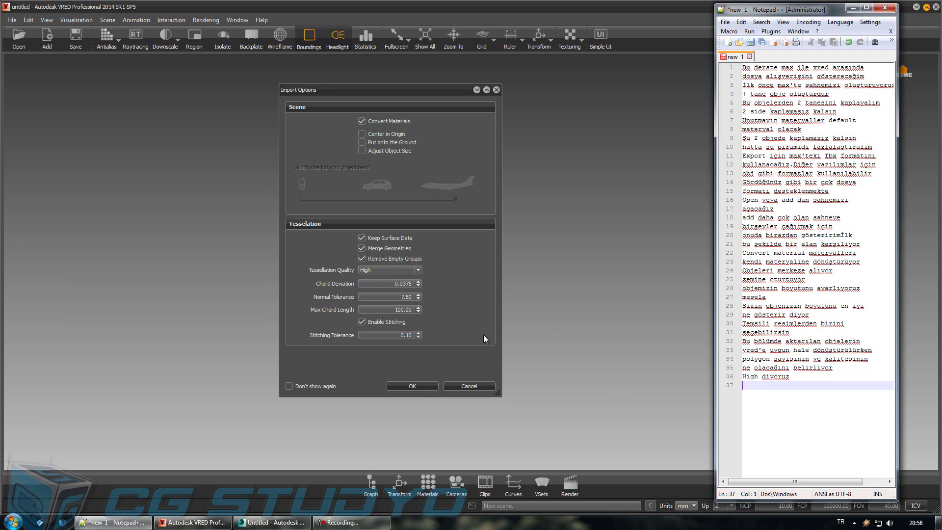
Step: Import Test.FBX, zoom out to see all objects, and note zooming with Shift
{"action": "left_click", "coordinate": [413, 386]}
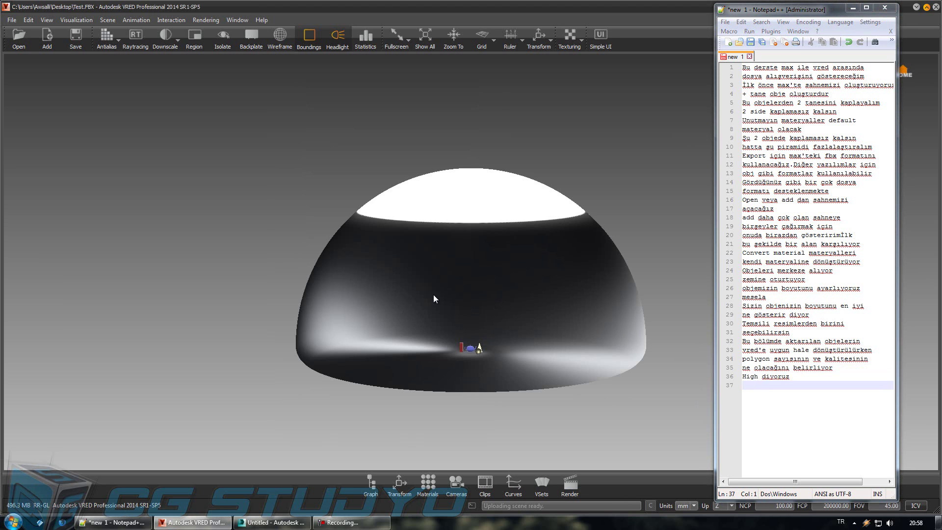
{"action": "mouse_move", "coordinate": [473, 409]}
{"action": "right_mouse_down"}
{"action": "mouse_move", "coordinate": [472, 376]}
{"action": "mouse_move", "coordinate": [439, 350]}
{"action": "mouse_move", "coordinate": [484, 425]}
{"action": "mouse_move", "coordinate": [394, 369]}
{"action": "mouse_move", "coordinate": [404, 311]}
{"action": "right_mouse_up"}
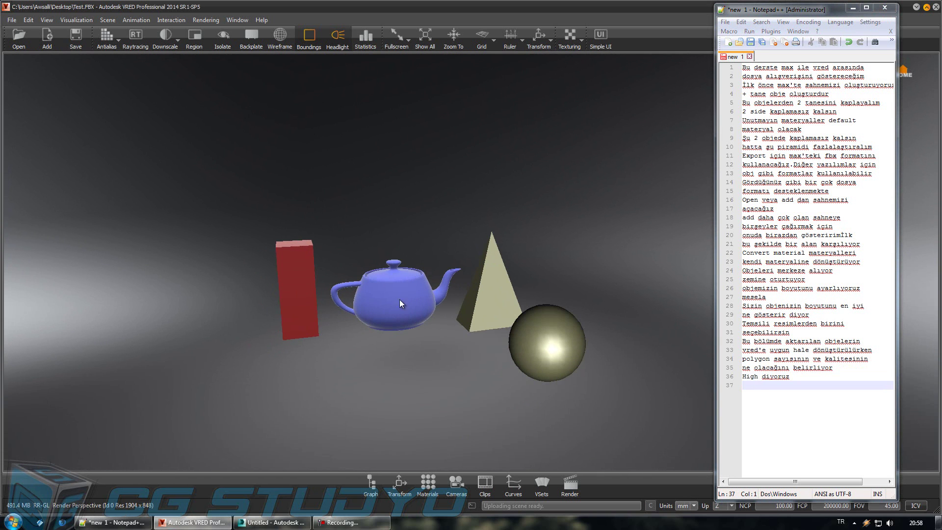
{"action": "left_click", "coordinate": [764, 387]}
{"action": "type", "text": "ift'e"}
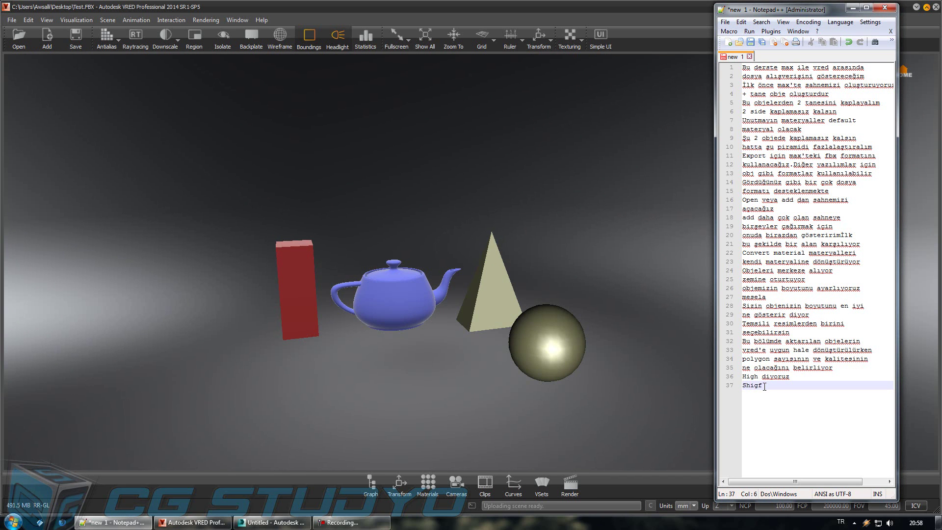
{"action": "type", "text": " basarak objelerimizden"}
{"action": "key", "text": "Return"}
{"action": "type", "text": "birine zoom yapalım"}
{"action": "key", "text": "Return"}
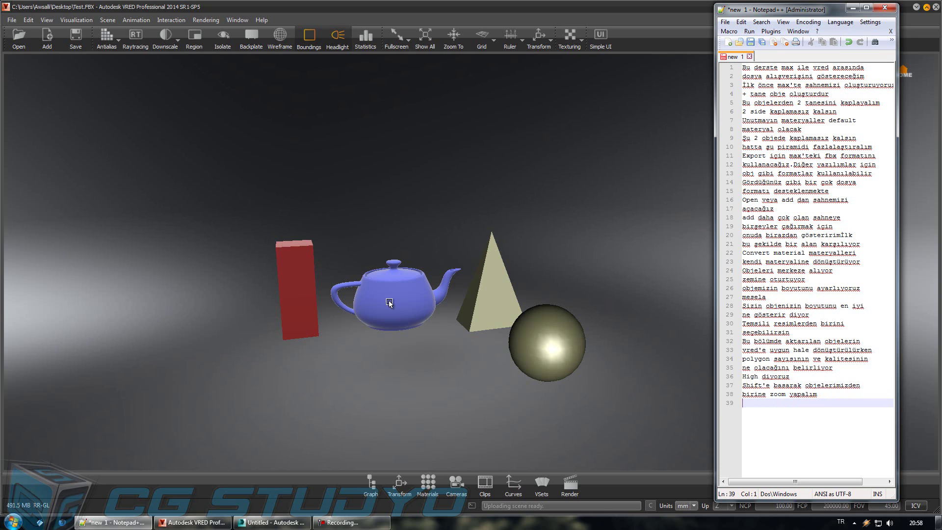
Step: Select the teapot in wireframe and note 'Shift objemizi seçmek için'
{"action": "left_click", "coordinate": [387, 295]}
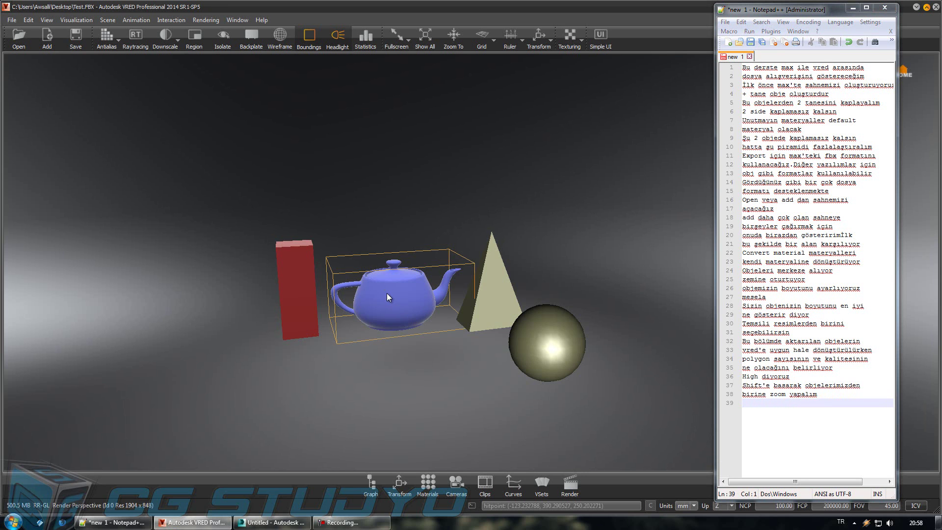
{"action": "left_click", "coordinate": [279, 36]}
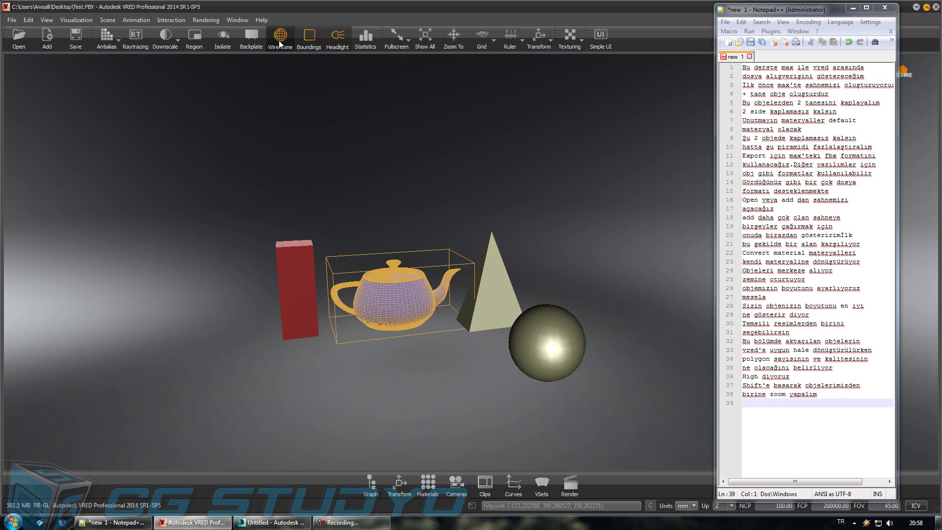
{"action": "left_click", "coordinate": [757, 402]}
{"action": "type", "text": "hift "}
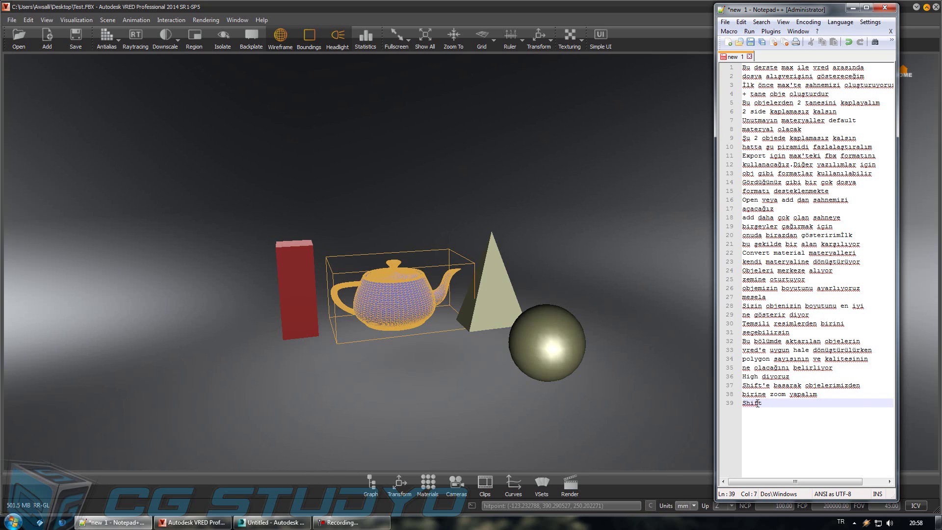
{"action": "type", "text": "objemizi seçmek için"}
{"action": "key", "text": "Return"}
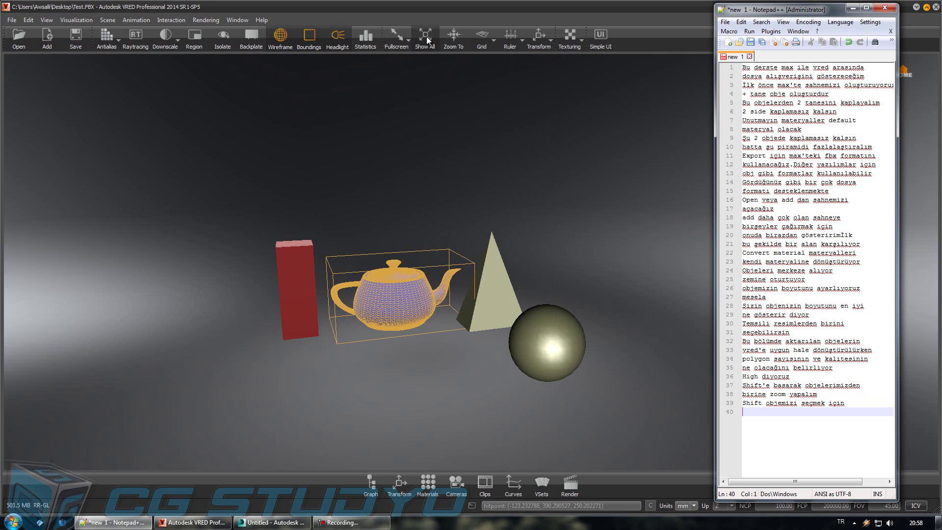
Step: Frame the teapot with Zoom To, turn wireframe off, and toggle bounding box and low-res display
{"action": "left_click", "coordinate": [452, 37]}
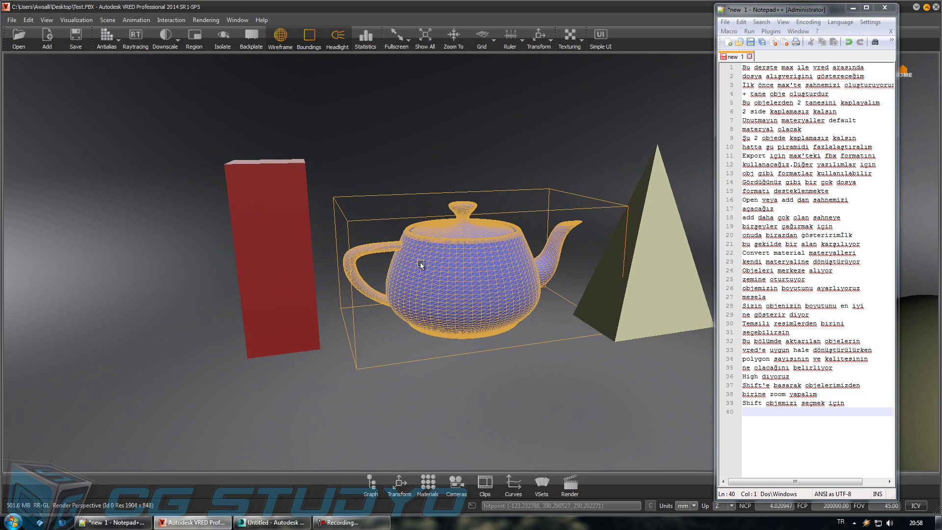
{"action": "left_click", "coordinate": [284, 37]}
{"action": "left_click", "coordinate": [285, 41]}
{"action": "left_click", "coordinate": [302, 34]}
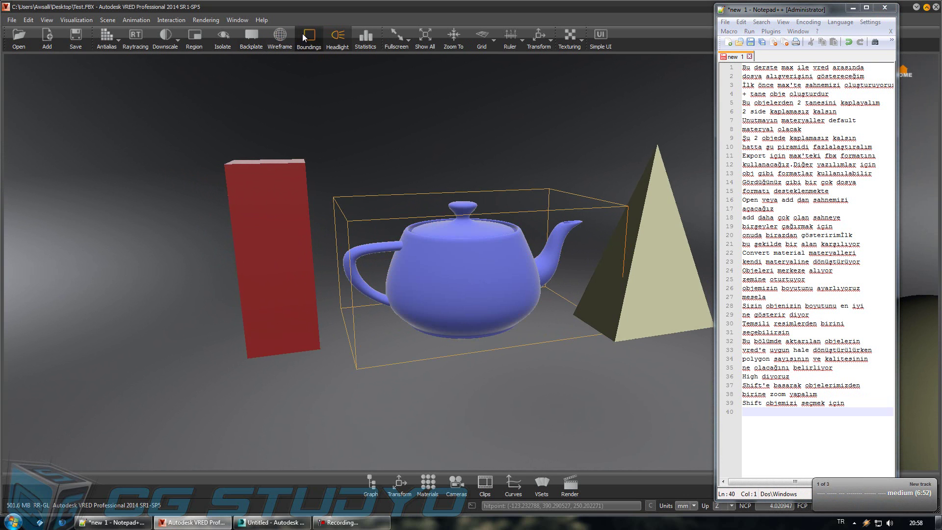
{"action": "left_click", "coordinate": [174, 37]}
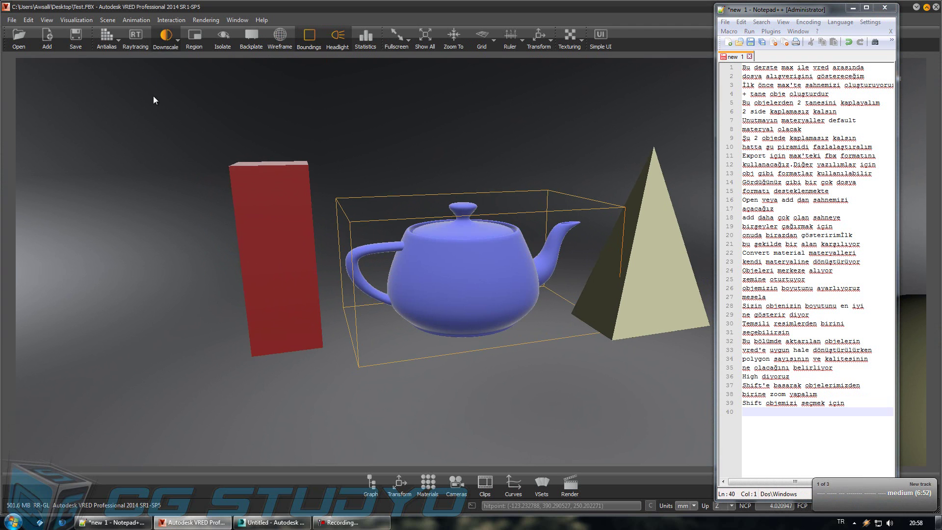
Step: Enable Raytracing and Antialias, hide bounding boxes, and orbit around the objects
{"action": "left_click", "coordinate": [133, 39]}
{"action": "left_click", "coordinate": [107, 34]}
{"action": "left_click", "coordinate": [304, 42]}
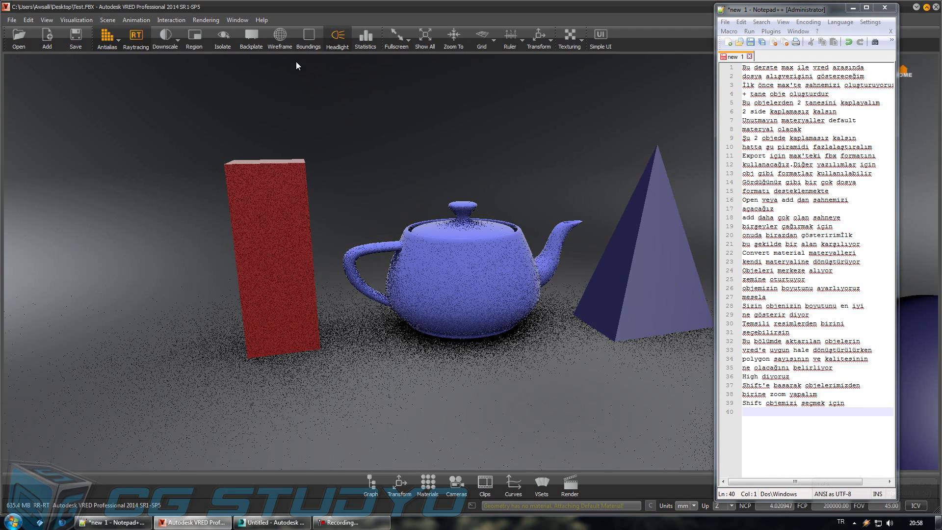
{"action": "mouse_move", "coordinate": [336, 311]}
{"action": "left_mouse_down"}
{"action": "mouse_move", "coordinate": [534, 296]}
{"action": "mouse_move", "coordinate": [515, 304]}
{"action": "mouse_move", "coordinate": [638, 353]}
{"action": "left_mouse_up"}
Step: Note that the scene is being calculated with an antialiasing pass
{"action": "type", "text": "ş"}
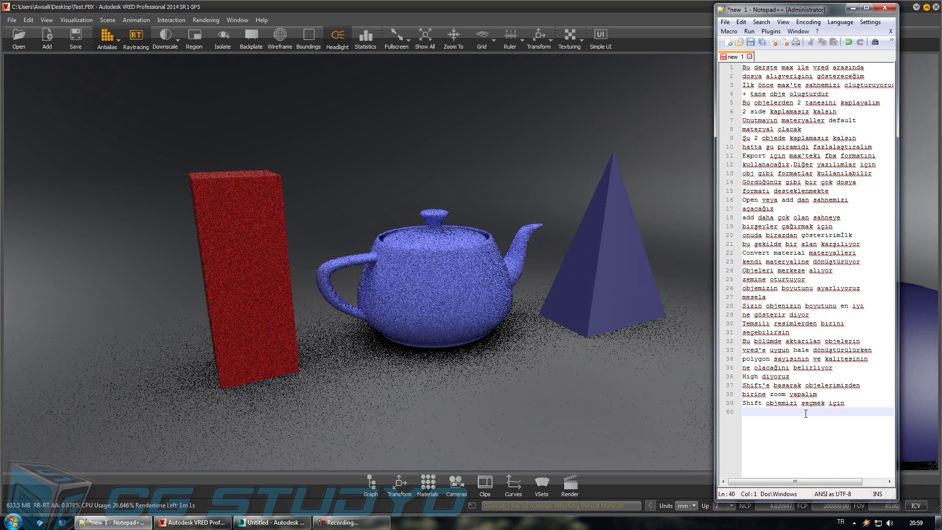
{"action": "type", "text": "u an sahnemiz"}
{"action": "type", "text": " iş"}
{"action": "type", "text": "hesaplanmay"}
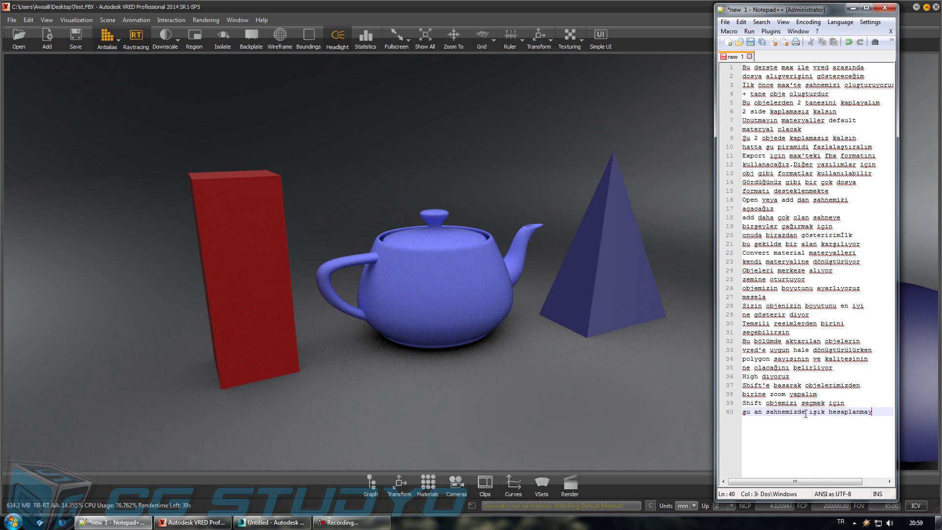
{"action": "type", "text": "a"}
{"action": "key", "text": "Return"}
{"action": "type", "text": "başlandı ve antiallasing işlemi"}
{"action": "key", "text": "Return"}
{"action": "type", "text": "yapılıyor"}
{"action": "key", "text": "Return"}
Step: Note that right-hand objects are untextured while textured left-hand ones rendered matte
{"action": "type", "text": "ağdaki objeler"}
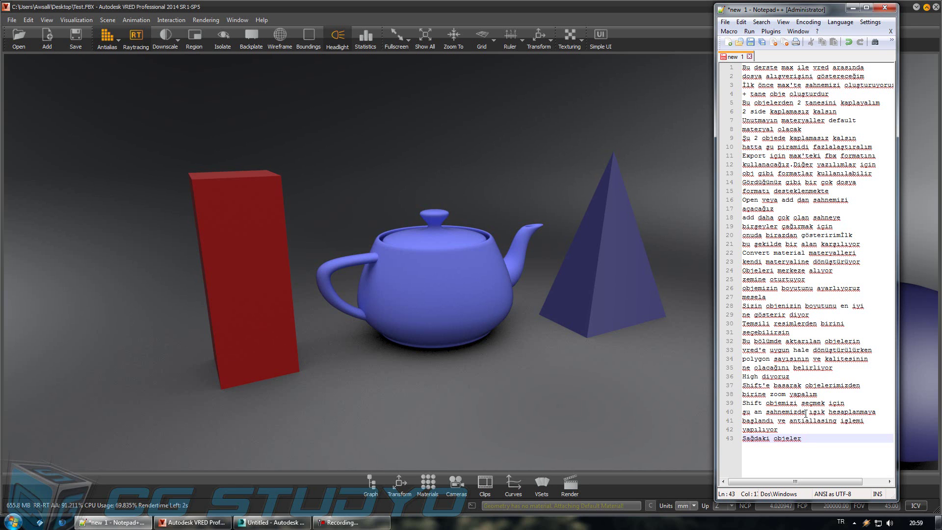
{"action": "type", "text": " k"}
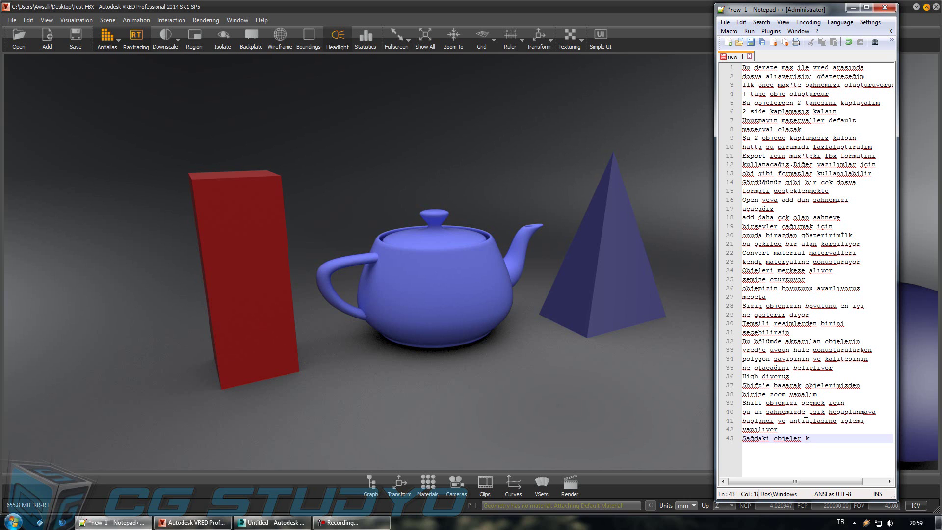
{"action": "type", "text": "aplamasız.Fakat"}
{"action": "key", "text": "Return"}
{"action": "type", "text": "s"}
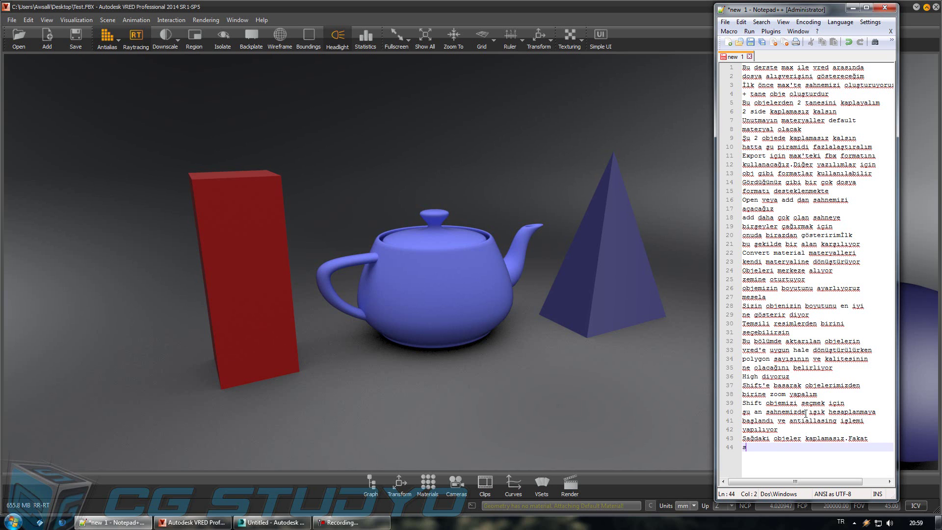
{"action": "type", "text": "oldakiler kaplamalı oldu"}
{"action": "key", "text": "BackSpace"}
{"action": "type", "text": "ğu için"}
{"action": "key", "text": "Return"}
{"action": "type", "text": "cnlar"}
{"action": "type", "text": "ın rengi ma"}
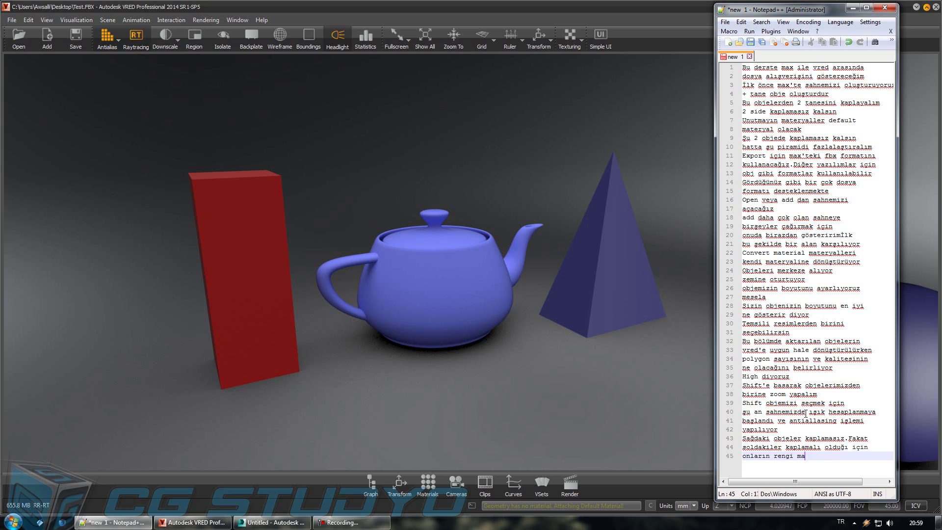
{"action": "type", "text": "tek"}
{"action": "type", "text": "i gibi geldi."}
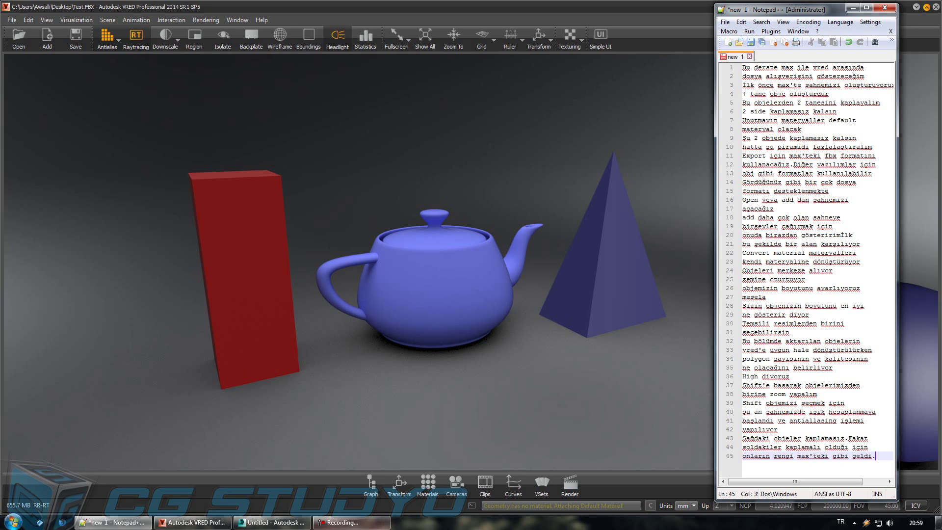
{"action": "left_click", "coordinate": [344, 522]}
{"action": "left_click", "coordinate": [902, 483]}
{"action": "key", "text": "Return"}
{"action": "key", "text": "Return"}
{"action": "key", "text": "Return"}
{"action": "key", "text": "Return"}
{"action": "key", "text": "Return"}
{"action": "key", "text": "Return"}
{"action": "key", "text": "Return"}
{"action": "key", "text": "Return"}
{"action": "key", "text": "Return"}
{"action": "key", "text": "Return"}
Step: Note 'Sahnemize ekstrada bir obje ekleyelim' to introduce adding another object
{"action": "left_click", "coordinate": [766, 180]}
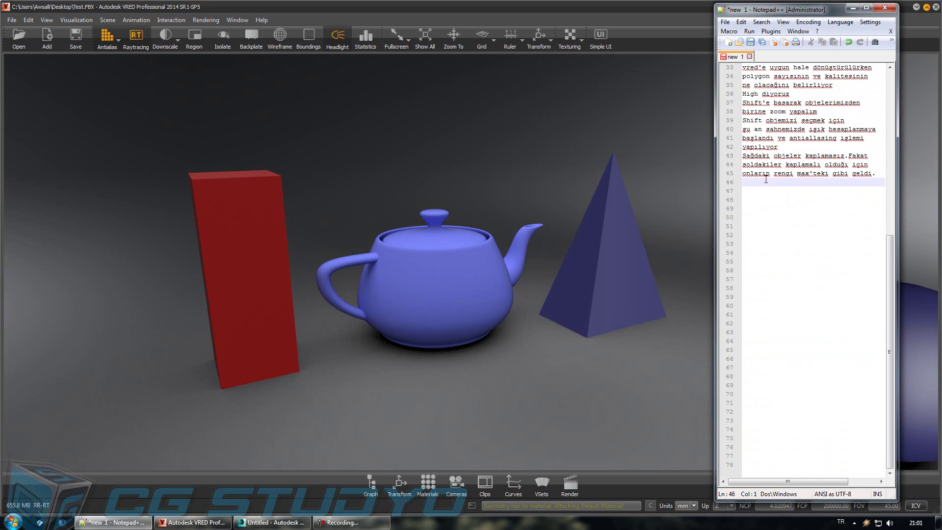
{"action": "type", "text": "Sahnem"}
{"action": "type", "text": "ize ekstr"}
{"action": "type", "text": "ada bir obje"}
{"action": "key", "text": "Return"}
{"action": "type", "text": "ekleyl"}
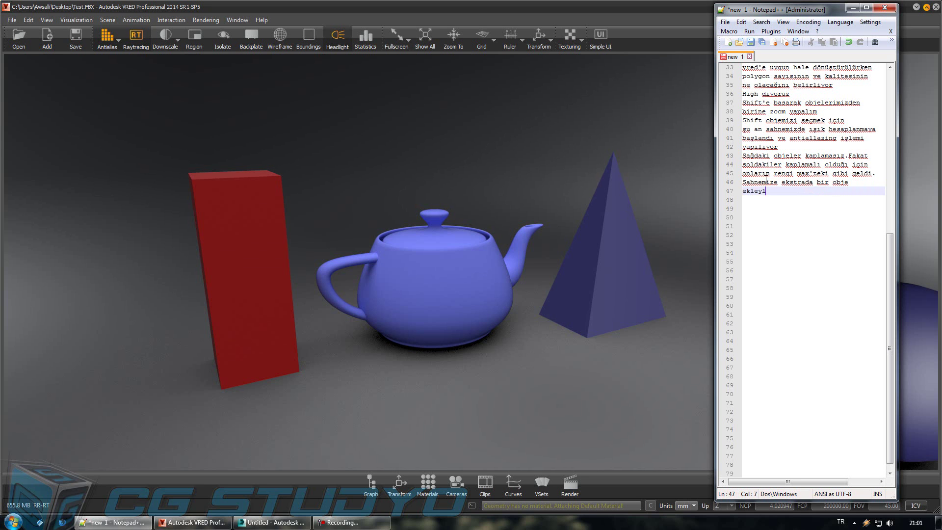
{"action": "key", "text": "BackSpace"}
{"action": "type", "text": "elim"}
{"action": "key", "text": "Return"}
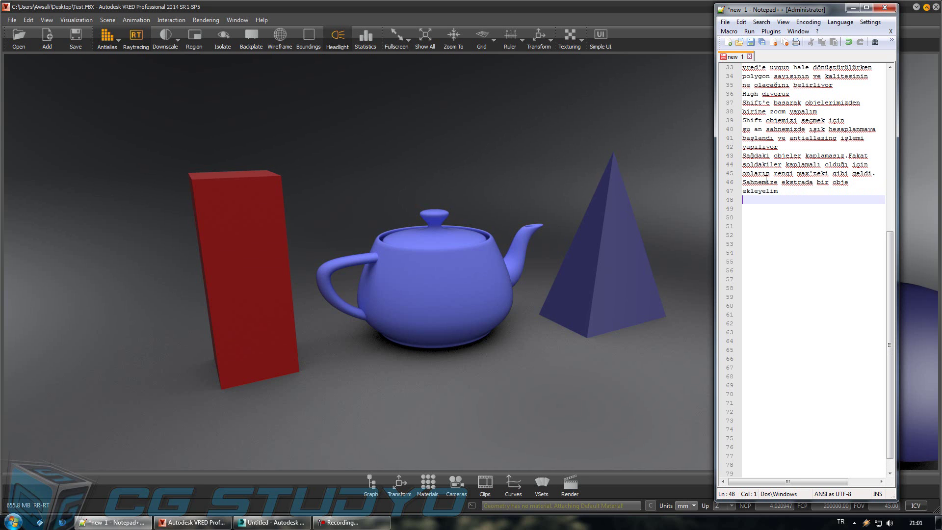
Step: Delete the box, teapot, pyramid and sphere from the 3ds Max scene
{"action": "key", "text": "alt+Tab"}
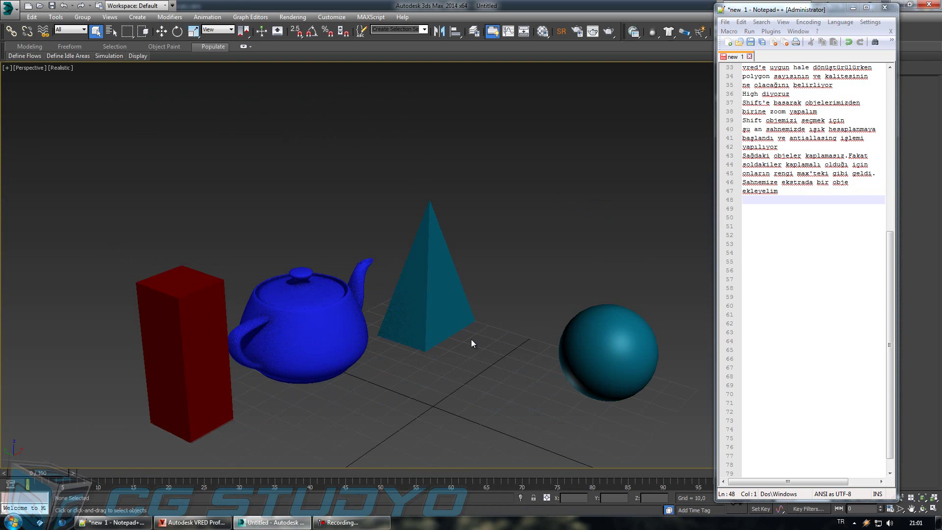
{"action": "left_click_drag", "start_coordinate": [40, 133], "coordinate": [635, 423]}
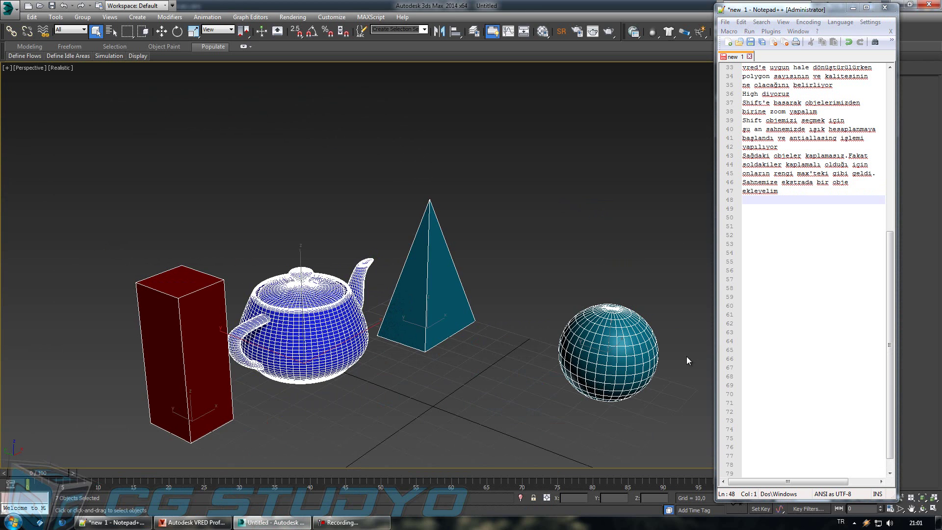
{"action": "key", "text": "Delete"}
{"action": "mouse_move", "coordinate": [817, 10]}
{"action": "left_mouse_down"}
{"action": "mouse_move", "coordinate": [641, 1]}
{"action": "mouse_move", "coordinate": [650, 20]}
{"action": "left_mouse_up"}
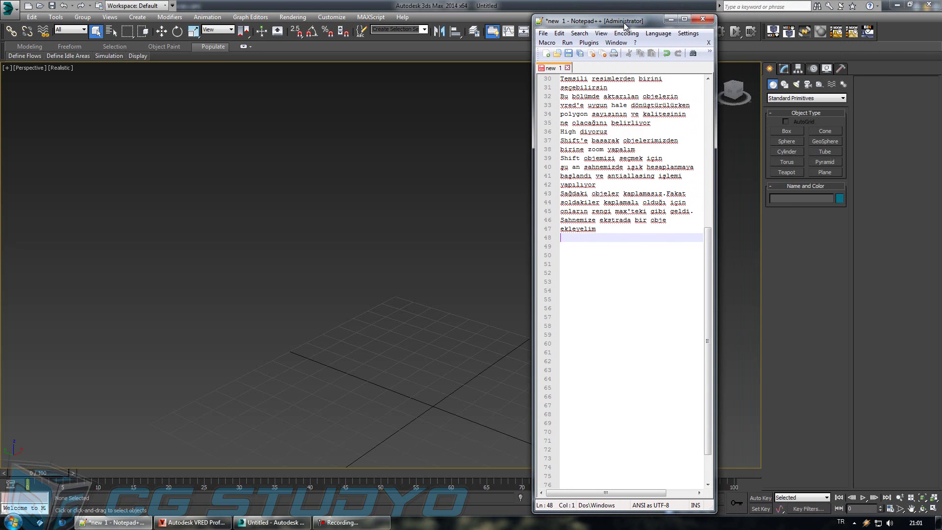
Step: Create a single teal torus, Torus001, at the grid centre
{"action": "left_click", "coordinate": [788, 162]}
{"action": "middle_click_drag", "start_coordinate": [359, 402], "coordinate": [326, 274]}
{"action": "left_click_drag", "start_coordinate": [395, 325], "coordinate": [472, 369]}
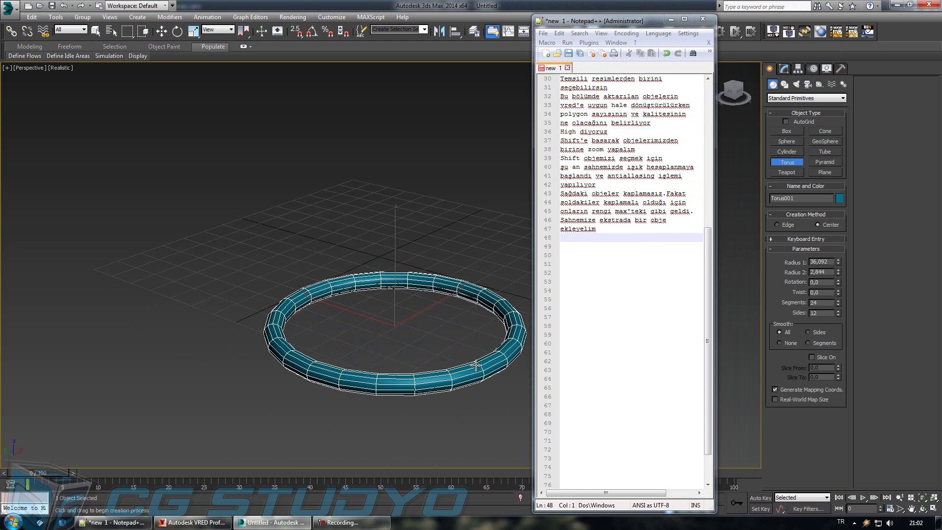
{"action": "left_click", "coordinate": [472, 362]}
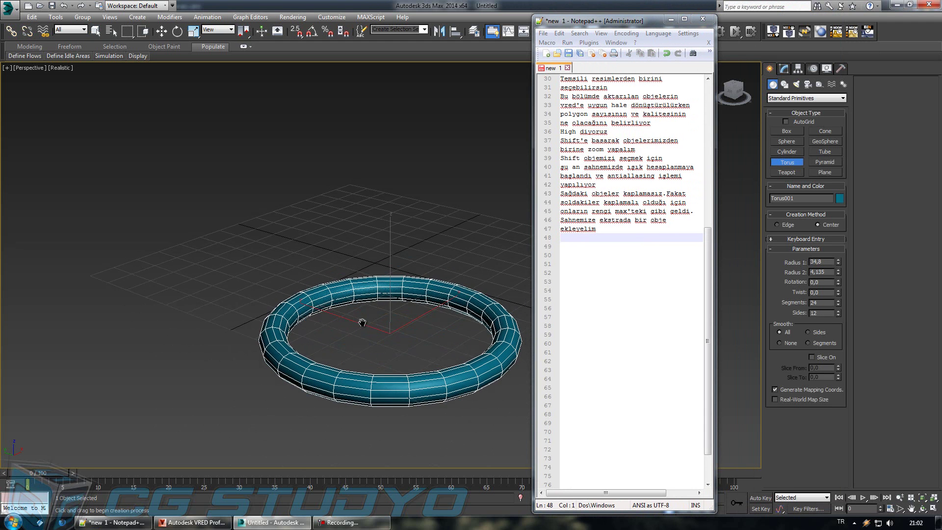
{"action": "middle_click_drag", "start_coordinate": [370, 312], "coordinate": [352, 338]}
{"action": "right_click", "coordinate": [344, 284]}
Step: Export the torus scene to FBX as file '2' with the default export options
{"action": "left_click", "coordinate": [9, 8]}
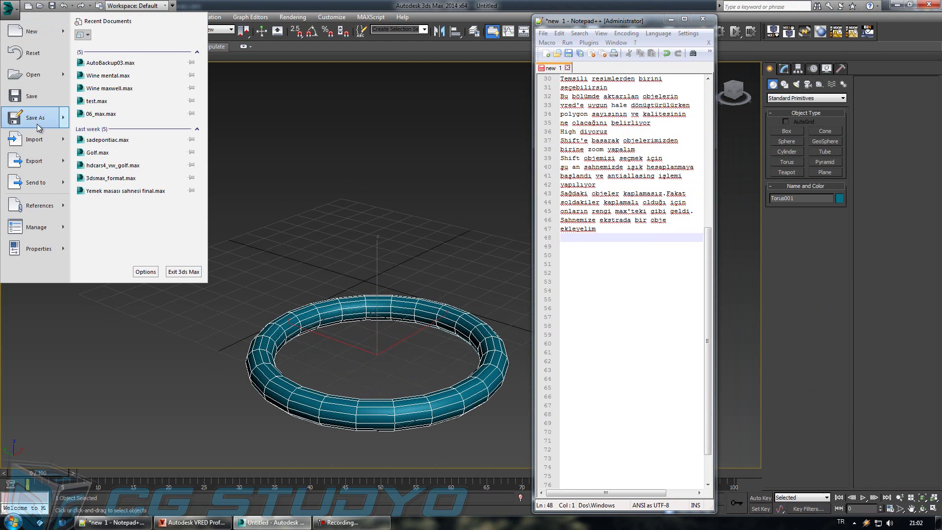
{"action": "mouse_move", "coordinate": [34, 160]}
{"action": "left_click", "coordinate": [123, 49]}
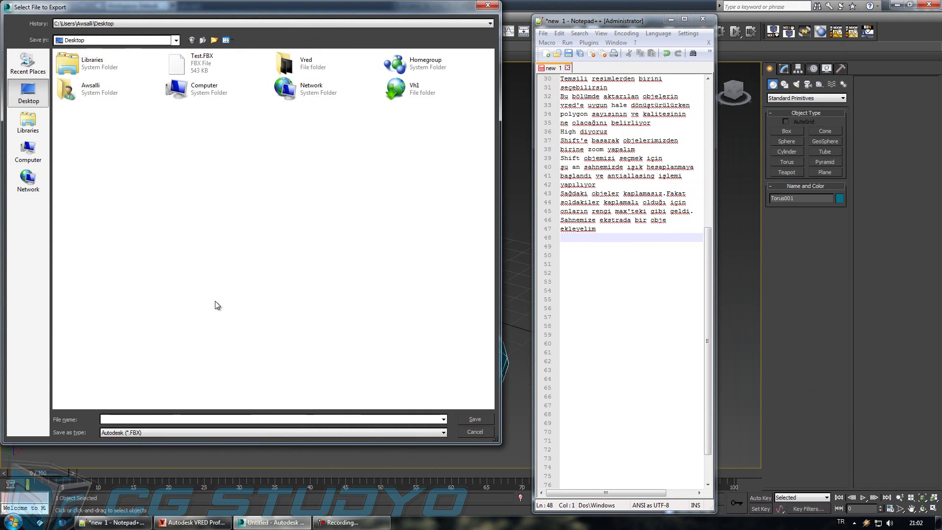
{"action": "type", "text": "1"}
{"action": "left_click", "coordinate": [490, 420]}
{"action": "left_click", "coordinate": [416, 375]}
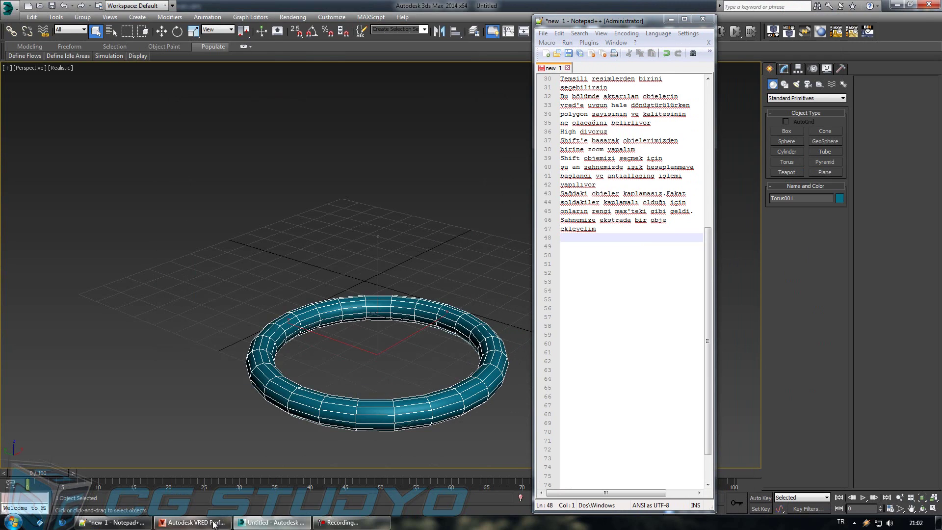
{"action": "left_click", "coordinate": [201, 523]}
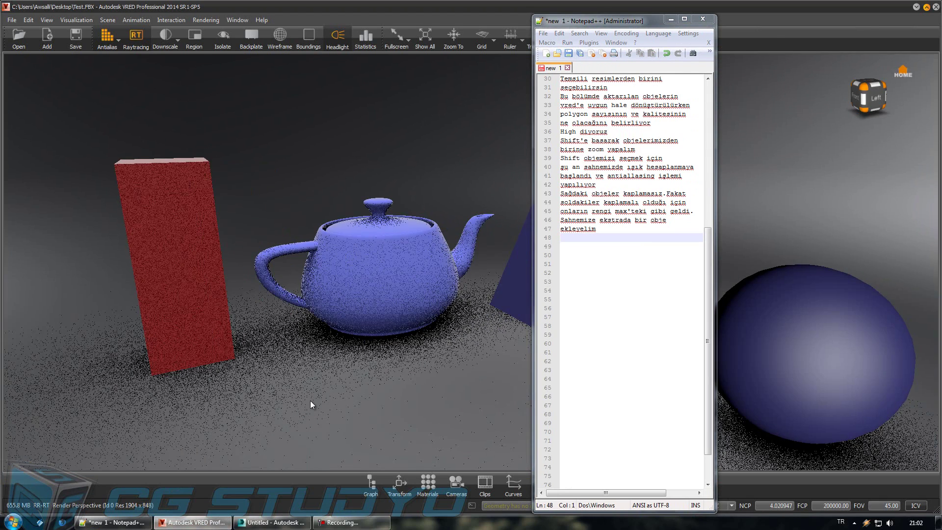
Step: Turn off antialiasing and raytracing in VRED and orbit to show the pyramid
{"action": "left_click", "coordinate": [107, 41]}
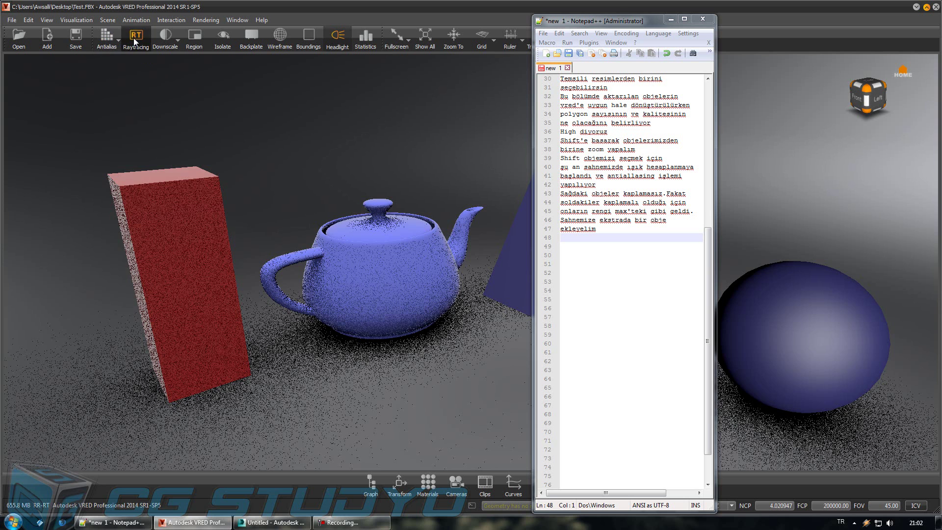
{"action": "left_click", "coordinate": [134, 37]}
{"action": "left_click_drag", "start_coordinate": [291, 299], "coordinate": [322, 373]}
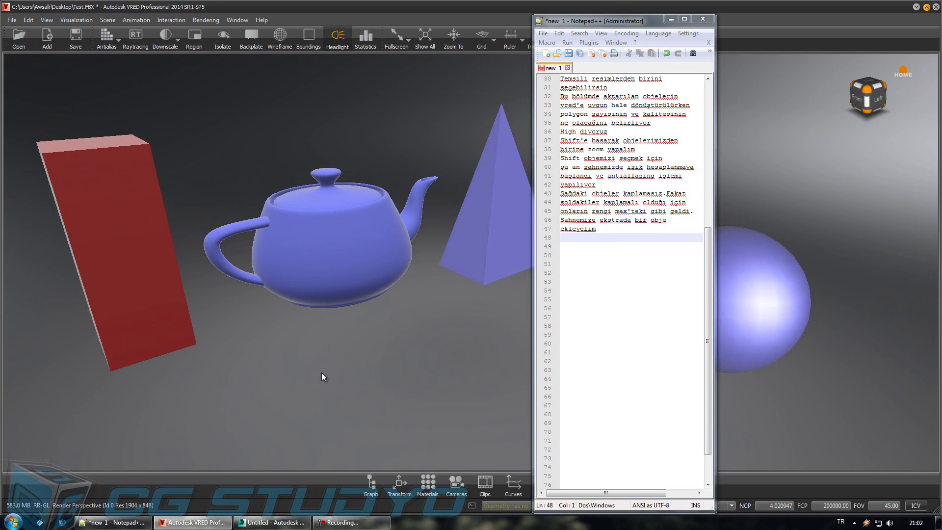
{"action": "scroll", "coordinate": [322, 376], "scroll_direction": "down", "scroll_amount": 3}
Step: Add 2.FBX with default import options and note 'ekstradan bir obje daha ekledik'
{"action": "left_click", "coordinate": [47, 37]}
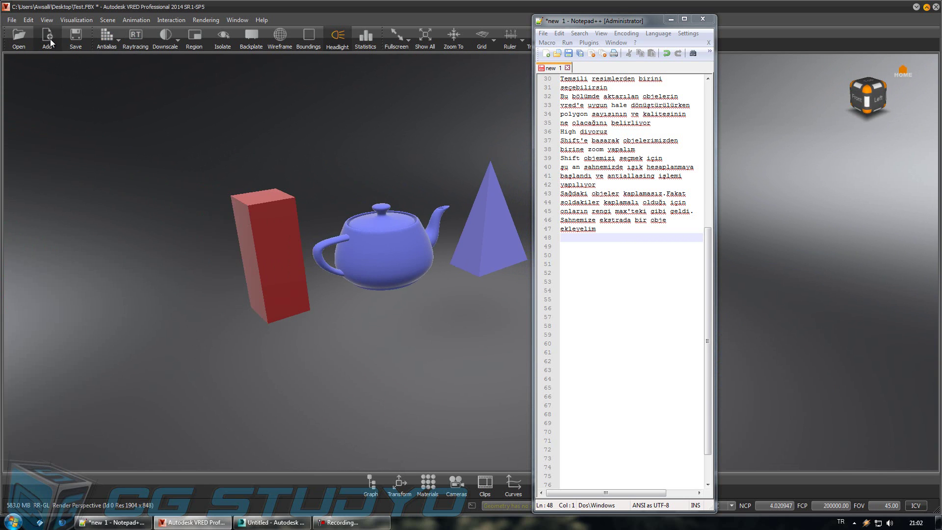
{"action": "left_click", "coordinate": [469, 312]}
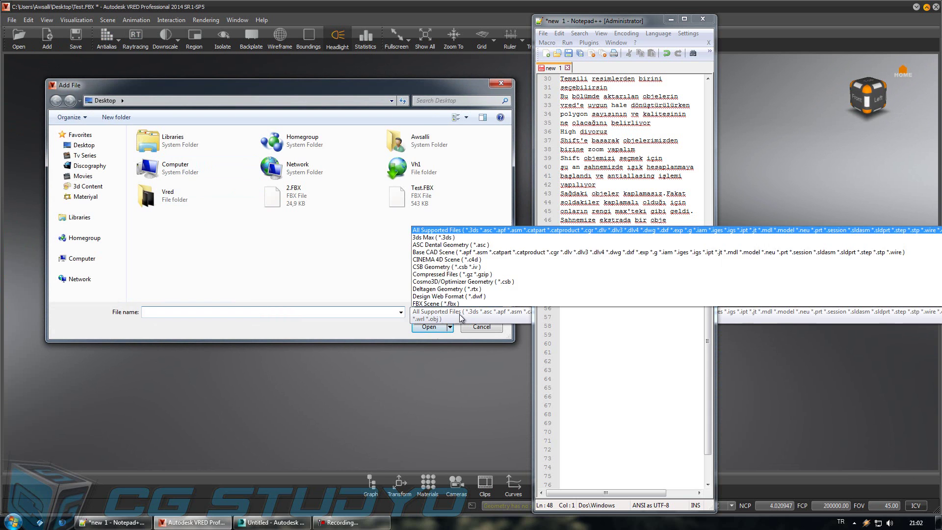
{"action": "left_click", "coordinate": [284, 245]}
{"action": "left_click", "coordinate": [272, 196]}
{"action": "left_click", "coordinate": [428, 327]}
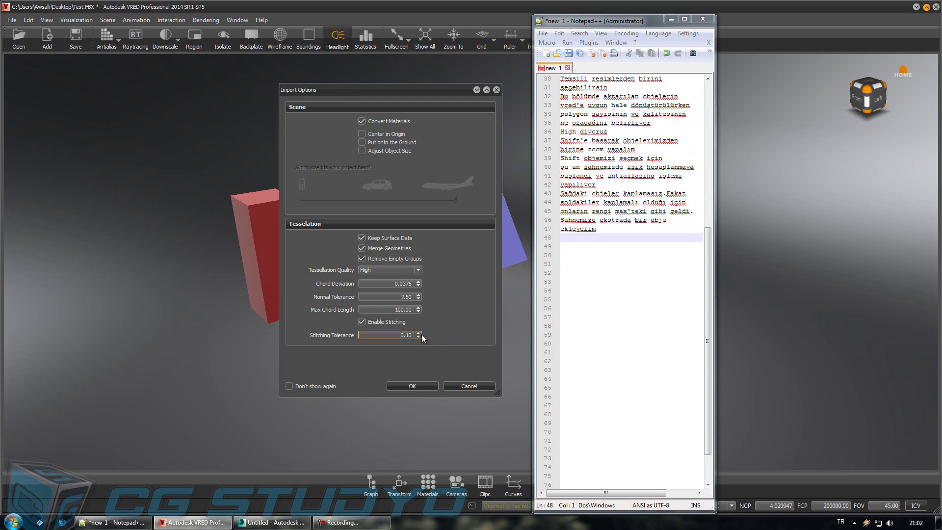
{"action": "left_click", "coordinate": [413, 387]}
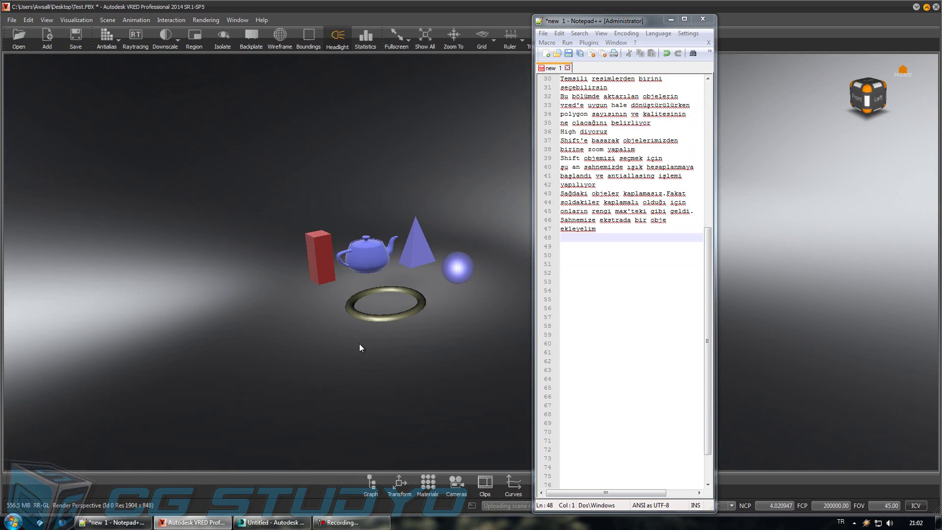
{"action": "scroll", "coordinate": [357, 345], "scroll_direction": "up", "scroll_amount": 5}
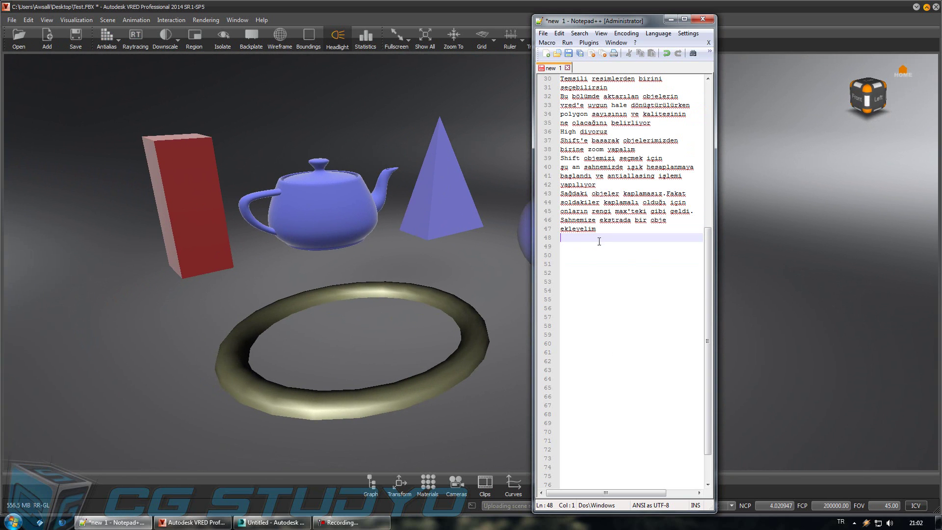
{"action": "type", "text": "ekstradan bir obje daha ekledik."}
Step: Move the Notepad++ window to the left side of the screen beside VRED
{"action": "key", "text": "Return"}
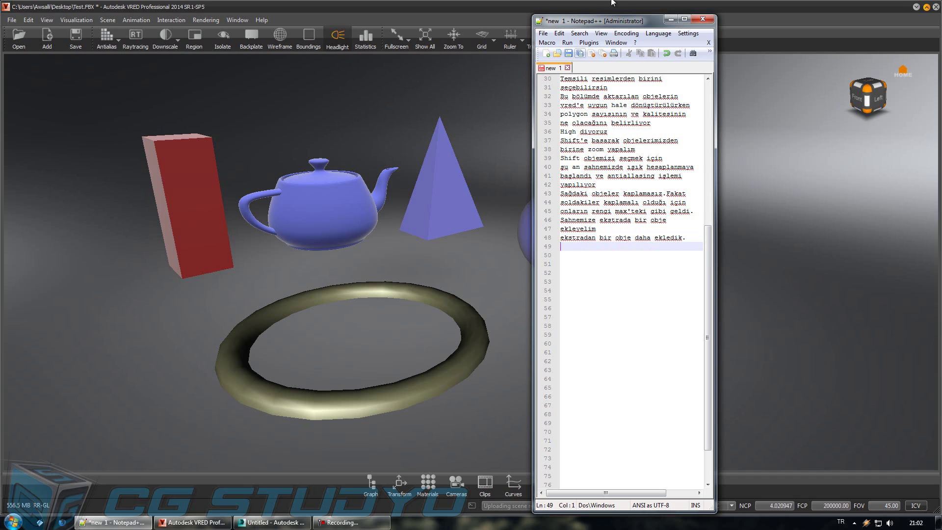
{"action": "left_click_drag", "start_coordinate": [618, 21], "coordinate": [136, 12]}
{"action": "left_click", "coordinate": [147, 241]}
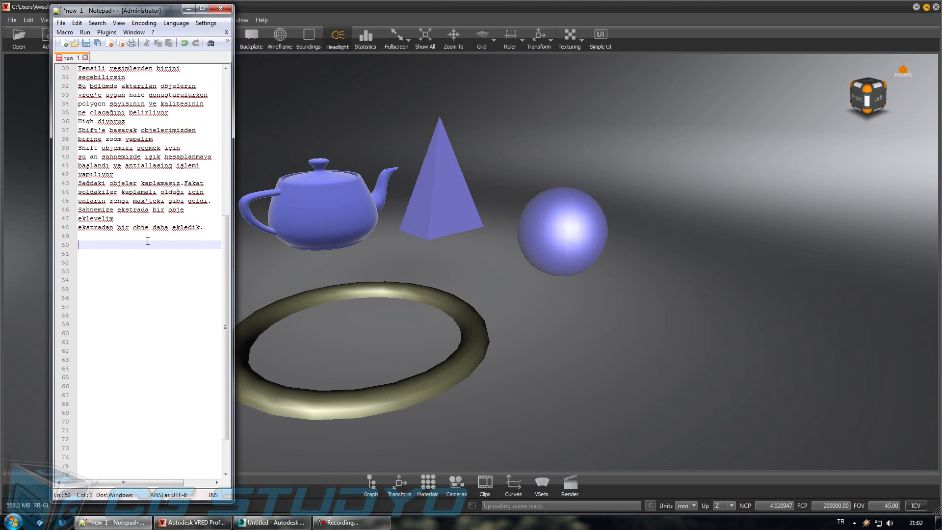
{"action": "middle_click_drag", "start_coordinate": [328, 272], "coordinate": [449, 290]}
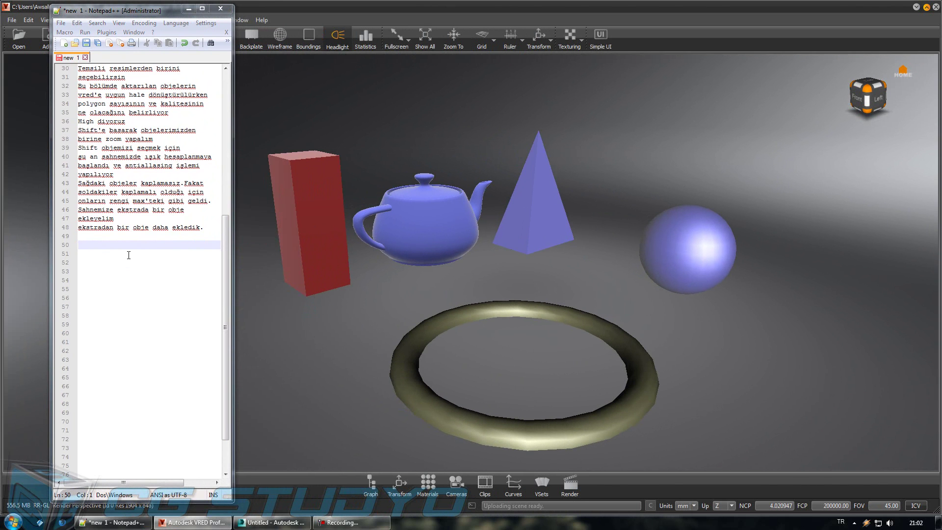
{"action": "left_click", "coordinate": [127, 240]}
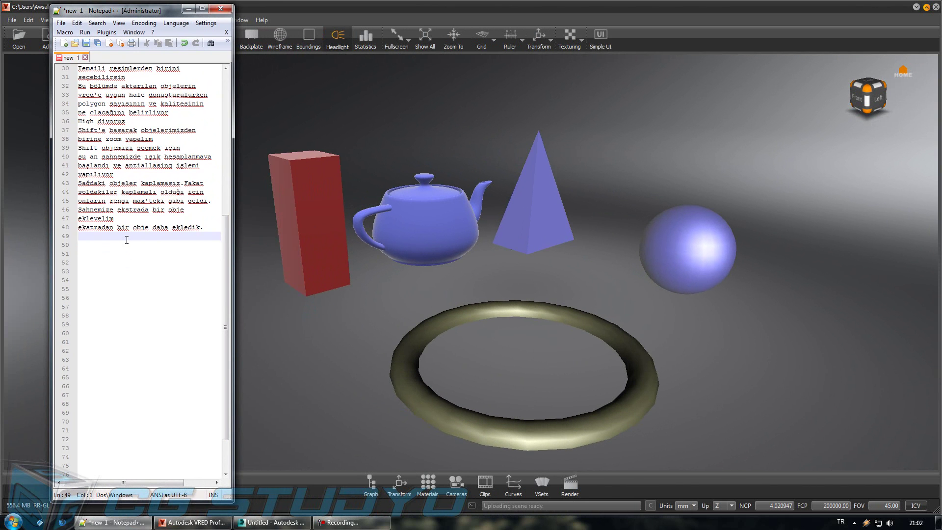
Step: Note that materials created beforehand in Max let objects be covered faster
{"action": "type", "text": "OBjelerimizi kaplarken"}
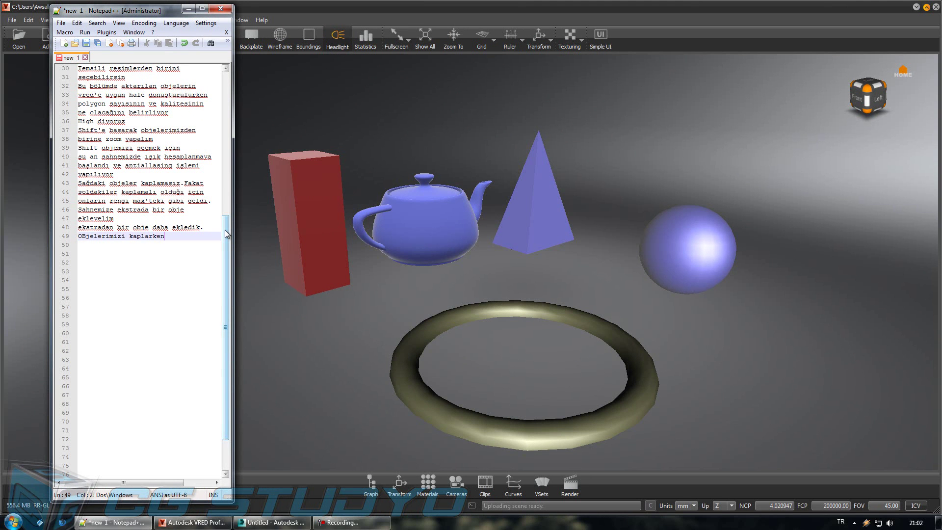
{"action": "type", "text": " v"}
{"action": "key", "text": "BackSpace"}
{"action": "type", "text": "max'te"}
{"action": "key", "text": "Return"}
{"action": "type", "text": "daha önceden kaplamalar oluşt"}
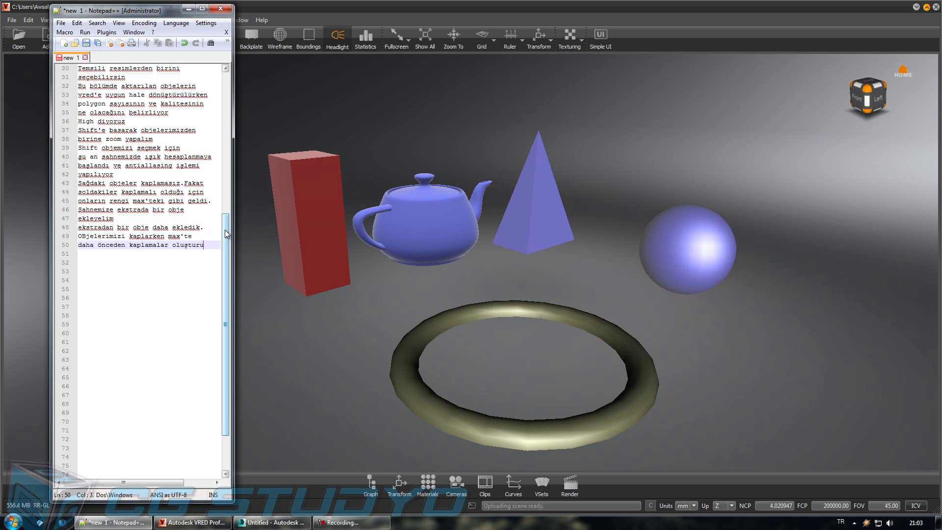
{"action": "key", "text": "Return"}
{"action": "type", "text": "daha hızlı bir şekilde kaplarız"}
{"action": "key", "text": "Return"}
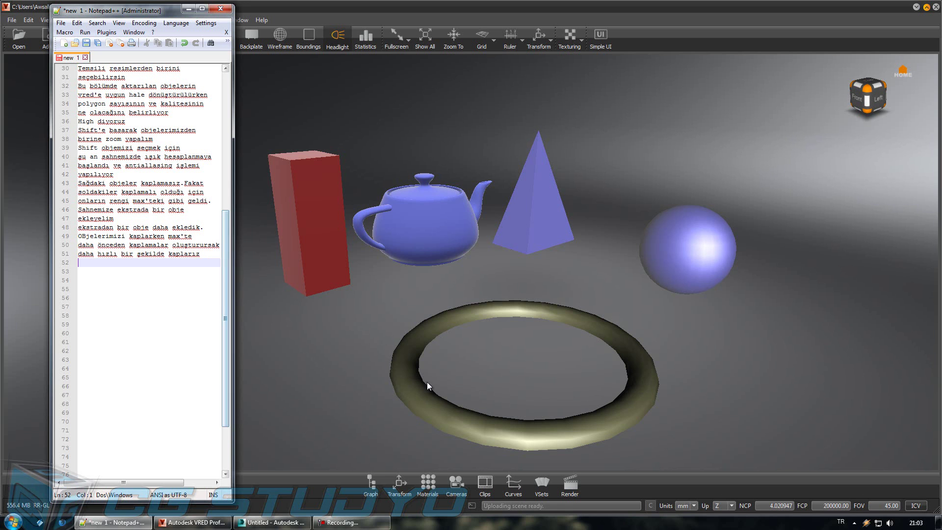
Step: Open the Material Editor and note that the material section shows several materials
{"action": "left_click", "coordinate": [427, 481]}
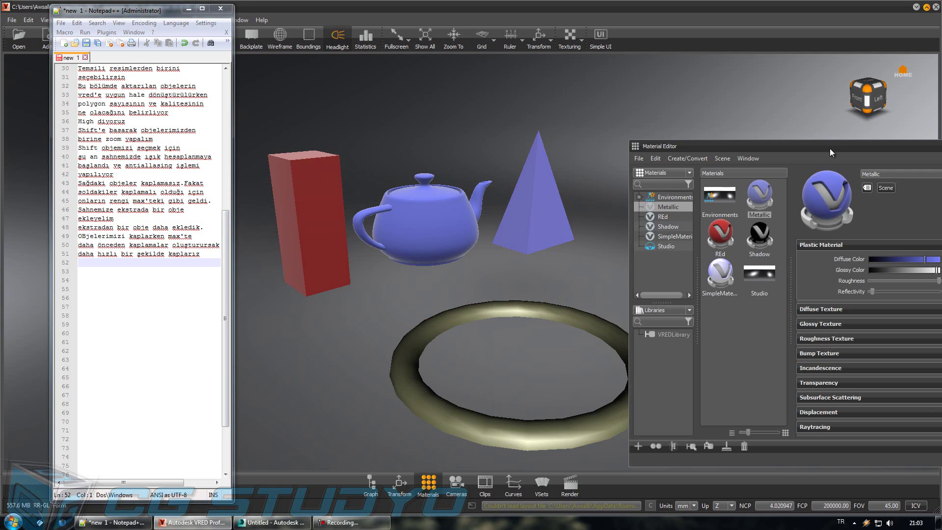
{"action": "left_click", "coordinate": [104, 271]}
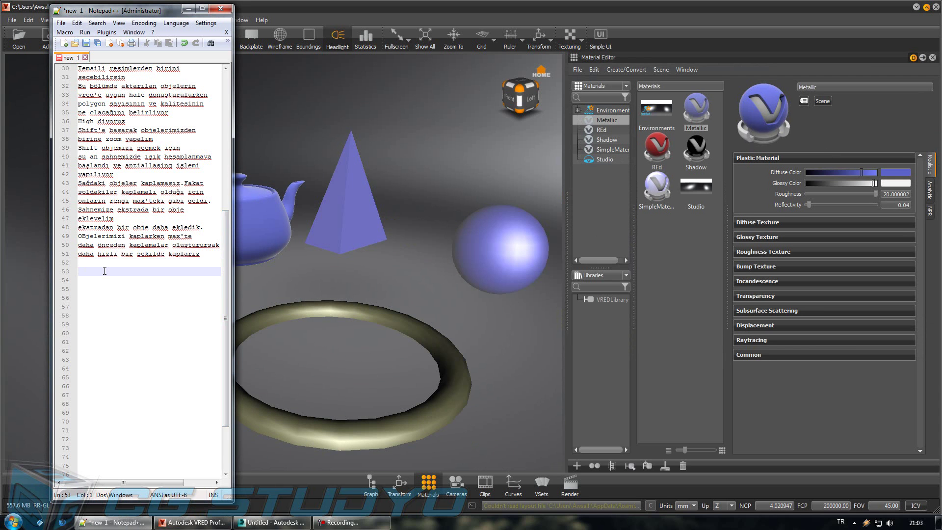
{"action": "type", "text": "Raplama bölümüne b"}
{"action": "type", "text": "aktığımızda"}
{"action": "key", "text": "Return"}
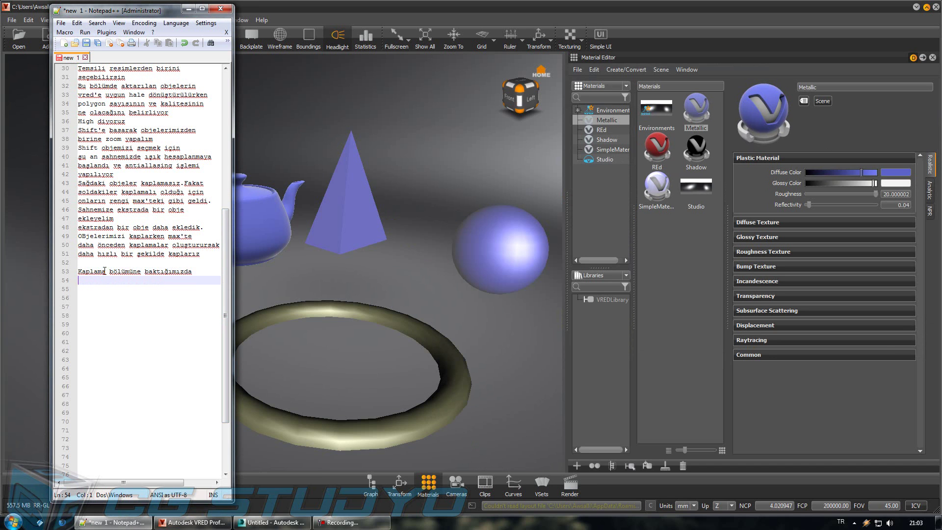
{"action": "type", "text": "3tane kaplama gözükmet"}
{"action": "key", "text": "BackSpace"}
{"action": "key", "text": "BackSpace"}
{"action": "key", "text": "BackSpace"}
{"action": "type", "text": "kte"}
{"action": "key", "text": "Return"}
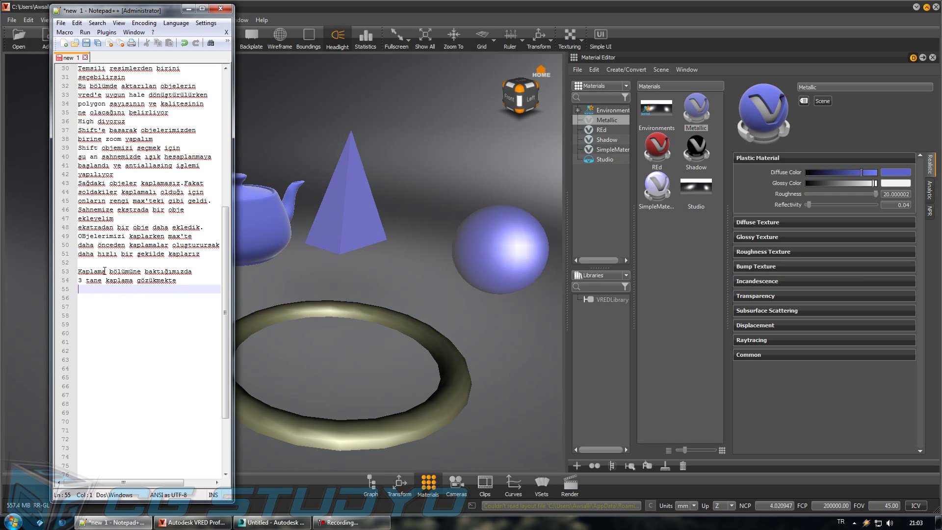
Step: Note that one material is the metallic colour set in Max and one is red
{"action": "type", "text": "Bunlardan bir "}
{"action": "type", "text": "tanesi mettalic"}
{"action": "key", "text": "Return"}
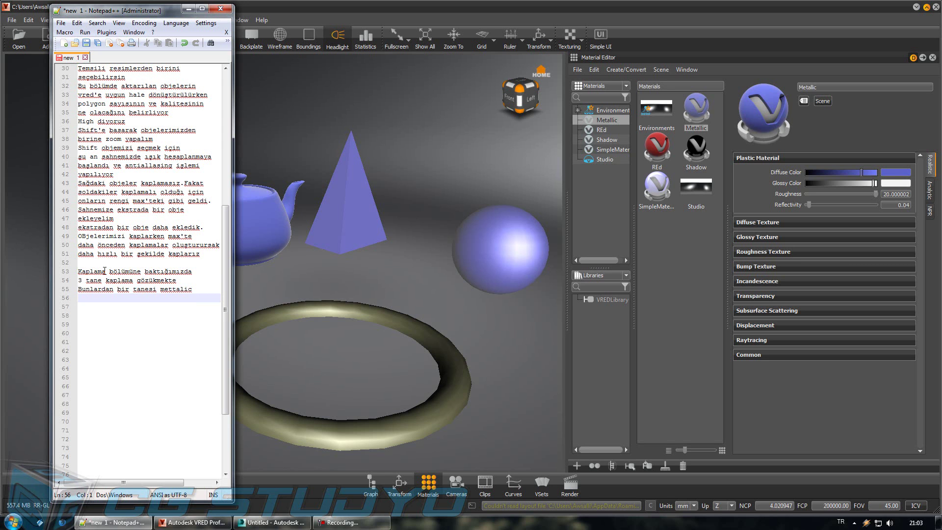
{"action": "type", "text": "Maxte ayarladığı"}
{"action": "type", "text": " mett"}
{"action": "type", "text": "ic renk"}
{"action": "key", "text": "Return"}
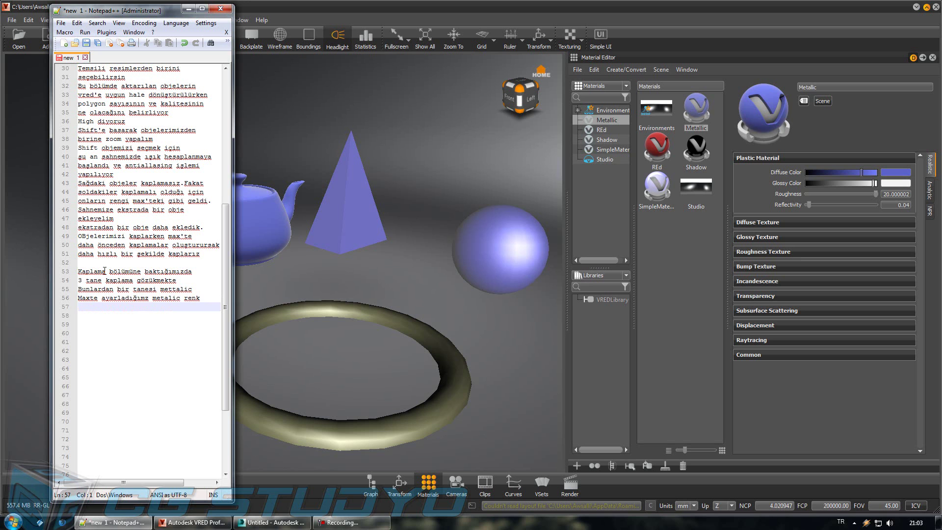
{"action": "type", "text": "resi red"}
{"action": "key", "text": "Return"}
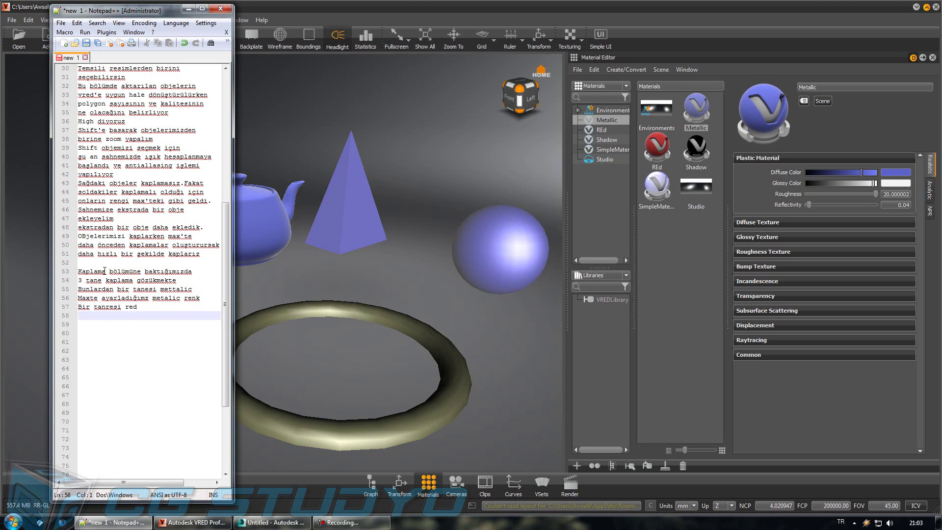
Step: Inspect the REd material and the teapot's material with bounding boxes and wireframe shown
{"action": "left_click", "coordinate": [668, 154]}
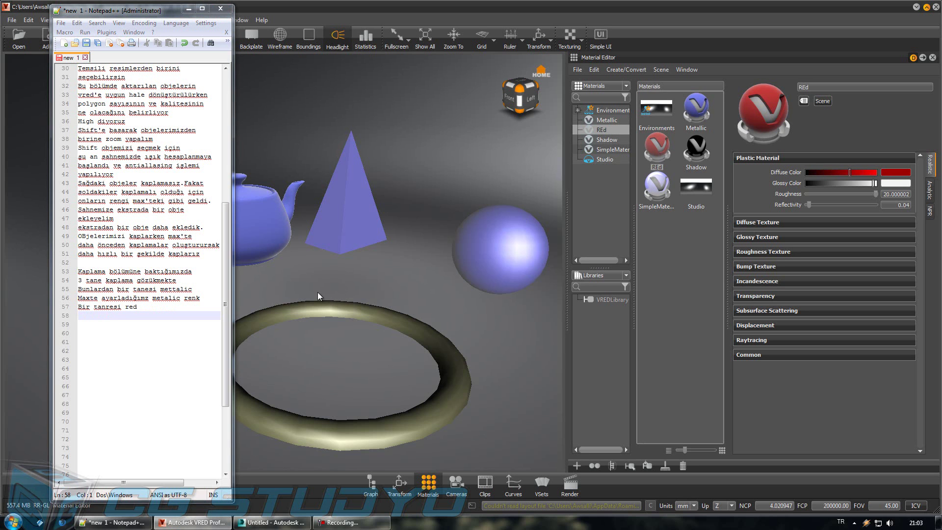
{"action": "middle_click_drag", "start_coordinate": [317, 292], "coordinate": [493, 308]}
{"action": "left_click", "coordinate": [306, 43]}
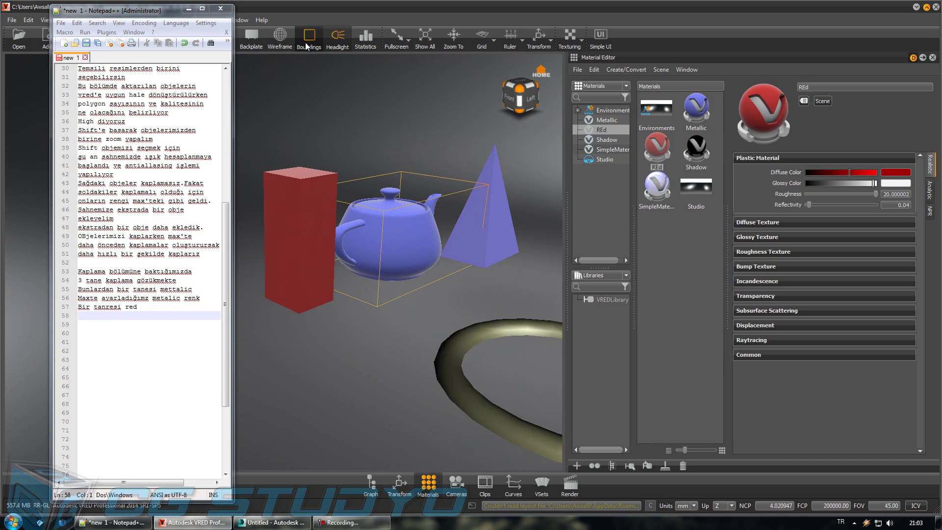
{"action": "left_click", "coordinate": [288, 40]}
{"action": "mouse_move", "coordinate": [402, 202]}
{"action": "left_mouse_down"}
{"action": "mouse_move", "coordinate": [467, 300]}
{"action": "mouse_move", "coordinate": [411, 299]}
{"action": "mouse_move", "coordinate": [352, 277]}
{"action": "mouse_move", "coordinate": [453, 308]}
{"action": "left_mouse_up"}
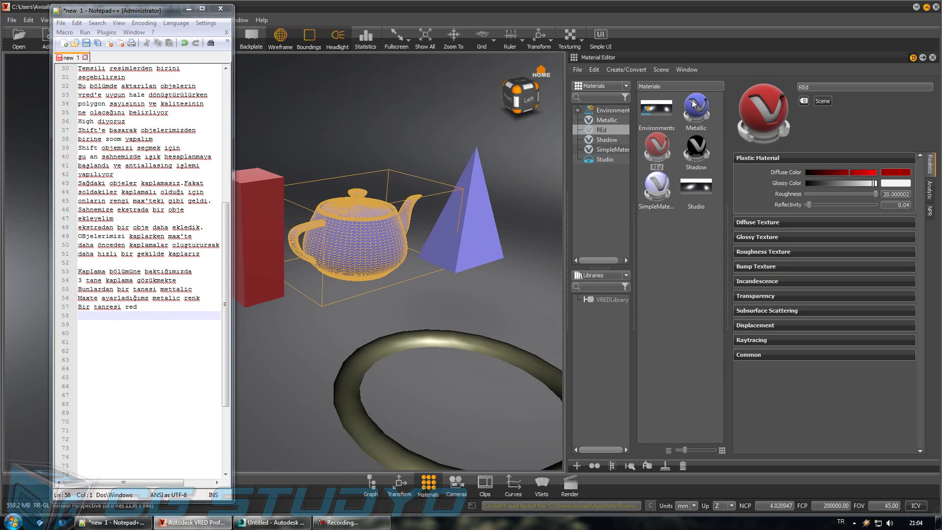
{"action": "left_click", "coordinate": [686, 112]}
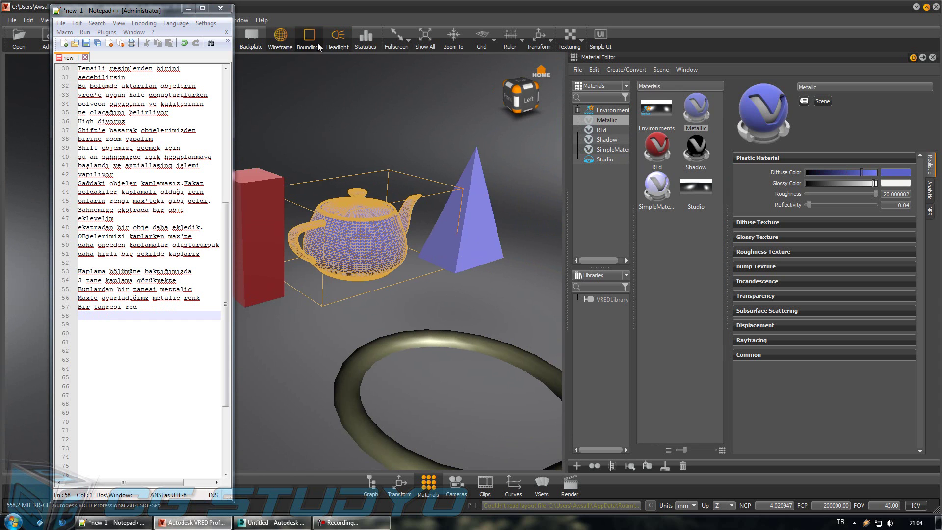
{"action": "left_click", "coordinate": [284, 39]}
Step: Check the box, teapot and pyramid materials: REd, Metallic and SimpleMaterial; hide bounding boxes
{"action": "left_click", "coordinate": [263, 210]}
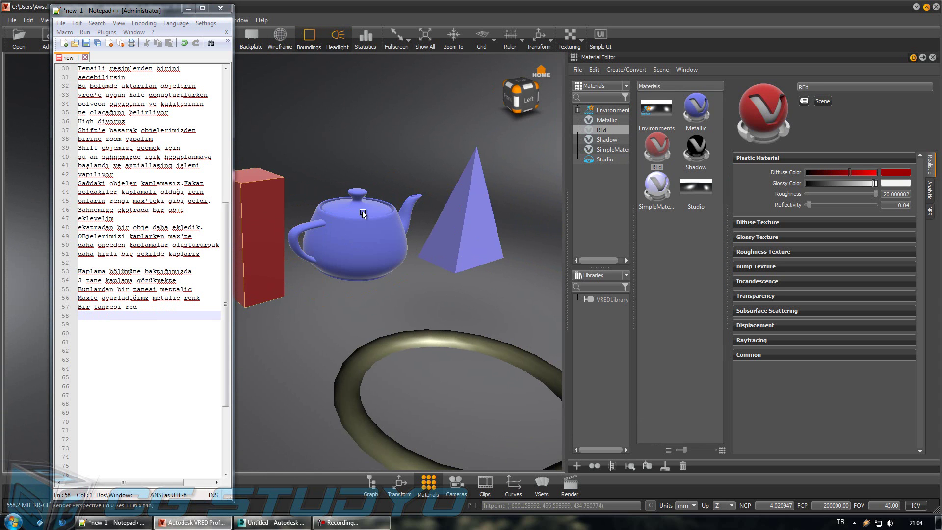
{"action": "left_click", "coordinate": [362, 211]}
{"action": "left_click", "coordinate": [280, 35]}
{"action": "left_click", "coordinate": [309, 35]}
{"action": "left_click", "coordinate": [467, 201]}
{"action": "mouse_move", "coordinate": [404, 328]}
{"action": "left_mouse_down"}
{"action": "mouse_move", "coordinate": [487, 316]}
{"action": "mouse_move", "coordinate": [364, 324]}
{"action": "left_mouse_up"}
Step: Note 'Bir tanede simple materyal mevcut' and bring the blue sphere into view
{"action": "left_click", "coordinate": [207, 318]}
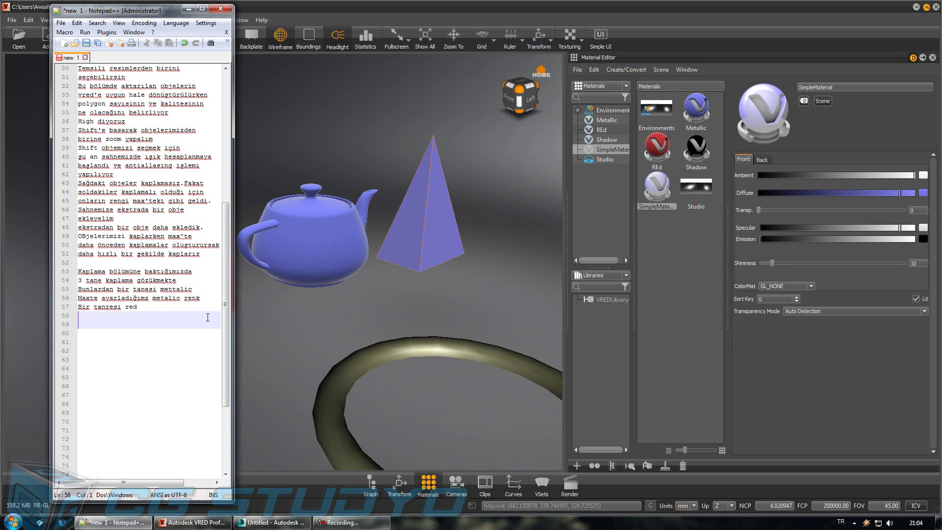
{"action": "type", "text": "Birtanede simple materyal"}
{"action": "key", "text": "Return"}
{"action": "type", "text": "mevcut"}
{"action": "key", "text": "Return"}
{"action": "mouse_move", "coordinate": [482, 333]}
{"action": "left_mouse_down"}
{"action": "mouse_move", "coordinate": [379, 323]}
{"action": "mouse_move", "coordinate": [442, 382]}
{"action": "mouse_move", "coordinate": [325, 322]}
{"action": "mouse_move", "coordinate": [337, 344]}
{"action": "mouse_move", "coordinate": [374, 311]}
{"action": "mouse_move", "coordinate": [406, 357]}
{"action": "mouse_move", "coordinate": [342, 337]}
{"action": "left_mouse_up"}
Step: Note that untextured objects share one material if no materials were created beforehand
{"action": "left_click", "coordinate": [155, 332]}
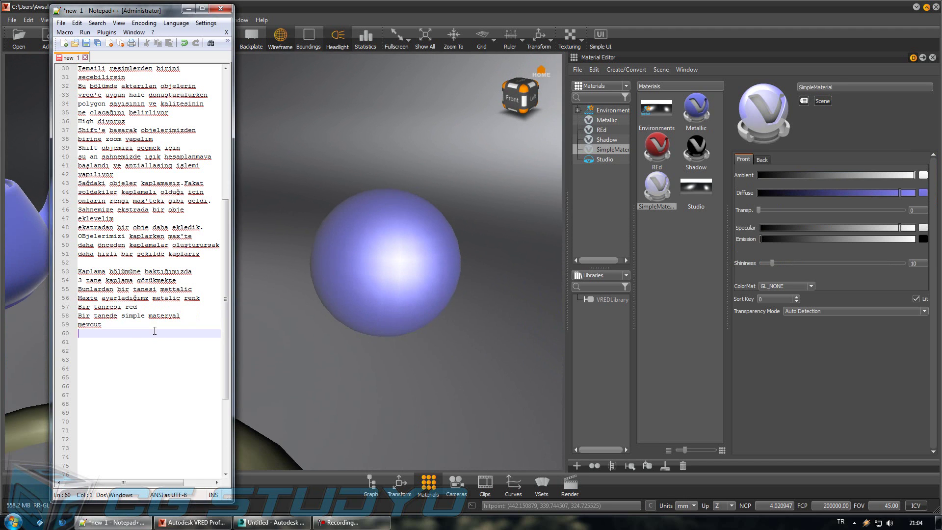
{"action": "type", "text": "ğer birden fazla objeyi kapla"}
{"action": "type", "text": "yacak"}
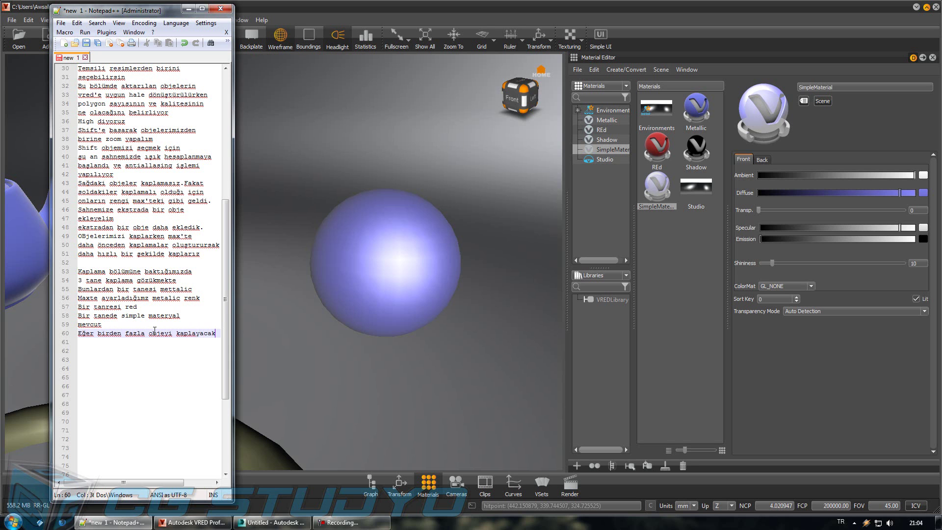
{"action": "type", "text": "sanız"}
{"action": "key", "text": "Return"}
{"action": "type", "text": "ve o"}
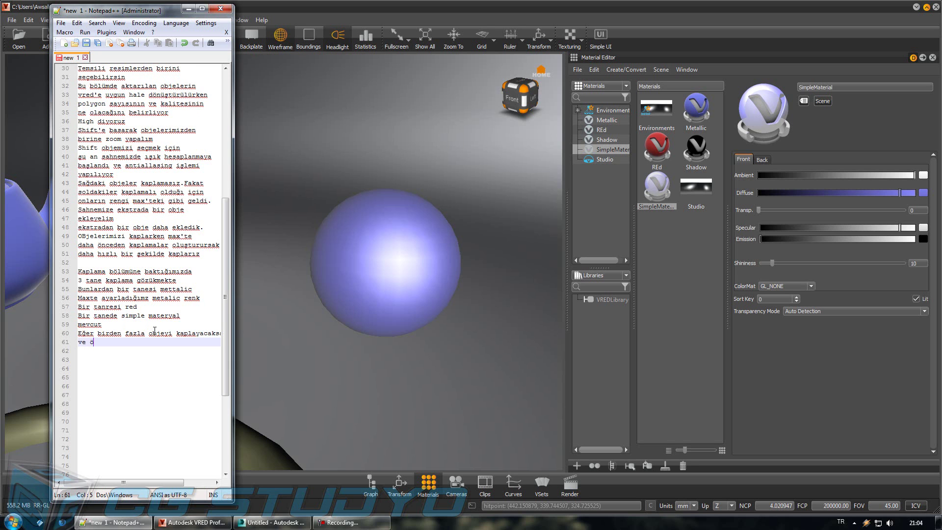
{"action": "type", "text": "e önceden kaplama oluşturmadıysanız"}
{"action": "key", "text": "Return"}
{"action": "type", "text": "larak bu matery"}
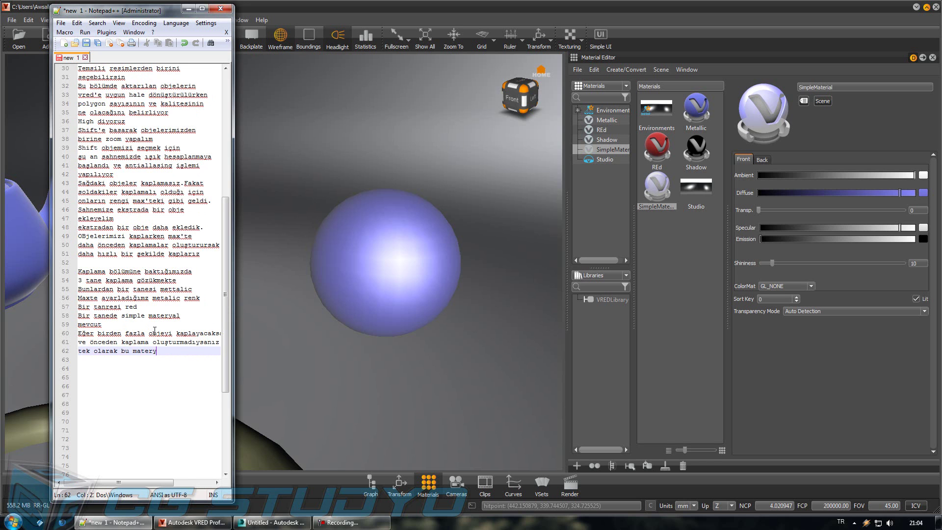
{"action": "type", "text": "al çıkar bunun iç"}
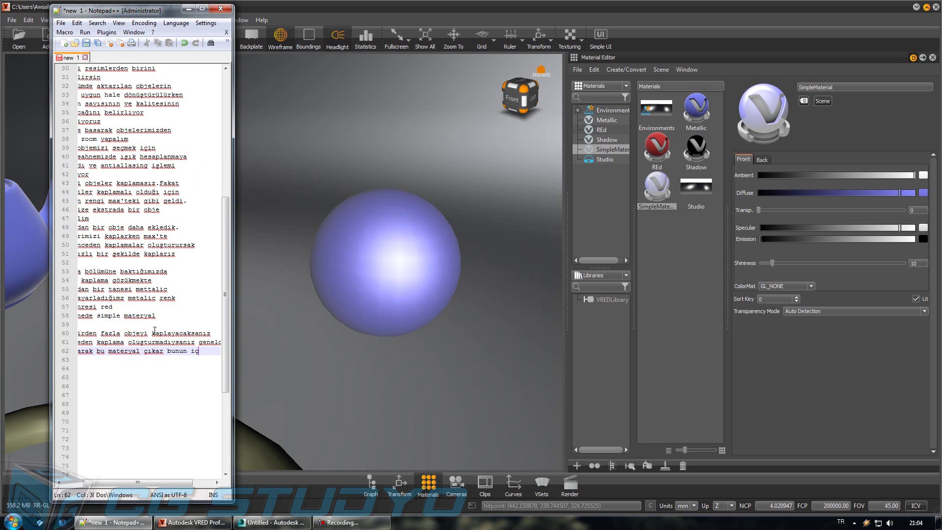
{"action": "type", "text": "n"}
{"action": "key", "text": "Return"}
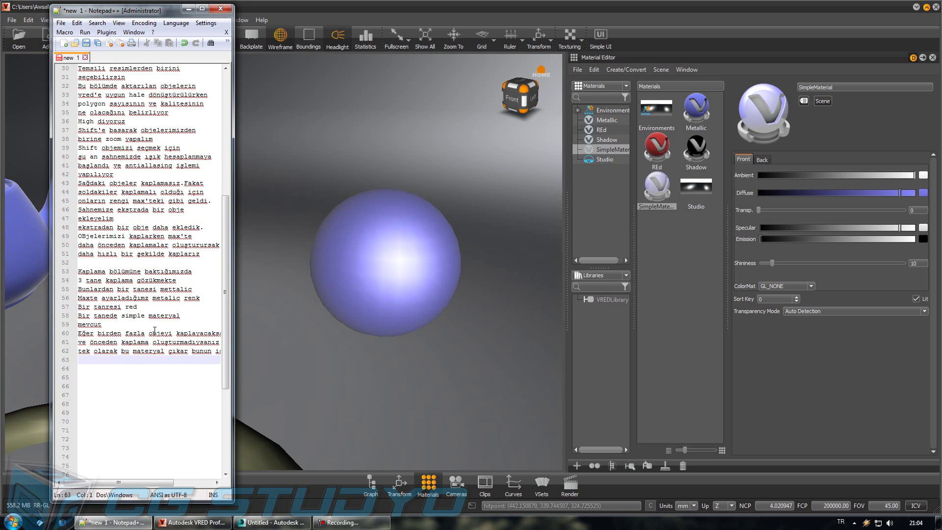
Step: Note to hide other objects while texturing, mention the inner spheres, and zoom in
{"action": "type", "text": "objeleri"}
{"action": "type", "text": "apl"}
{"action": "type", "text": "ka"}
{"action": "type", "text": "diğer"}
{"action": "type", "text": "jele"}
{"action": "type", "text": " gibi"}
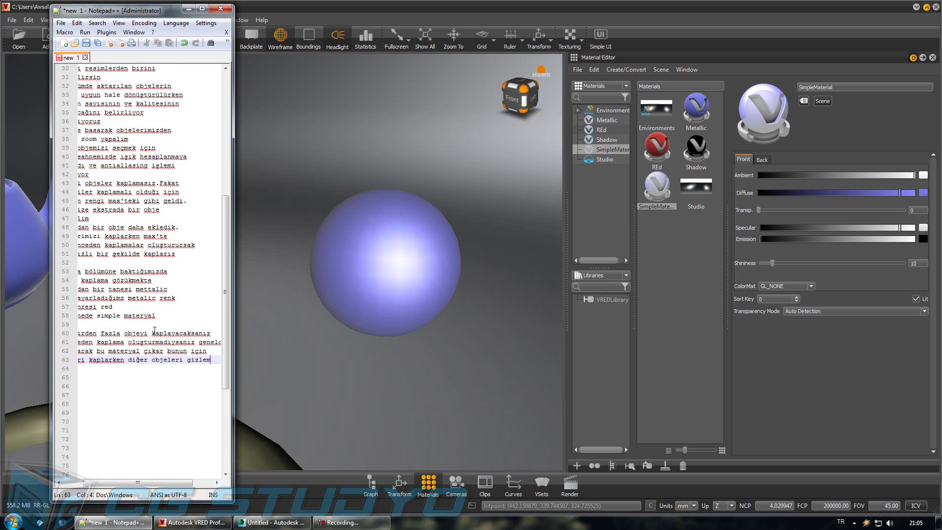
{"action": "key", "text": "Return"}
{"action": "type", "text": "gerekir."}
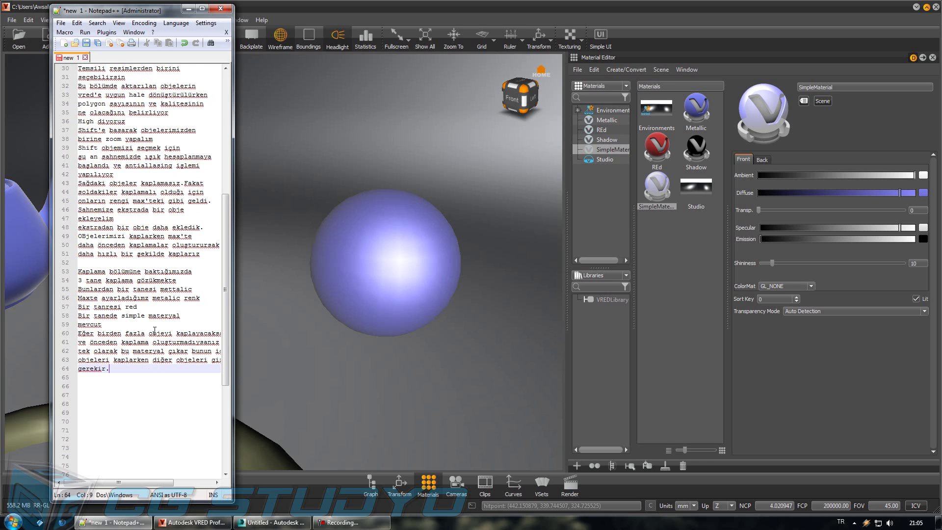
{"action": "key", "text": "Return"}
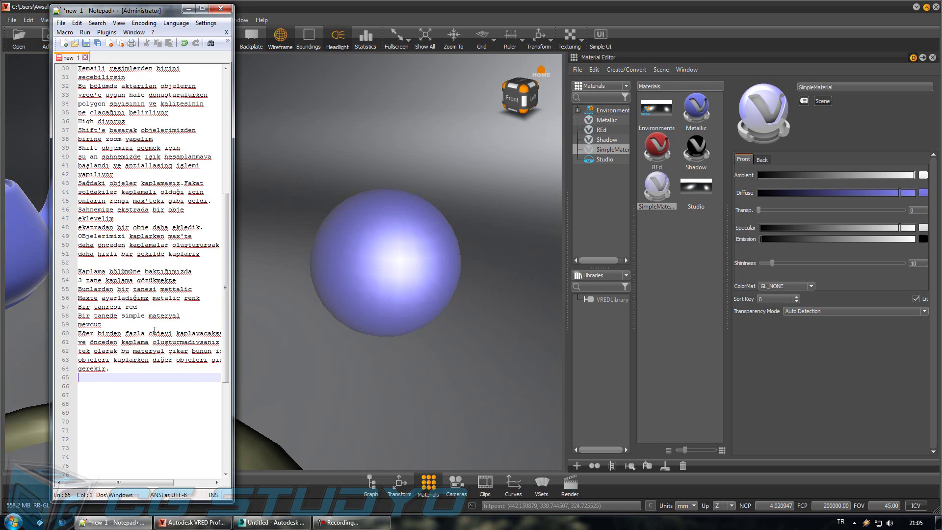
{"action": "type", "text": "esela şu"}
{"action": "type", "text": "renin içinde ekstra kür"}
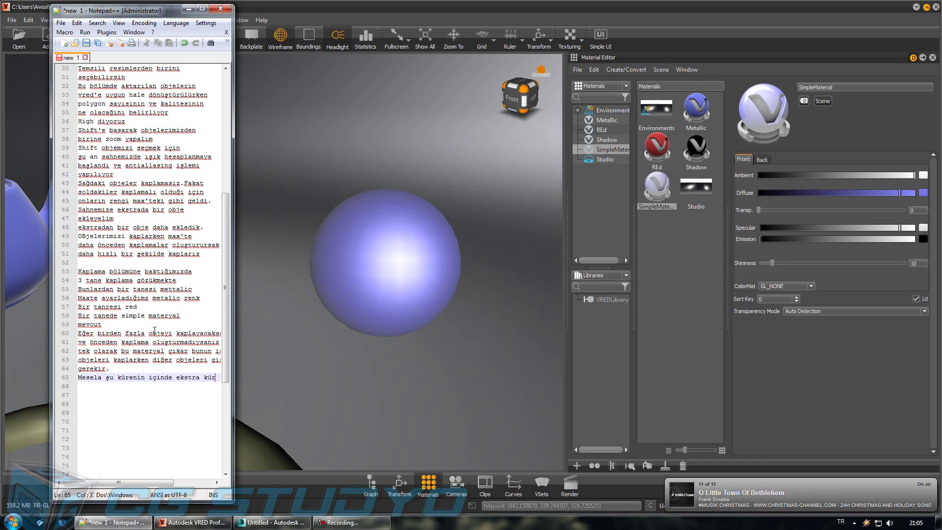
{"action": "type", "text": "eler var"}
{"action": "key", "text": "Return"}
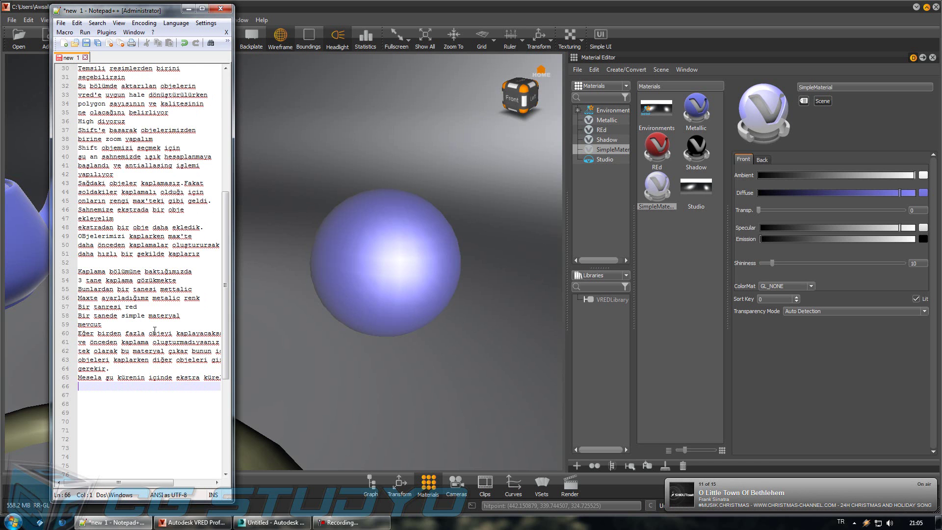
{"action": "mouse_move", "coordinate": [373, 321]}
{"action": "left_mouse_down"}
{"action": "mouse_move", "coordinate": [362, 363]}
{"action": "mouse_move", "coordinate": [387, 404]}
{"action": "mouse_move", "coordinate": [305, 316]}
{"action": "mouse_move", "coordinate": [385, 301]}
{"action": "left_mouse_up"}
Step: Select the outer sphere and drag the REd material onto it
{"action": "left_click", "coordinate": [392, 228], "text": "shift"}
{"action": "left_click", "coordinate": [150, 388]}
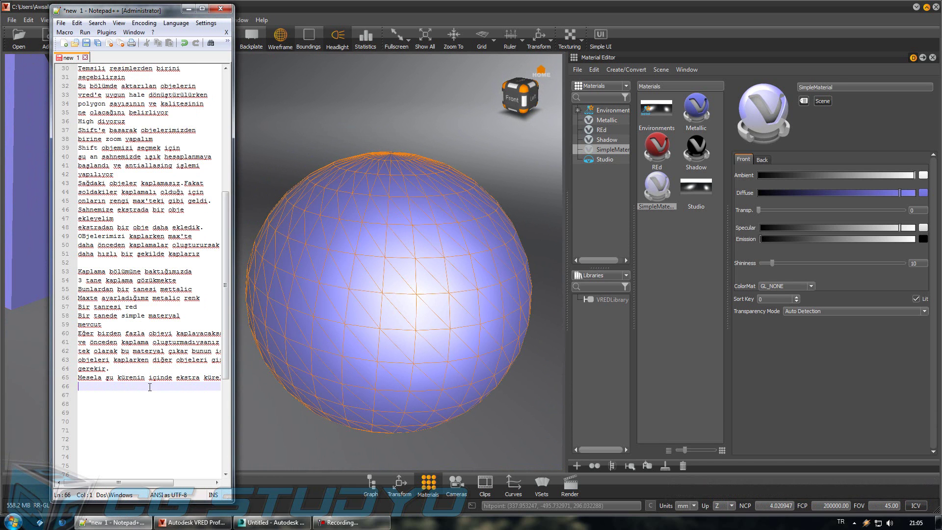
{"action": "type", "text": "Dışdakine red atayalı"}
{"action": "type", "text": "m"}
{"action": "key", "text": "Return"}
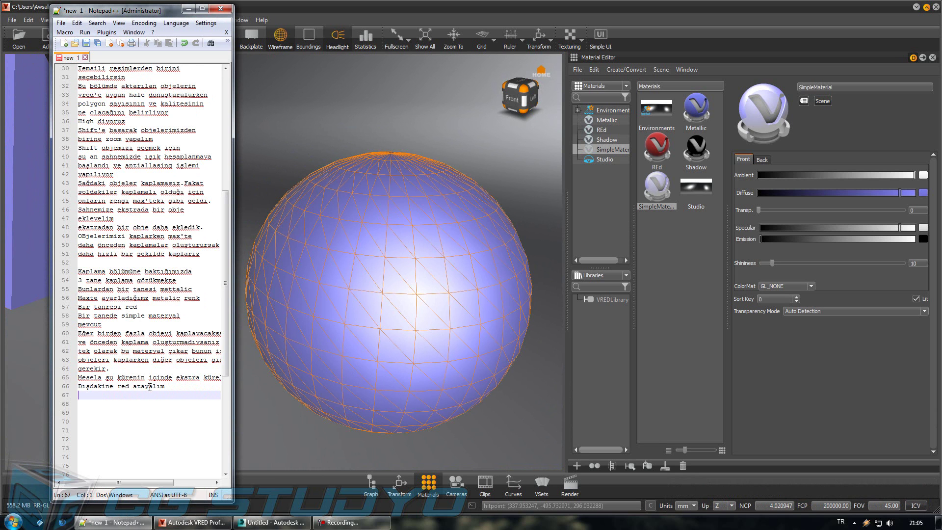
{"action": "left_click", "coordinate": [654, 153]}
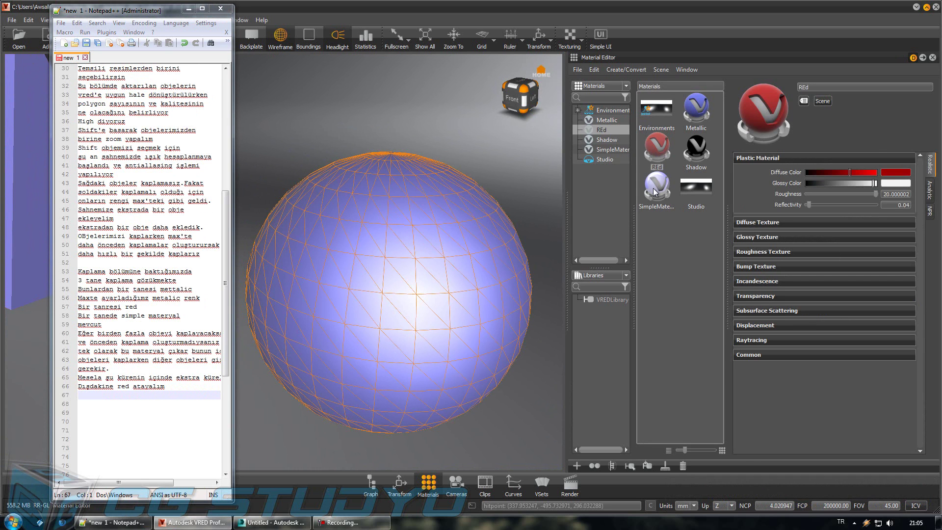
{"action": "left_click", "coordinate": [586, 234]}
{"action": "left_click", "coordinate": [662, 146]}
{"action": "left_click_drag", "start_coordinate": [658, 146], "coordinate": [439, 246]}
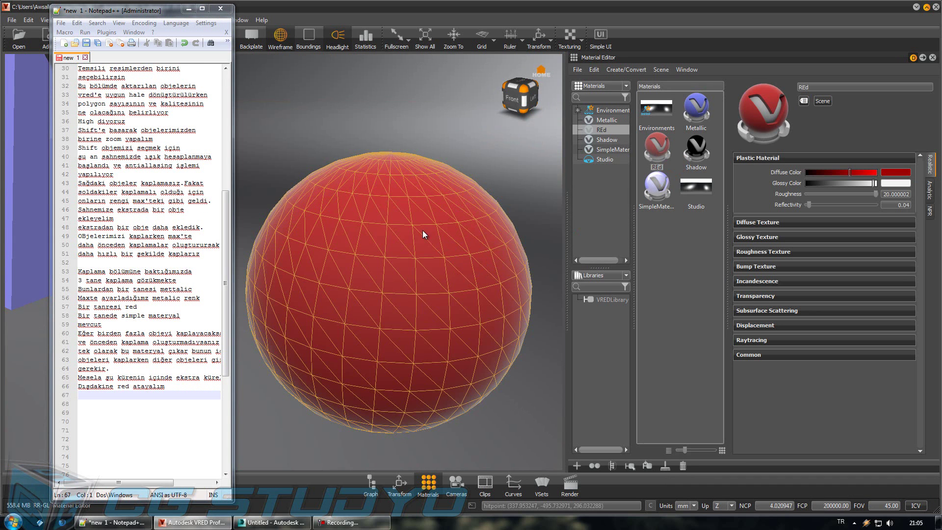
Step: Note 'Daha sonra h ile gizleyelim' and hide the red outer sphere with Ctrl+H
{"action": "type", "text": "Daha sonra c"}
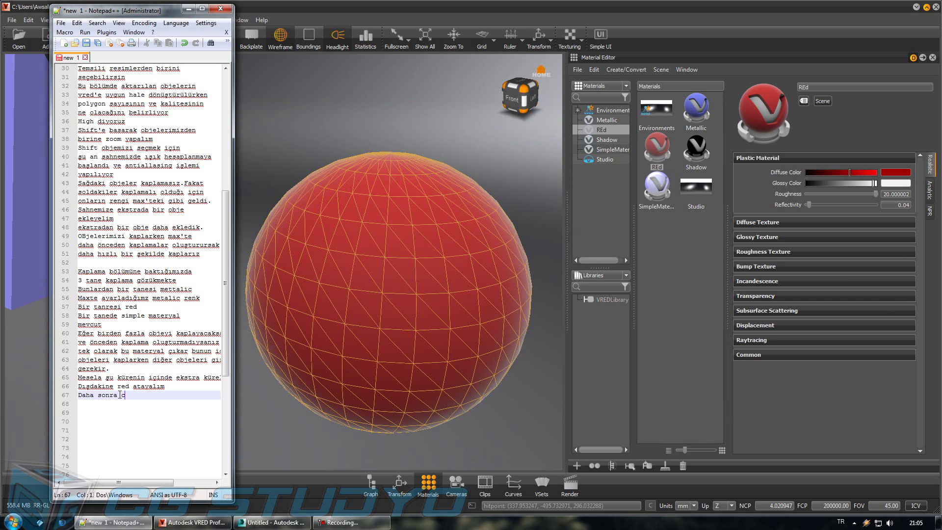
{"action": "type", "text": "h i"}
{"action": "type", "text": "le"}
{"action": "type", "text": " gizleyeli"}
{"action": "type", "text": "m"}
{"action": "key", "text": "Return"}
{"action": "middle_click_drag", "start_coordinate": [414, 365], "coordinate": [408, 379]}
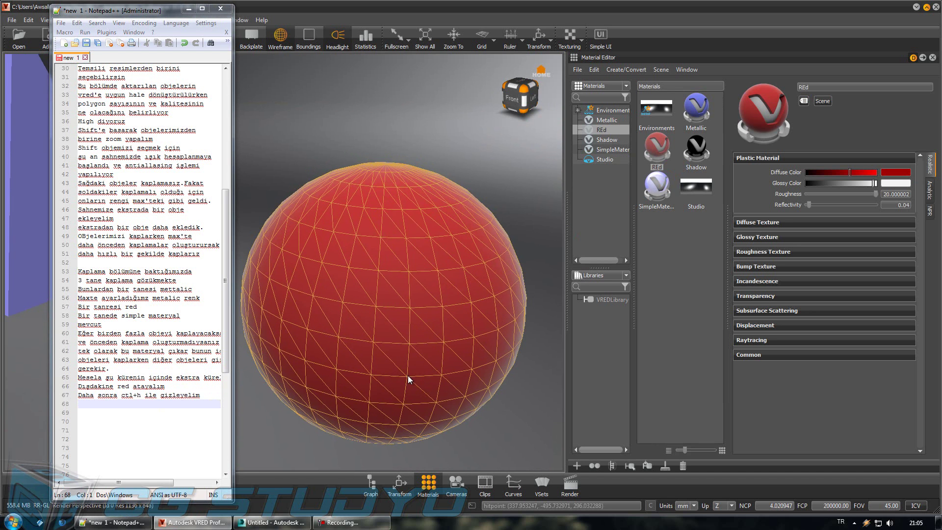
{"action": "key", "text": "ctrl+h"}
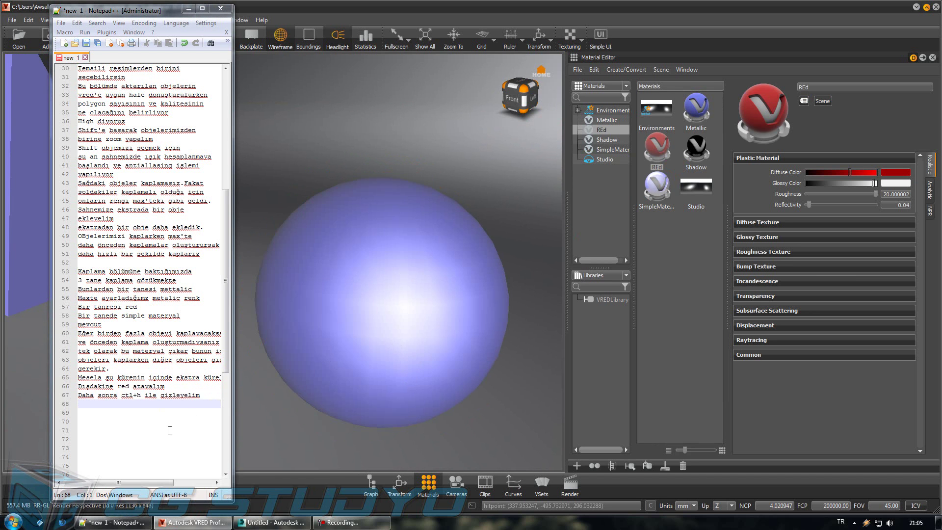
Step: Apply the Metallic material to the next nested sphere and note it in Notepad++
{"action": "left_click", "coordinate": [160, 412]}
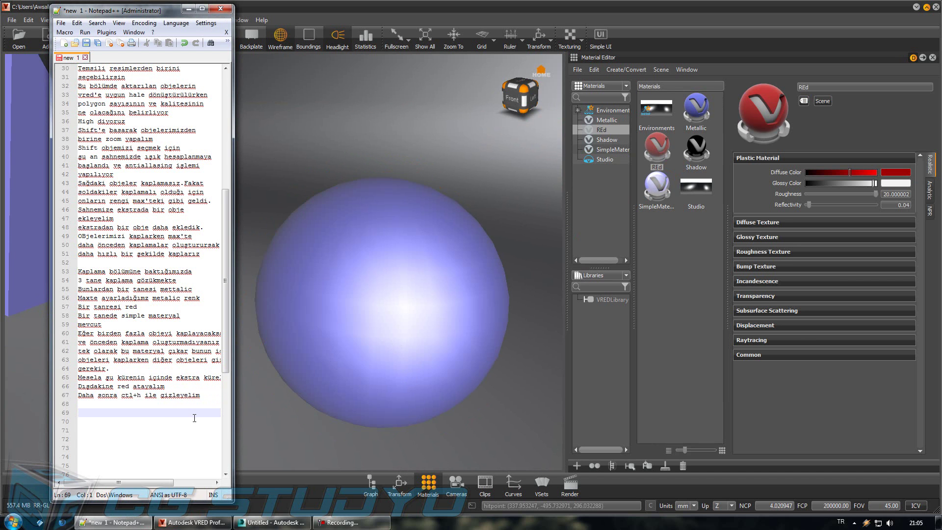
{"action": "type", "text": "bunada mettalic materyal atayalım"}
{"action": "key", "text": "Return"}
{"action": "left_click_drag", "start_coordinate": [696, 107], "coordinate": [388, 295]}
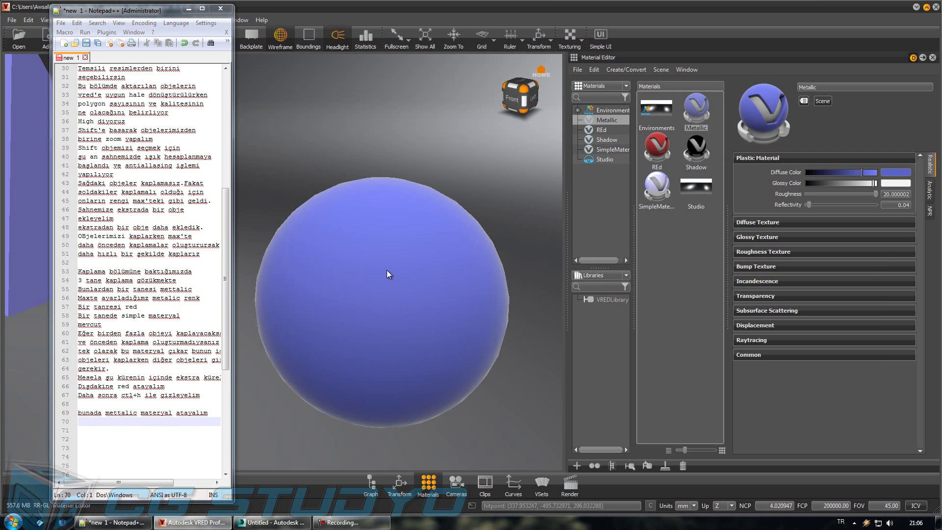
{"action": "left_click", "coordinate": [404, 293], "text": "shift"}
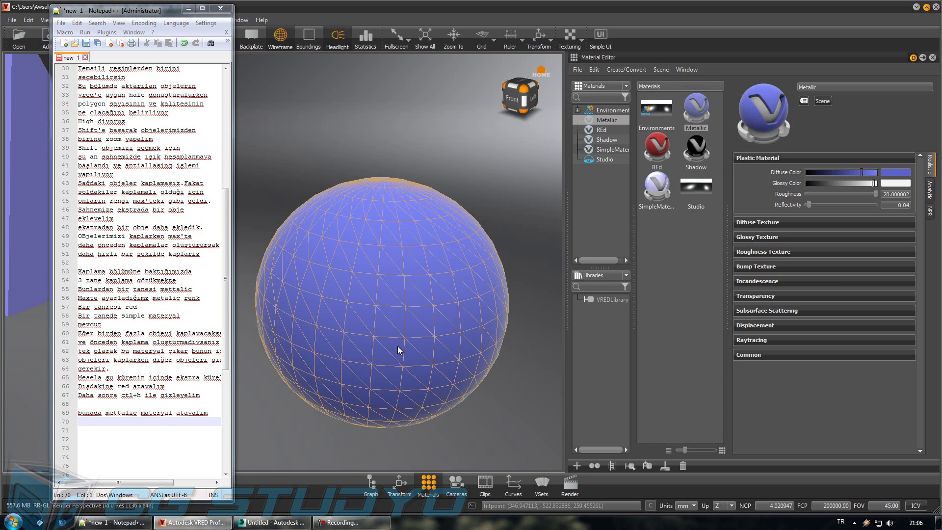
{"action": "left_click", "coordinate": [148, 426]}
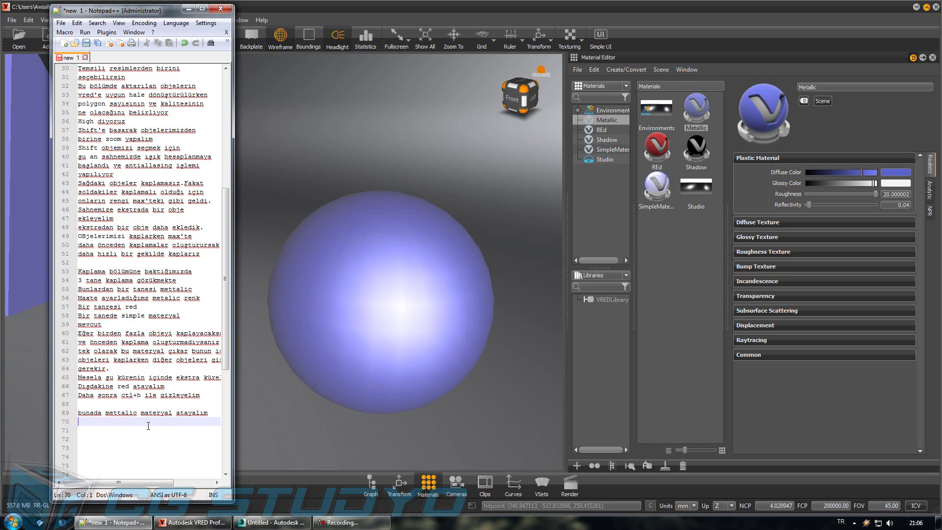
{"action": "type", "text": "metallicde atandı"}
{"action": "key", "text": "Return"}
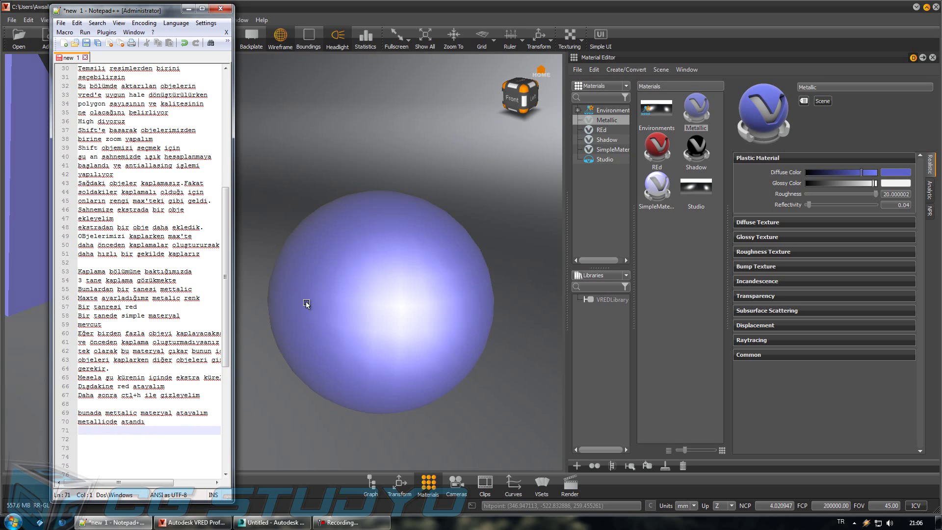
Step: Hide that sphere with Ctrl+H and give the smaller inner sphere REd
{"action": "left_click", "coordinate": [345, 288]}
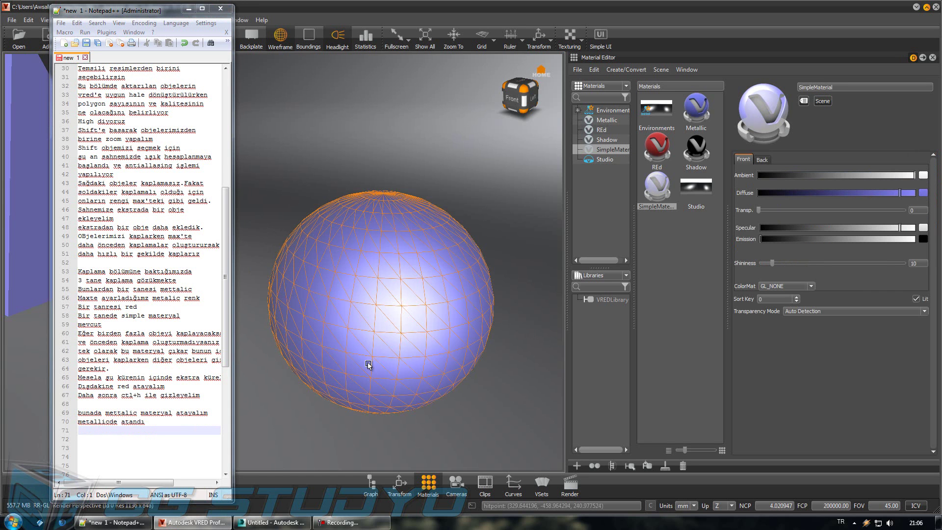
{"action": "key", "text": "ctrl+h"}
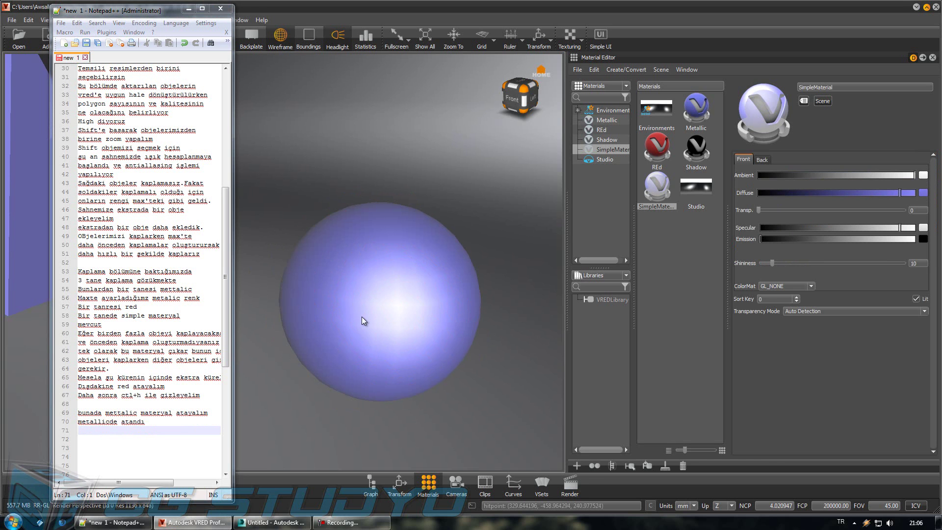
{"action": "left_click", "coordinate": [361, 316]}
{"action": "left_click_drag", "start_coordinate": [667, 157], "coordinate": [364, 289]}
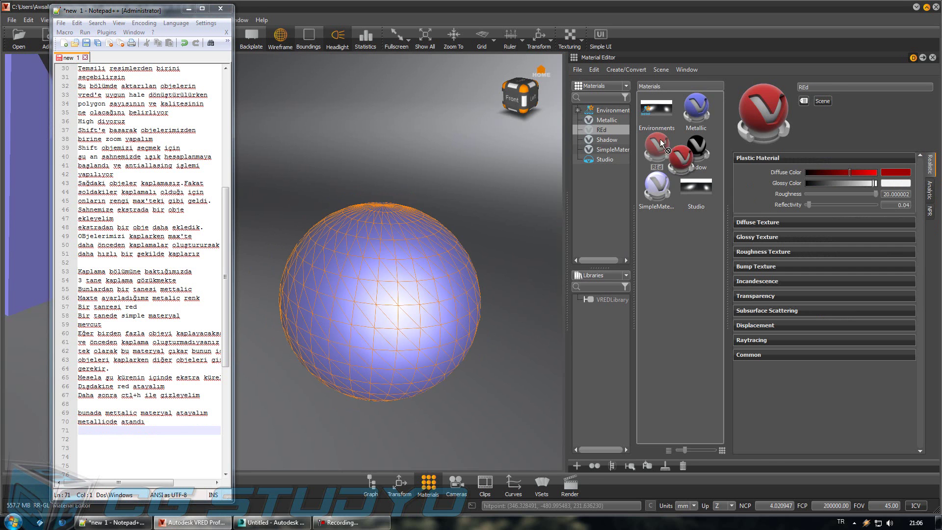
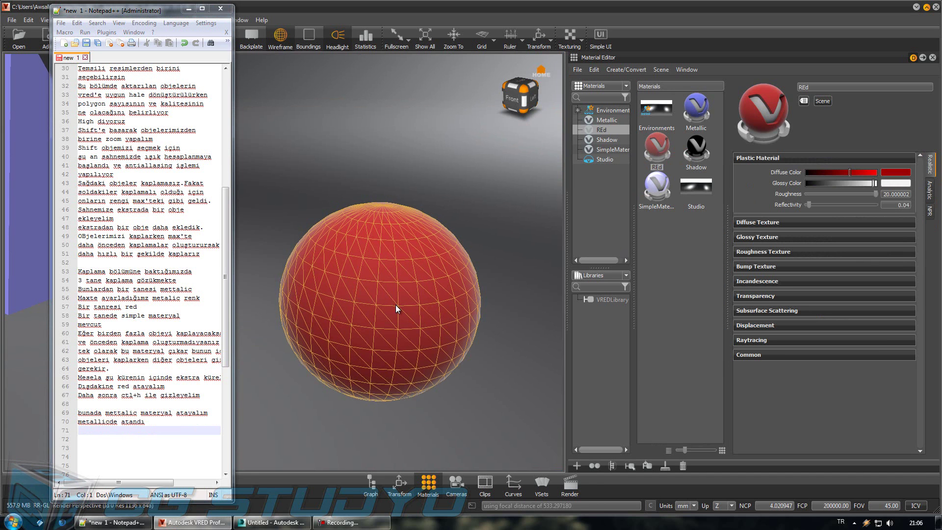
Step: Hide the red sphere with Ctrl+H and note that all materials are assigned, to bring them back
{"action": "key", "text": "ctrl+h"}
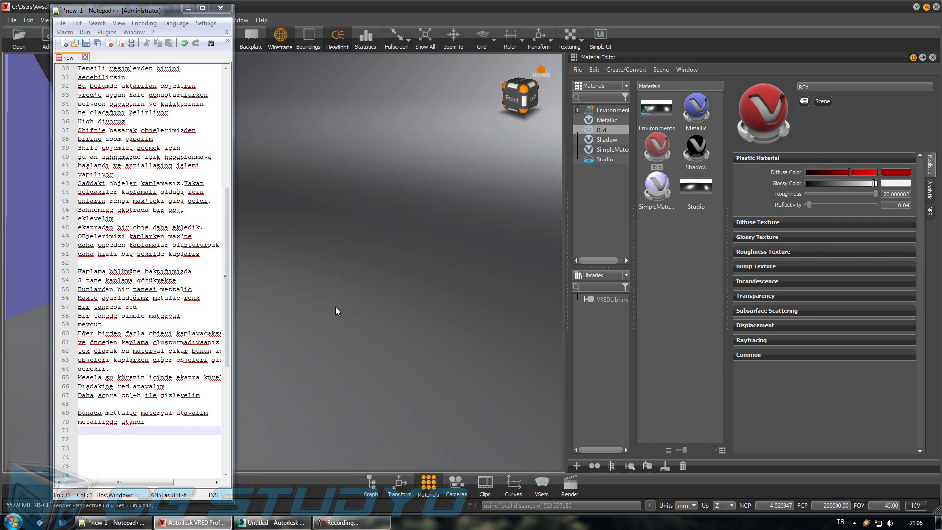
{"action": "left_click", "coordinate": [134, 428]}
{"action": "type", "text": "Hepsine materyalatandı"}
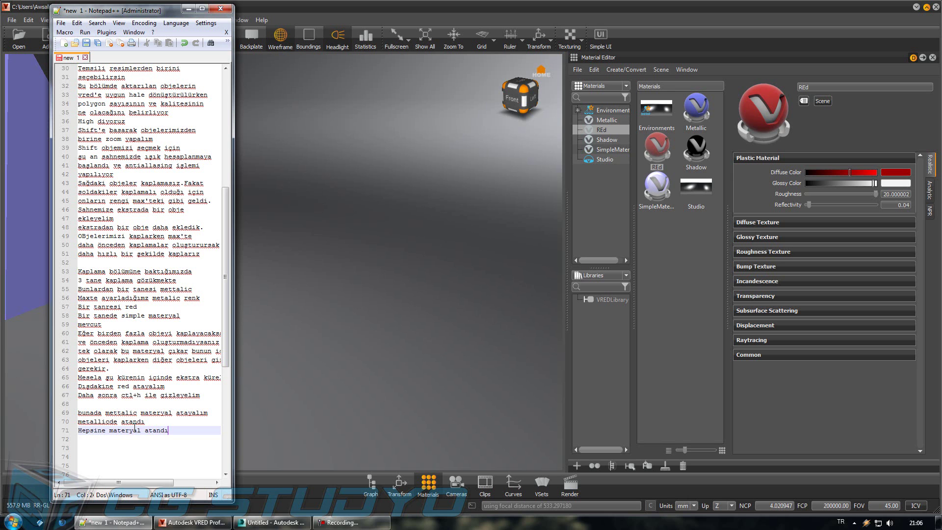
{"action": "type", "text": "imdi bun"}
{"action": "type", "text": "ları"}
{"action": "key", "text": "Return"}
{"action": "type", "text": "geri getirmek için"}
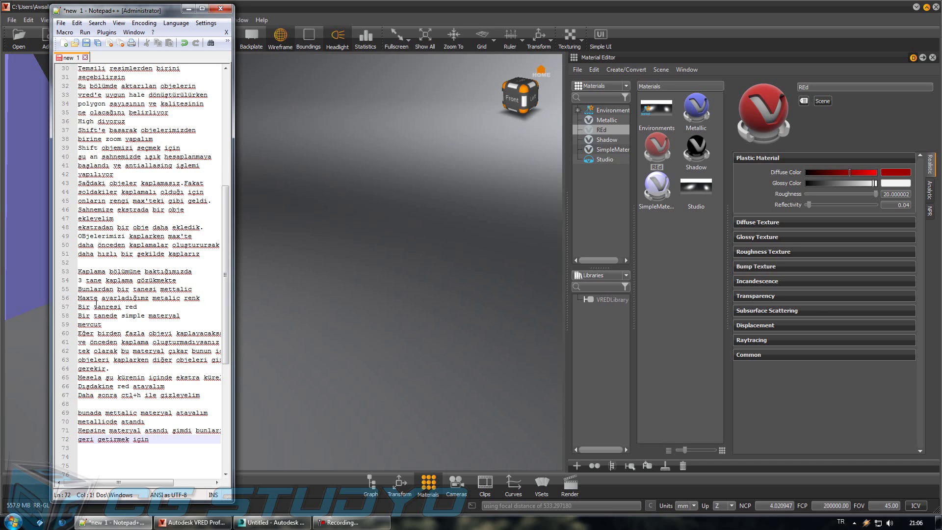
Step: Show a widened Graph scene panel with the RootNode - Test.FBX node collapsed
{"action": "left_click_drag", "start_coordinate": [153, 10], "coordinate": [780, 35]}
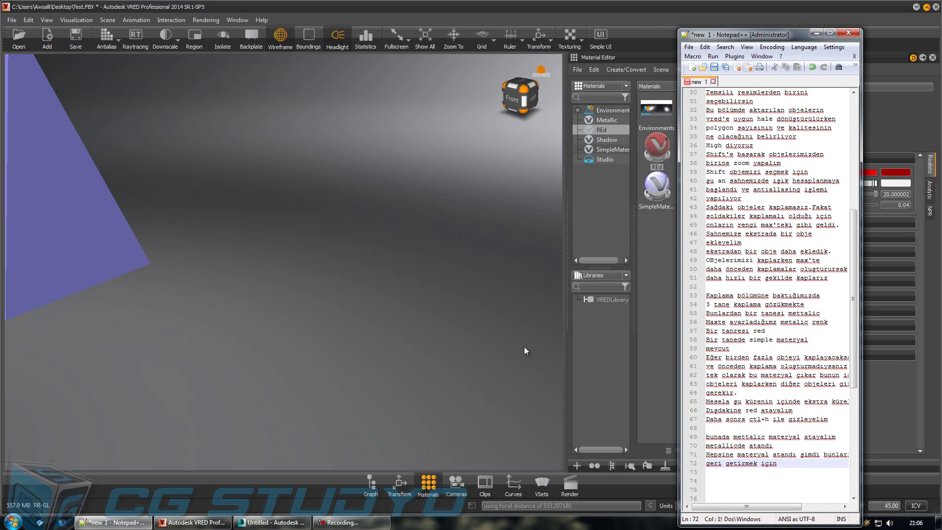
{"action": "left_click", "coordinate": [370, 484]}
{"action": "left_click_drag", "start_coordinate": [110, 191], "coordinate": [231, 200]}
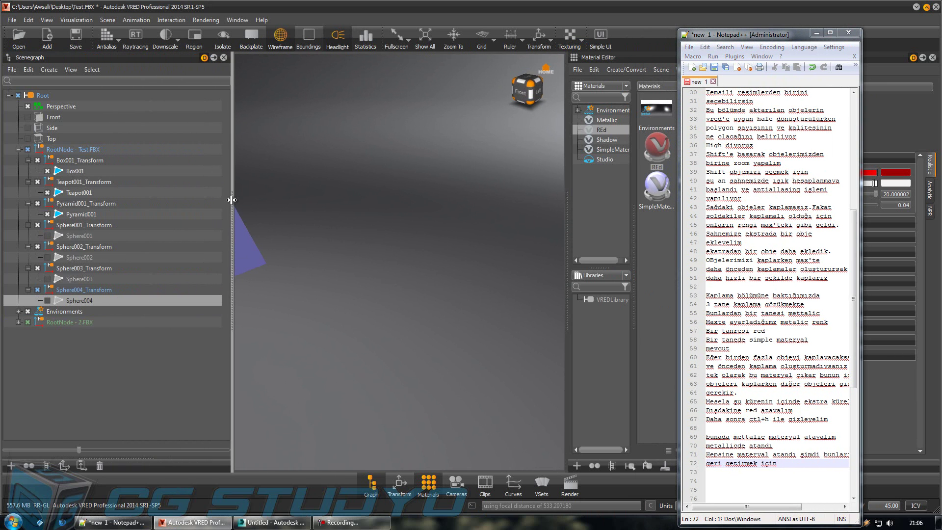
{"action": "left_click", "coordinate": [18, 150]}
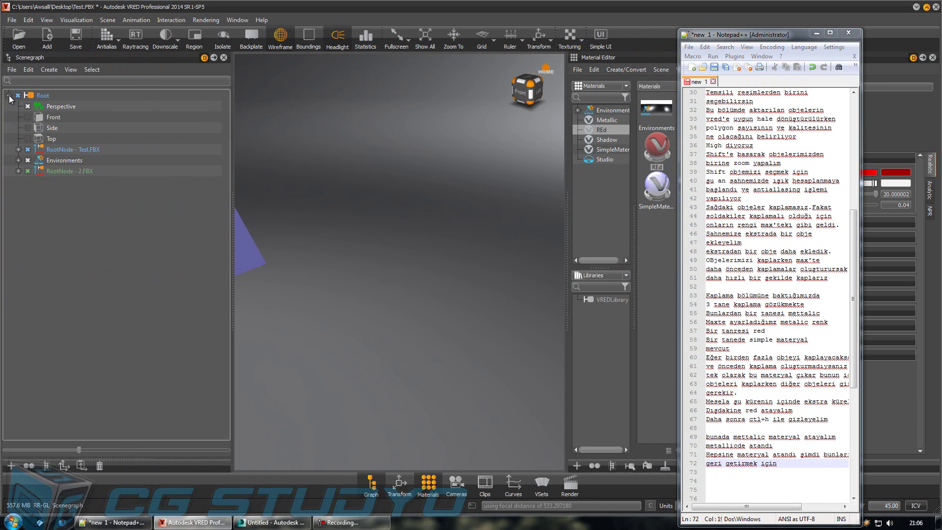
Step: Note that the Graph menu lists the objects in the scene
{"action": "left_click", "coordinate": [719, 478]}
{"action": "type", "text": "Graph men"}
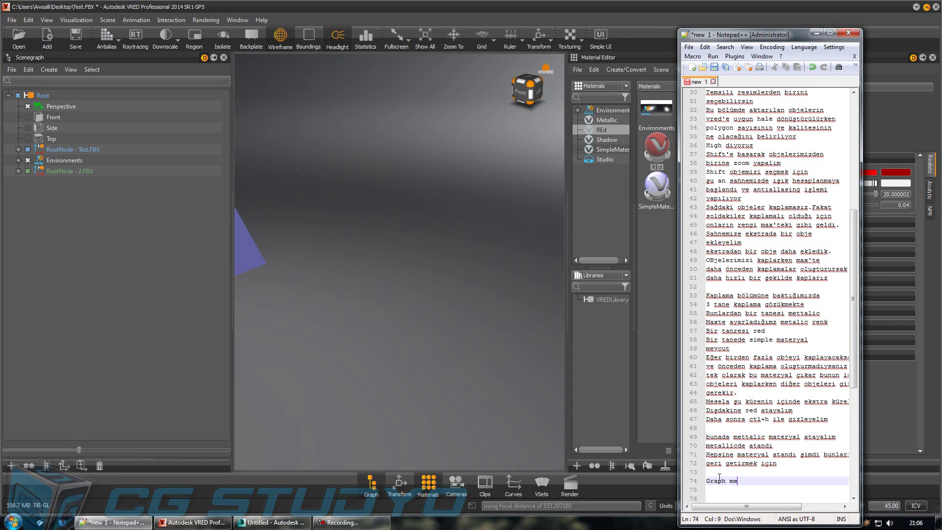
{"action": "type", "text": "üsü açılır"}
{"action": "key", "text": "Return"}
{"action": "type", "text": "B"}
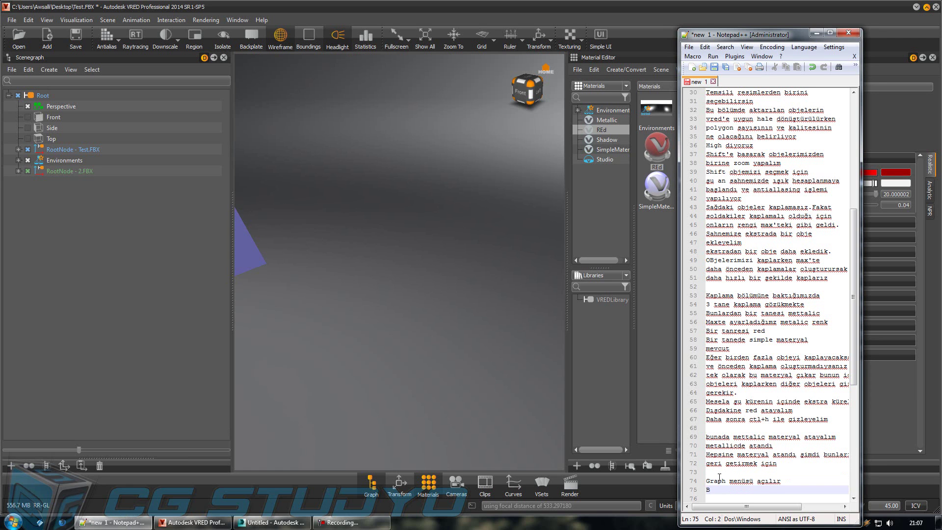
{"action": "type", "text": "u menü bize sahnem"}
{"action": "type", "text": "izdeki"}
{"action": "key", "text": "Return"}
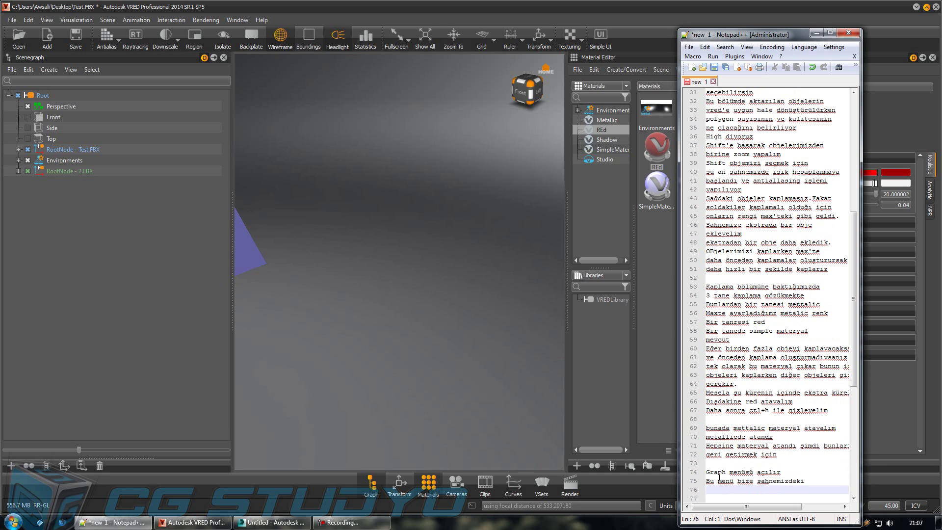
{"action": "type", "text": "objele"}
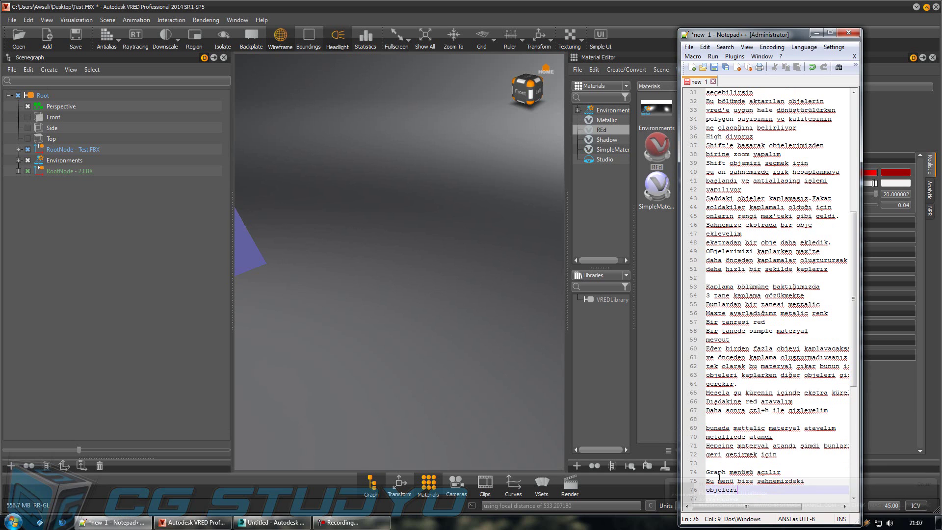
{"action": "type", "text": "ri"}
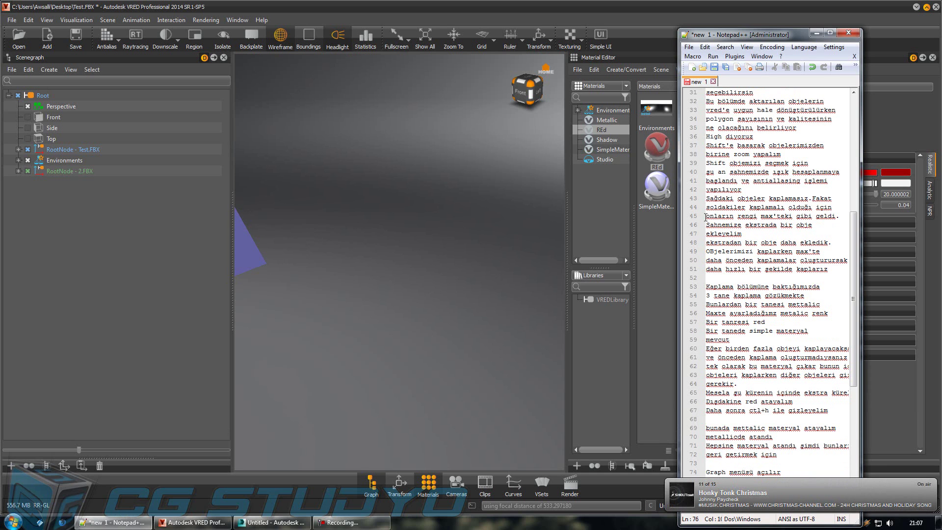
Step: Add note lines saying it also shows materials and is used to restore things
{"action": "left_click_drag", "start_coordinate": [753, 36], "coordinate": [594, 33]}
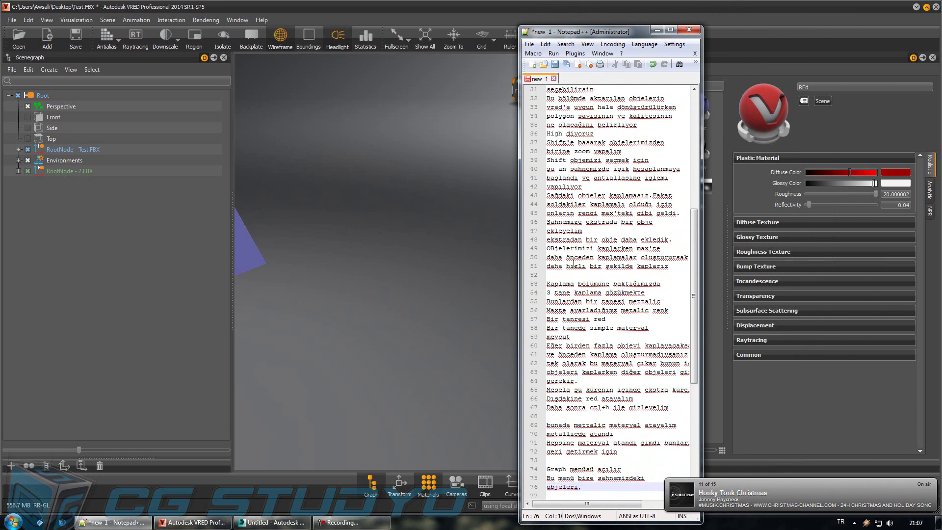
{"action": "type", "text": "aplamaları felan gösterir"}
{"action": "key", "text": "Return"}
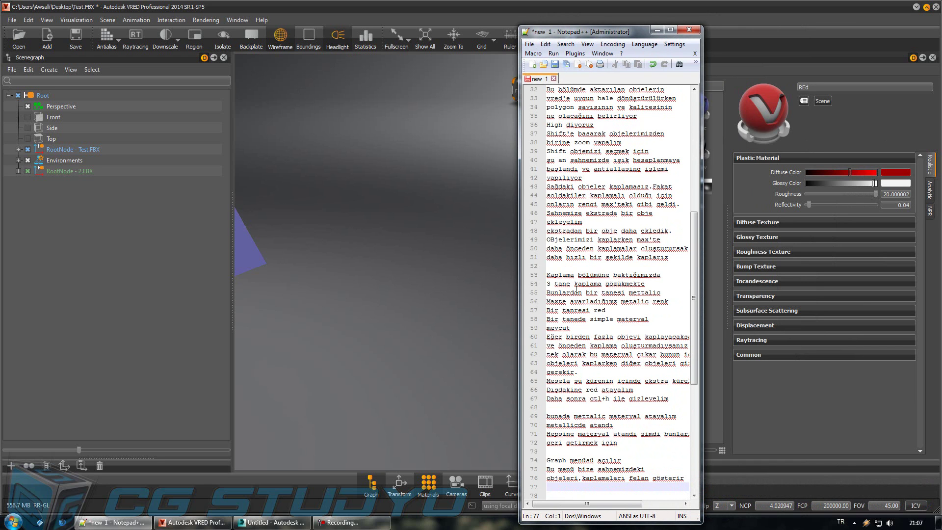
{"action": "type", "text": "eski ha"}
{"action": "type", "text": "line getirmek için"}
{"action": "key", "text": "Return"}
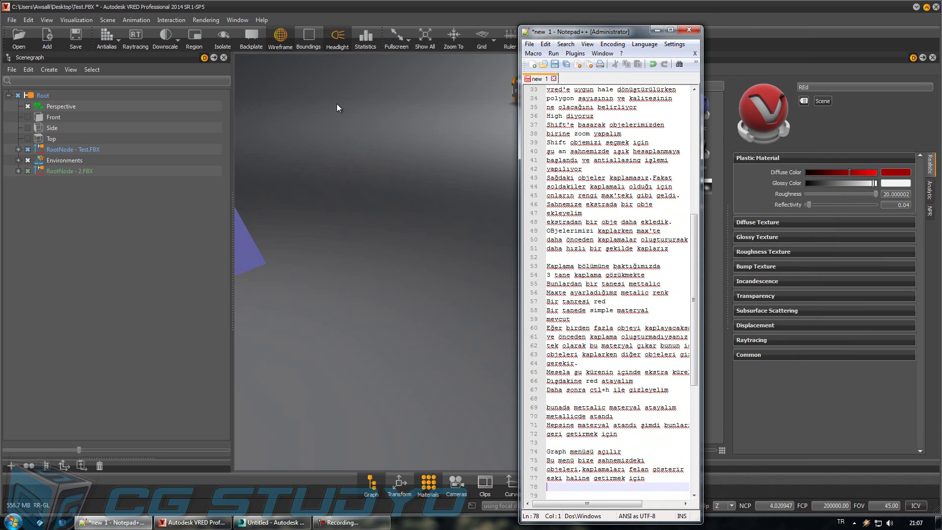
Step: Show All under Test.FBX so the sphere and ring reappear, then zoom out and orbit
{"action": "right_click", "coordinate": [61, 146]}
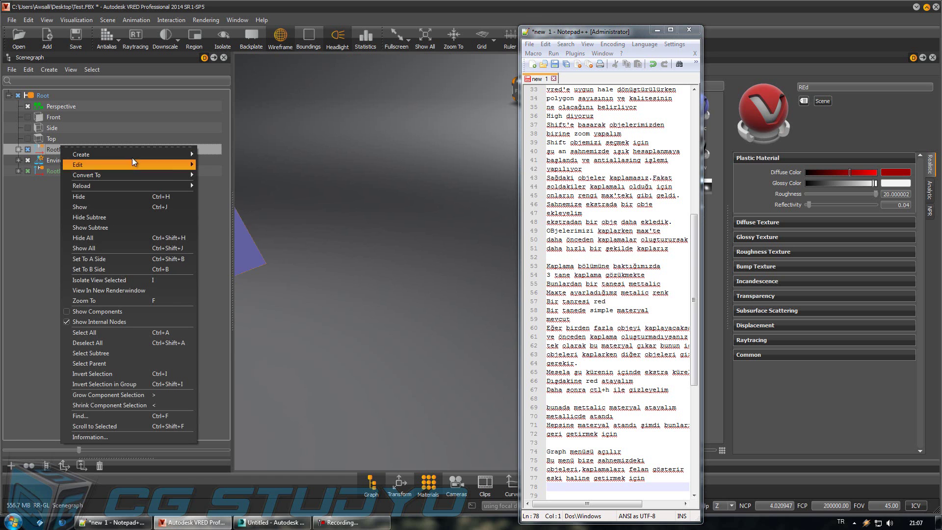
{"action": "left_click", "coordinate": [128, 248]}
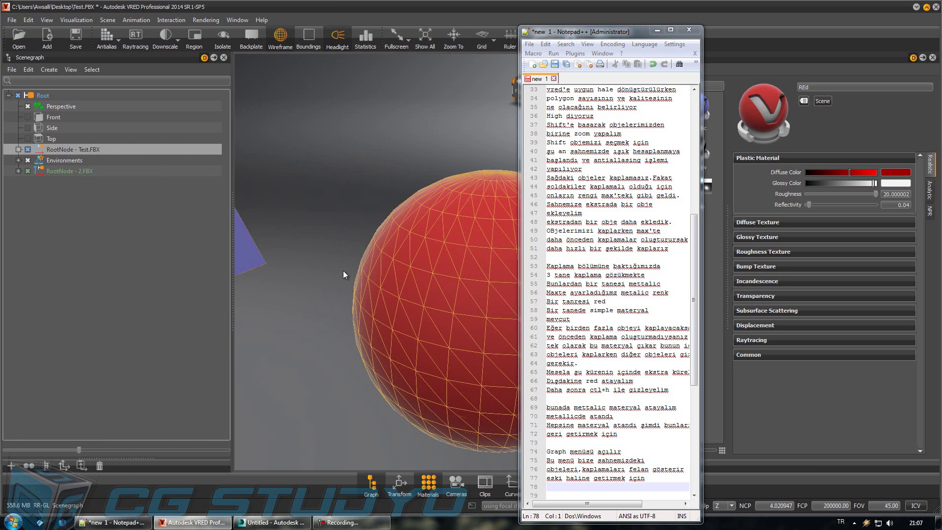
{"action": "scroll", "coordinate": [352, 303], "scroll_direction": "down", "scroll_amount": 5}
{"action": "mouse_move", "coordinate": [361, 318]}
{"action": "left_mouse_down"}
{"action": "mouse_move", "coordinate": [430, 312]}
{"action": "mouse_move", "coordinate": [367, 342]}
{"action": "left_mouse_up"}
Step: Add the note line 'Objelermiz geri geldi'
{"action": "left_click", "coordinate": [542, 488]}
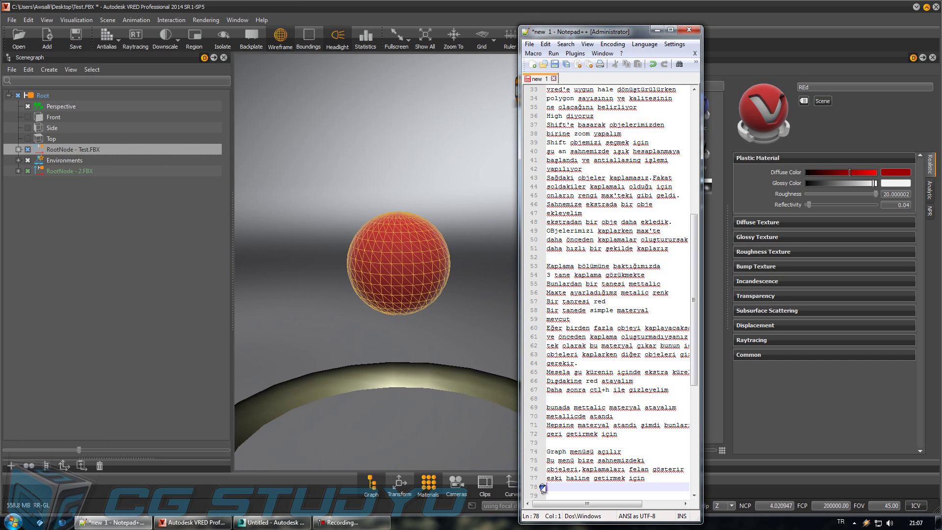
{"action": "key", "text": "Return"}
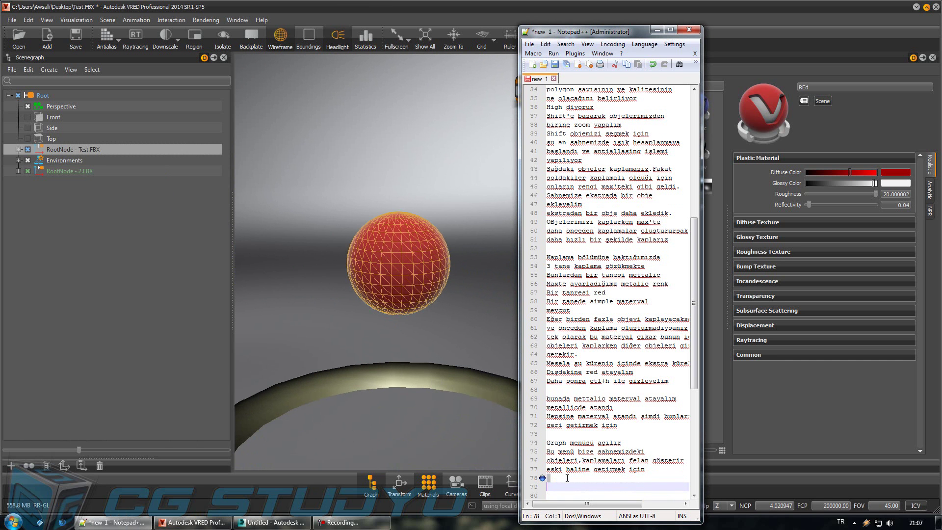
{"action": "left_click", "coordinate": [567, 478]}
{"action": "type", "text": "Objelermiz geri geldi"}
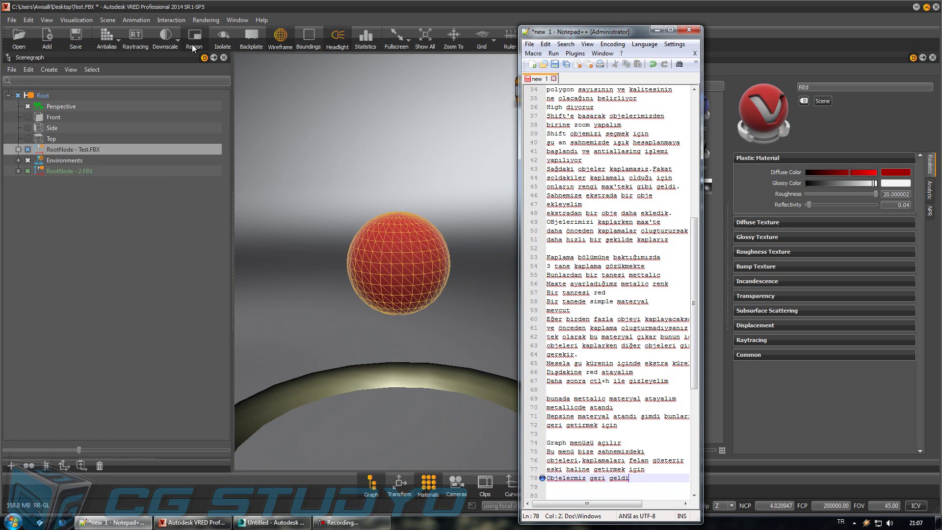
Step: Close the scene graph, zoom out on the objects and turn on raytracing
{"action": "left_click", "coordinate": [222, 58]}
{"action": "mouse_move", "coordinate": [249, 302]}
{"action": "left_mouse_down"}
{"action": "mouse_move", "coordinate": [251, 378]}
{"action": "mouse_move", "coordinate": [419, 362]}
{"action": "mouse_move", "coordinate": [317, 367]}
{"action": "mouse_move", "coordinate": [221, 307]}
{"action": "left_mouse_up"}
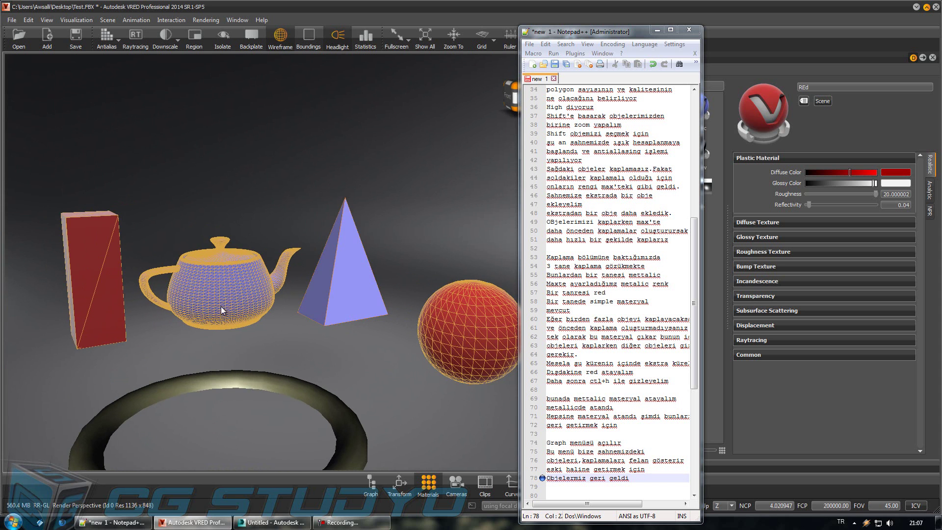
{"action": "left_click", "coordinate": [136, 37]}
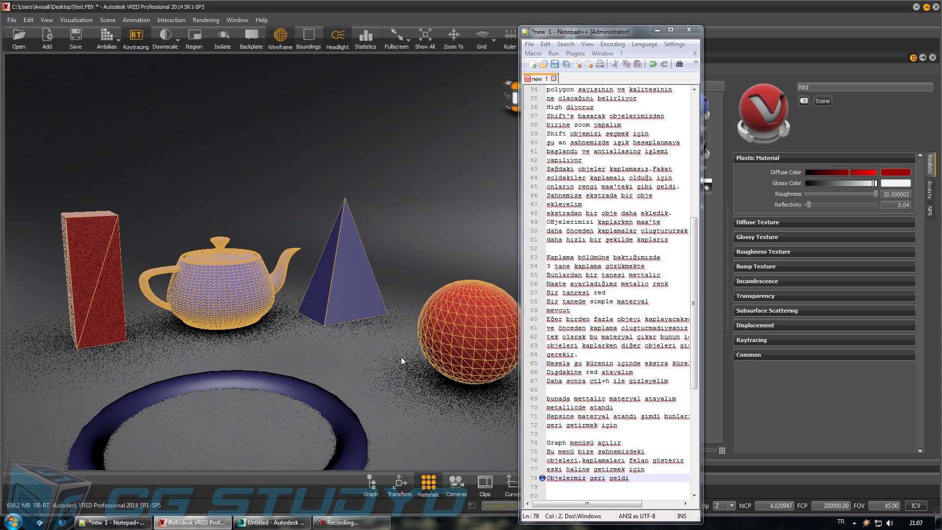
{"action": "left_click_drag", "start_coordinate": [694, 320], "coordinate": [695, 425]}
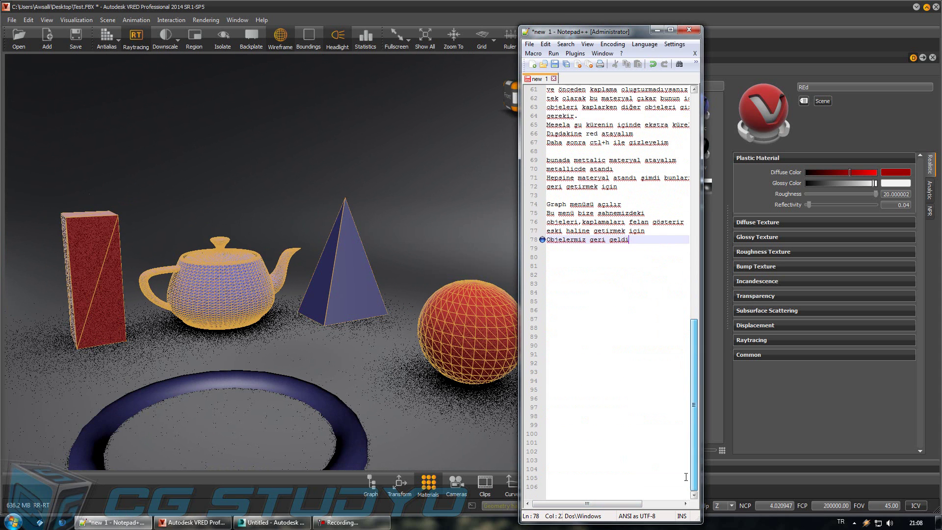
Step: Note that raytracing computes material reflections and should be enabled when texturing the scene
{"action": "left_click", "coordinate": [572, 257]}
{"action": "type", "text": "RAytracin"}
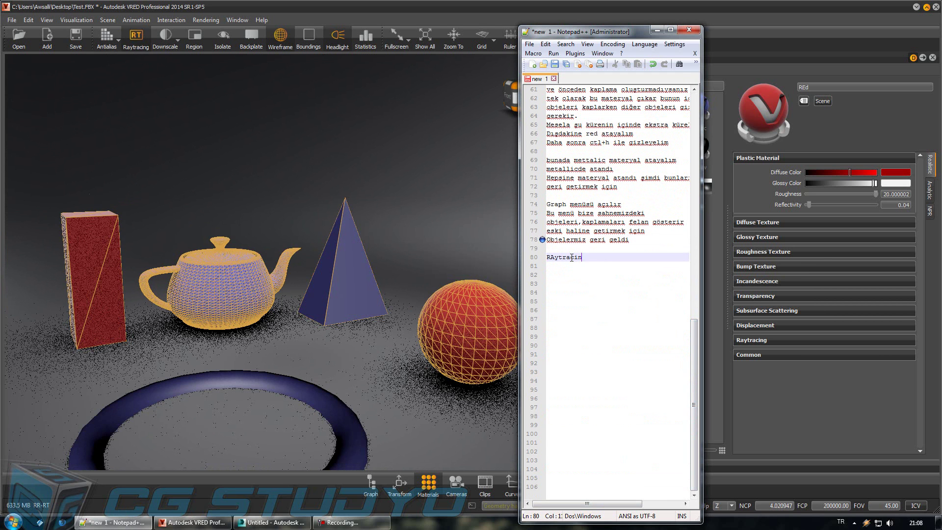
{"action": "type", "text": "g ışığın he"}
{"action": "type", "text": "saplanması"}
{"action": "key", "text": "Return"}
{"action": "type", "text": "demekti"}
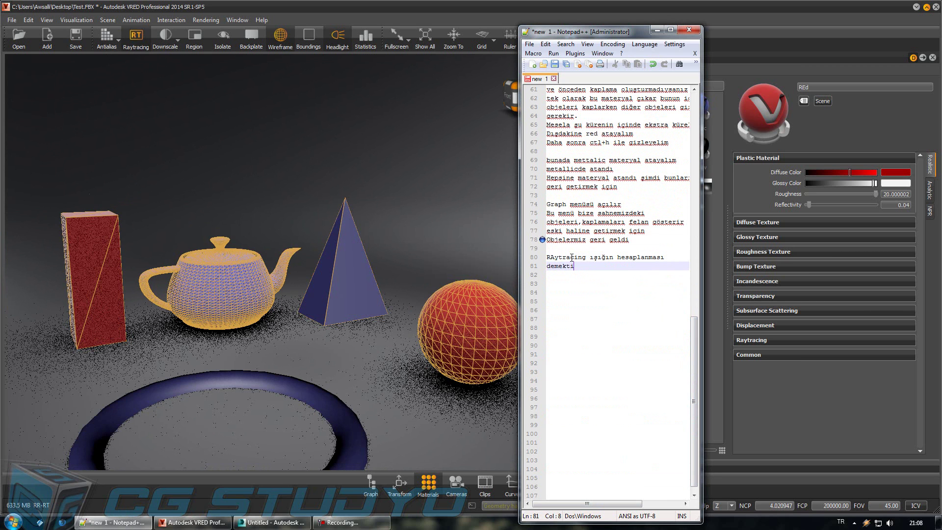
{"action": "type", "text": "r.Aynı anda"}
{"action": "key", "text": "BackSpace"}
{"action": "key", "text": "BackSpace"}
{"action": "key", "text": "BackSpace"}
{"action": "type", "text": "zamanda kaplamalardaki"}
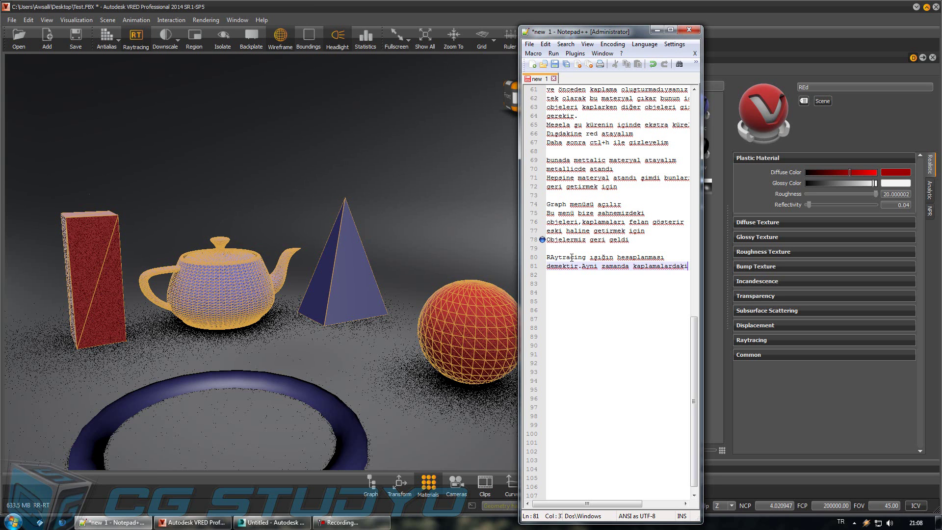
{"action": "key", "text": "Return"}
{"action": "type", "text": "yansımalarında hesaplanması demekt"}
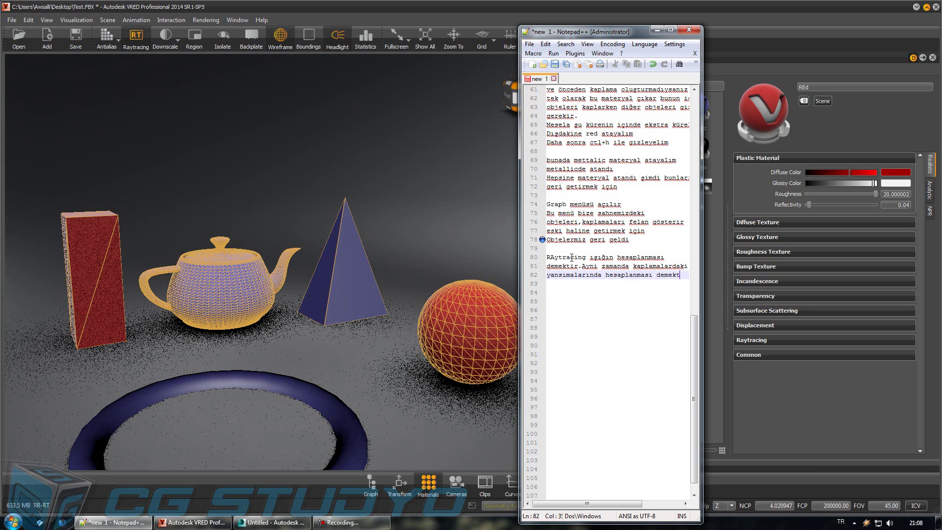
{"action": "type", "text": "ir"}
{"action": "key", "text": "Return"}
{"action": "type", "text": "sahnenizi kaplarken"}
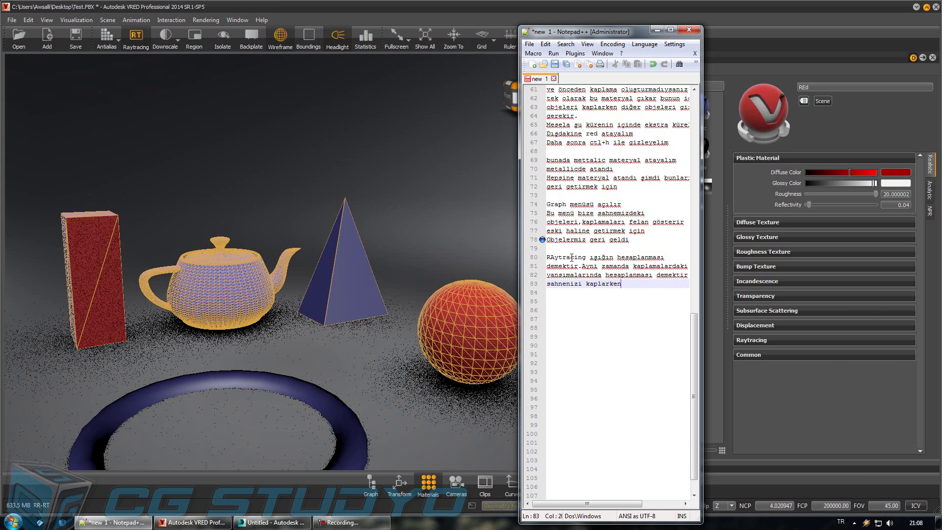
{"action": "type", "text": " bu özelliği"}
{"action": "key", "text": "Return"}
{"action": "type", "text": "aktif etmelisiniz"}
Step: Add a note that antialiasing removes noise and builds up the scene
{"action": "key", "text": "Return"}
{"action": "type", "text": "Antia"}
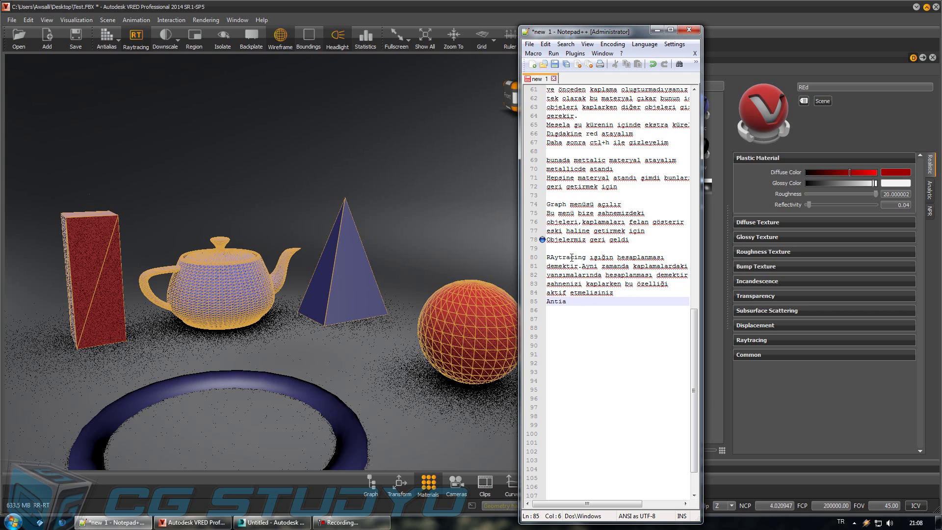
{"action": "type", "text": "lias ise noise"}
{"action": "type", "text": "ları gid"}
{"action": "type", "text": "erir"}
{"action": "key", "text": "Return"}
{"action": "type", "text": "ve sa"}
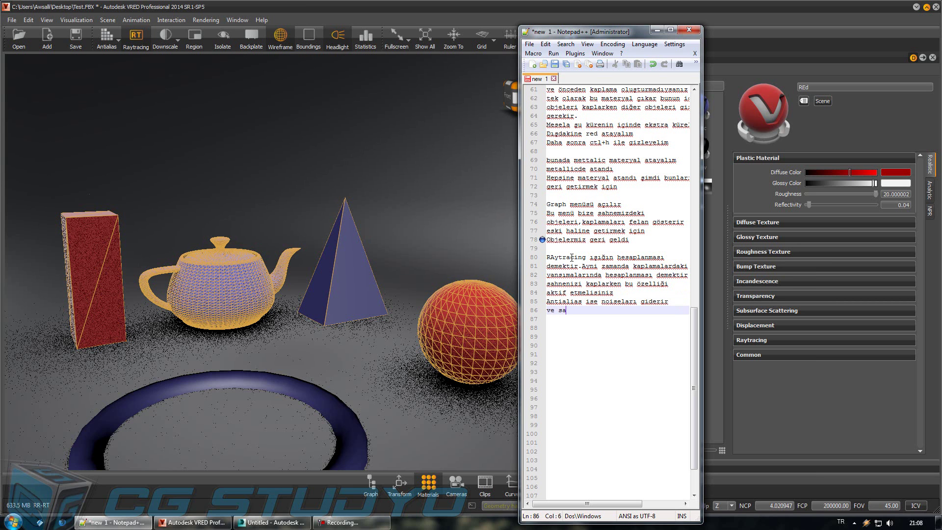
{"action": "type", "text": "hneyi ol"}
{"action": "type", "text": "uşturur"}
{"action": "key", "text": "Return"}
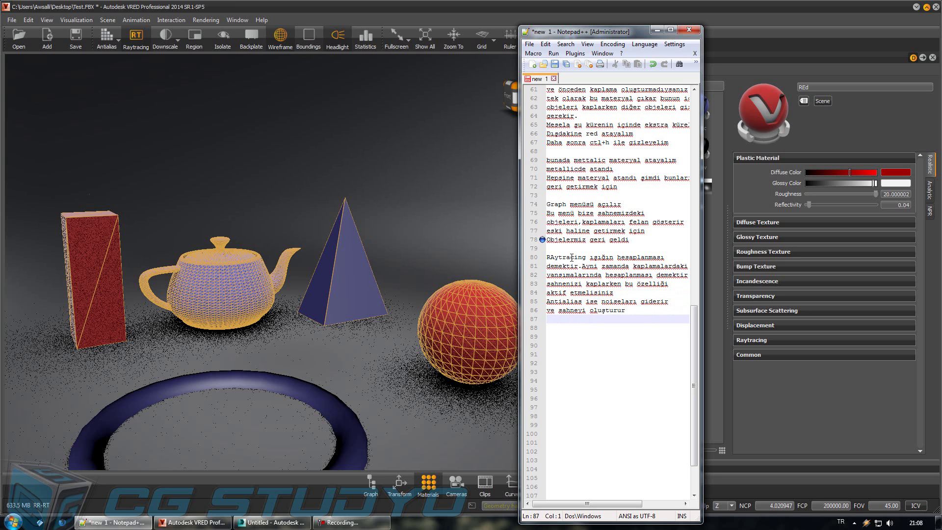
Step: Turn off the wireframe overlay, zoom closer to the sphere and teapot, and enable antialiasing
{"action": "left_click", "coordinate": [287, 38]}
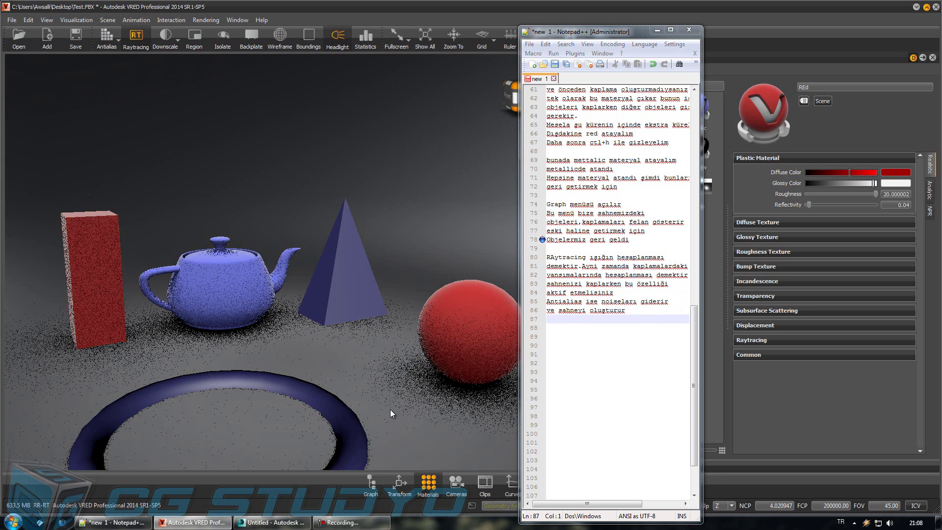
{"action": "scroll", "coordinate": [328, 322], "scroll_direction": "up", "scroll_amount": 3}
{"action": "scroll", "coordinate": [328, 322], "scroll_direction": "down", "scroll_amount": 4}
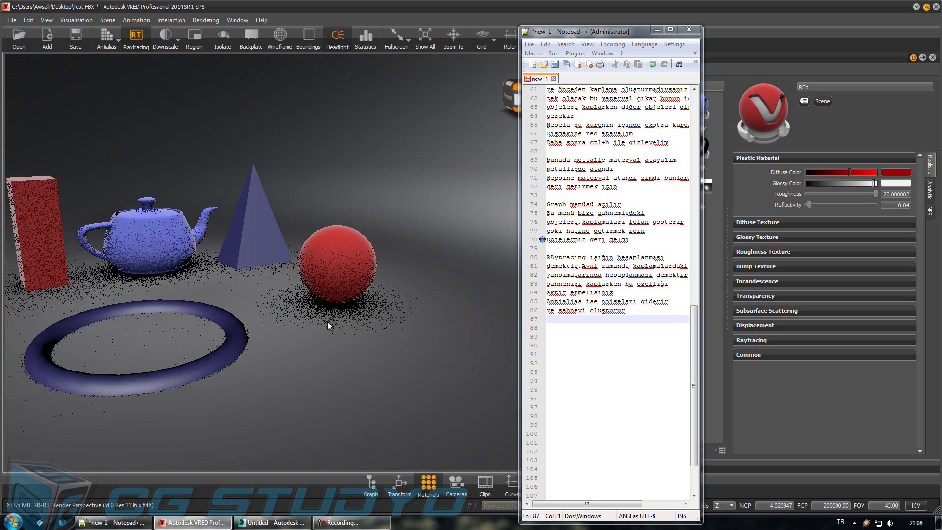
{"action": "scroll", "coordinate": [331, 351], "scroll_direction": "up", "scroll_amount": 4}
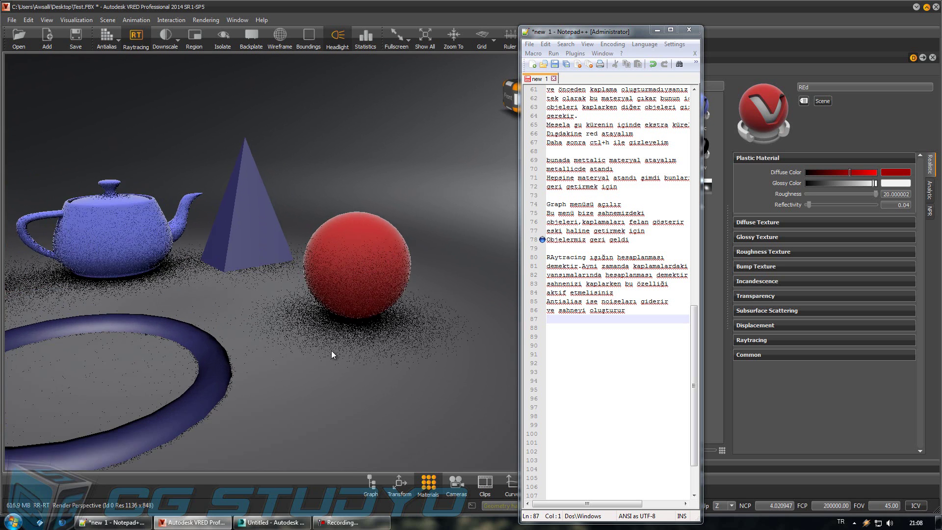
{"action": "mouse_move", "coordinate": [331, 351]}
{"action": "left_mouse_down"}
{"action": "mouse_move", "coordinate": [332, 384]}
{"action": "mouse_move", "coordinate": [341, 366]}
{"action": "left_mouse_up"}
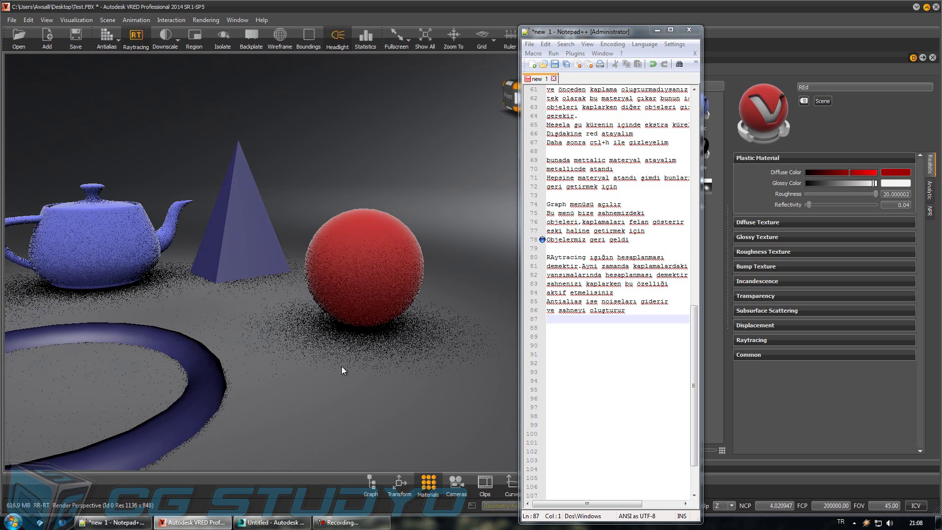
{"action": "left_click", "coordinate": [109, 38]}
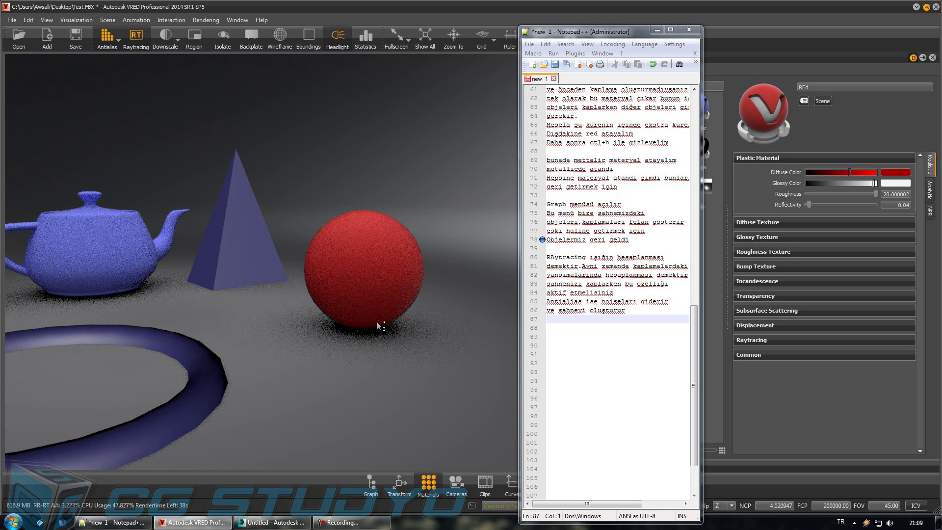
Step: Note 'Sahne oluşmaya başladı' and orbit the camera to a lower view of the objects
{"action": "left_click", "coordinate": [564, 329]}
{"action": "type", "text": "Sahne oluşmaya başladı."}
{"action": "key", "text": "Return"}
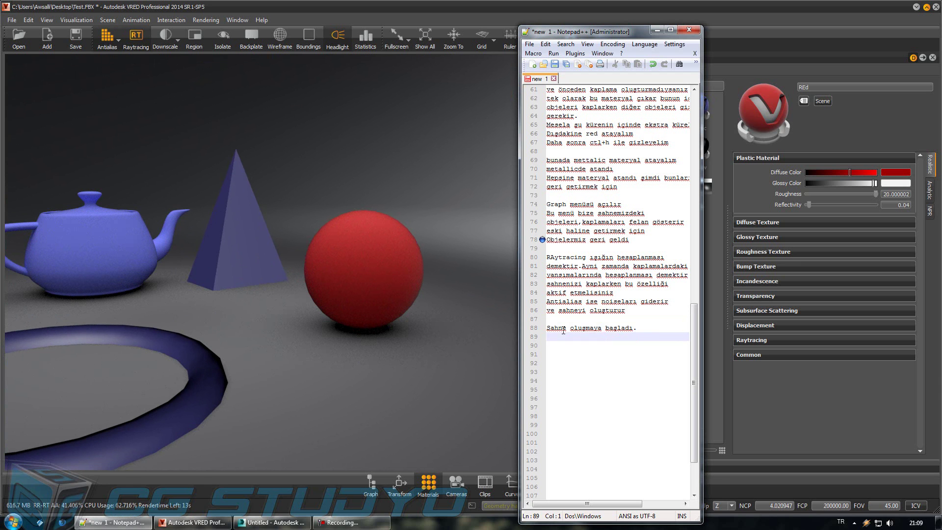
{"action": "left_click_drag", "start_coordinate": [442, 339], "coordinate": [2, 424]}
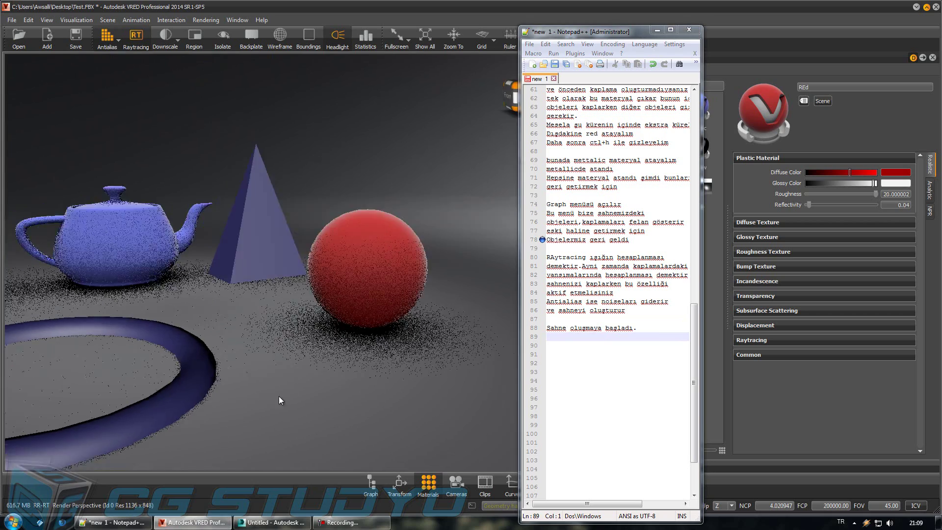
{"action": "left_click_drag", "start_coordinate": [371, 356], "coordinate": [399, 337]}
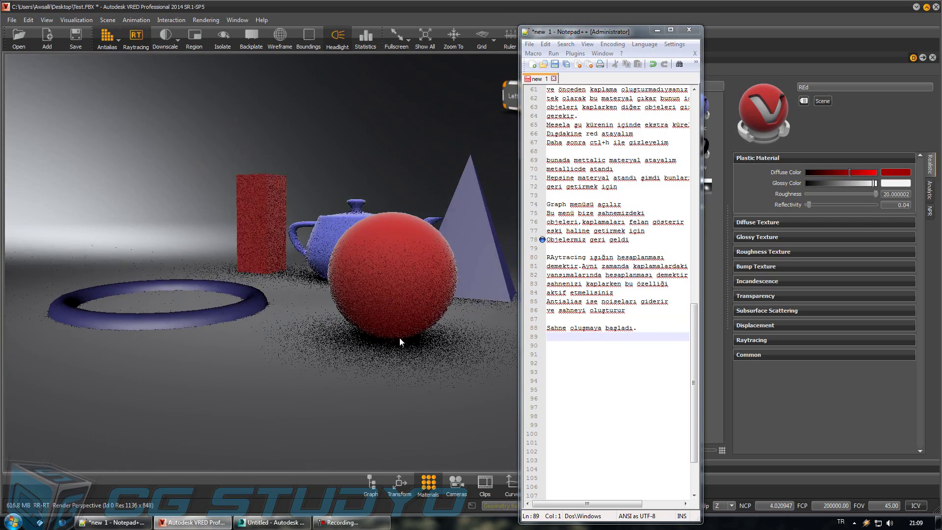
{"action": "mouse_move", "coordinate": [214, 315]}
{"action": "left_mouse_down"}
{"action": "mouse_move", "coordinate": [203, 440]}
{"action": "mouse_move", "coordinate": [267, 426]}
{"action": "mouse_move", "coordinate": [269, 335]}
{"action": "mouse_move", "coordinate": [334, 350]}
{"action": "mouse_move", "coordinate": [137, 349]}
{"action": "mouse_move", "coordinate": [357, 404]}
{"action": "mouse_move", "coordinate": [196, 389]}
{"action": "mouse_move", "coordinate": [173, 395]}
{"action": "left_mouse_up"}
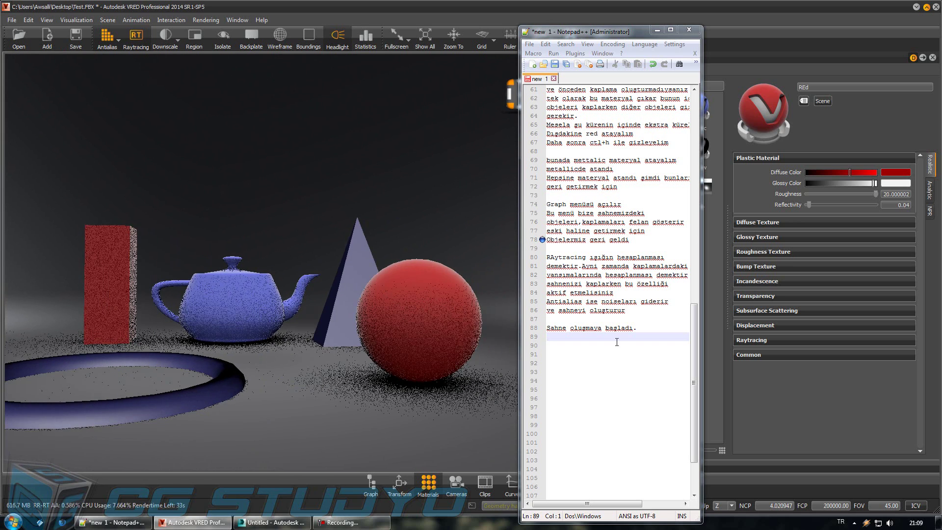
Step: Write 'Işıklar konusunda detaylı göstereceğim ama şimdiden ufak gireyim' on lines 90-91
{"action": "left_click", "coordinate": [601, 342]}
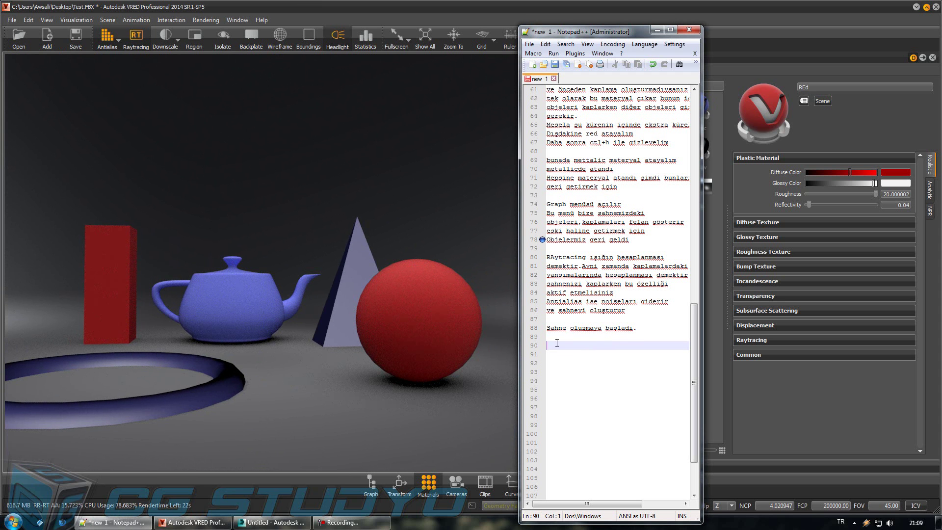
{"action": "type", "text": "Işıkl"}
{"action": "type", "text": "ar konusun"}
{"action": "type", "text": "da g"}
{"action": "type", "text": "östereceğim"}
{"action": "key", "text": "Return"}
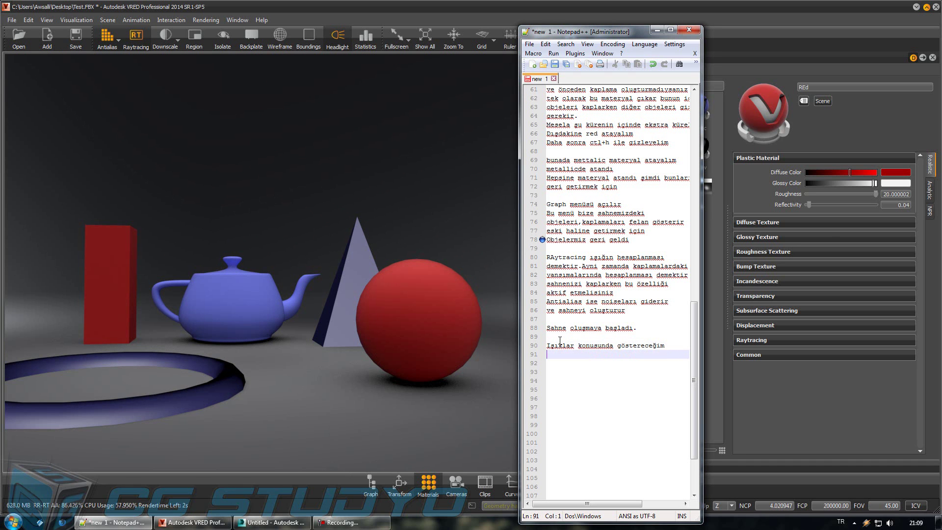
{"action": "type", "text": "bir"}
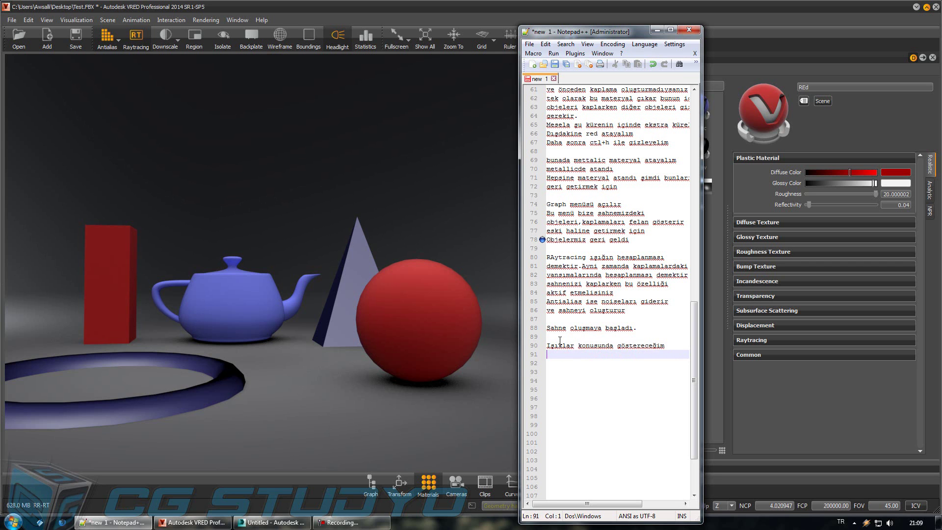
{"action": "key", "text": "BackSpace"}
{"action": "key", "text": "BackSpace"}
{"action": "key", "text": "BackSpace"}
{"action": "key", "text": "BackSpace"}
{"action": "key", "text": "BackSpace"}
{"action": "key", "text": "BackSpace"}
{"action": "key", "text": "BackSpace"}
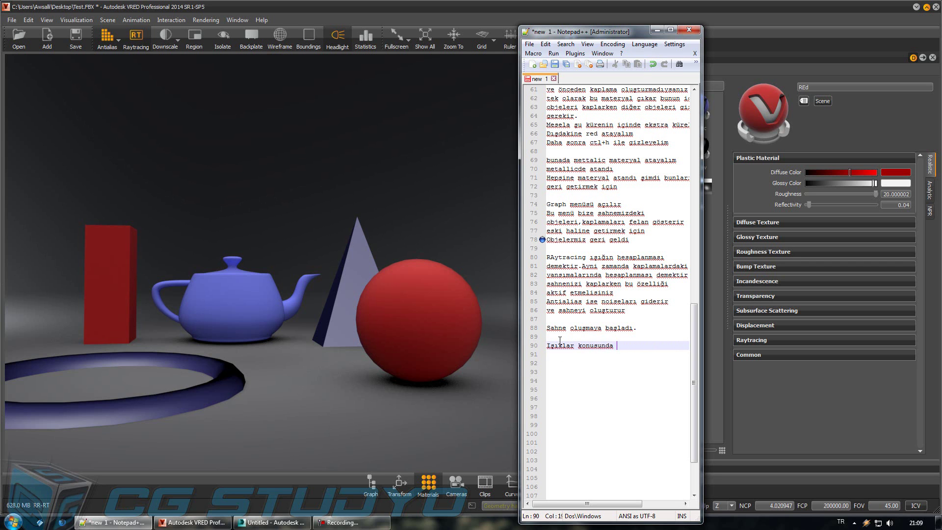
{"action": "type", "text": "detaylı göstereceğim"}
{"action": "key", "text": "Return"}
{"action": "type", "text": "a"}
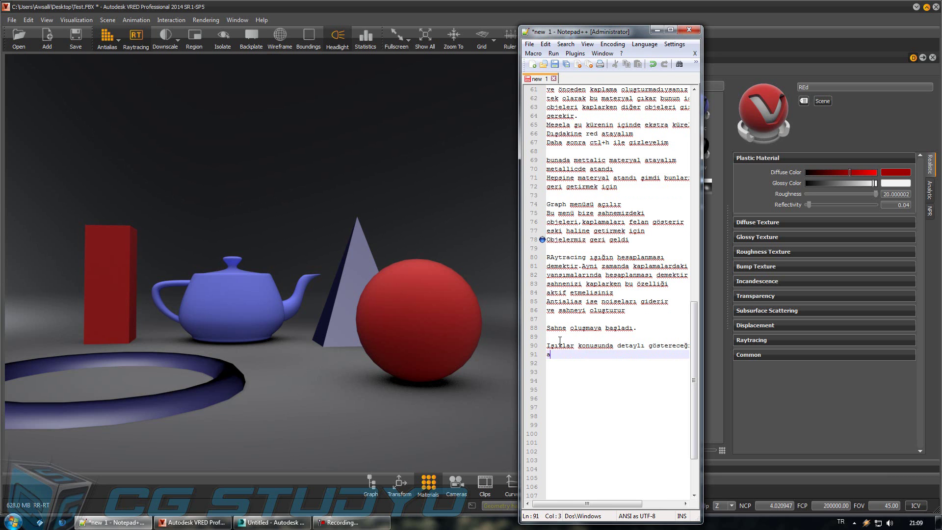
{"action": "type", "text": "ma şimdiden uf"}
{"action": "type", "text": "ak gireyim"}
{"action": "key", "text": "Return"}
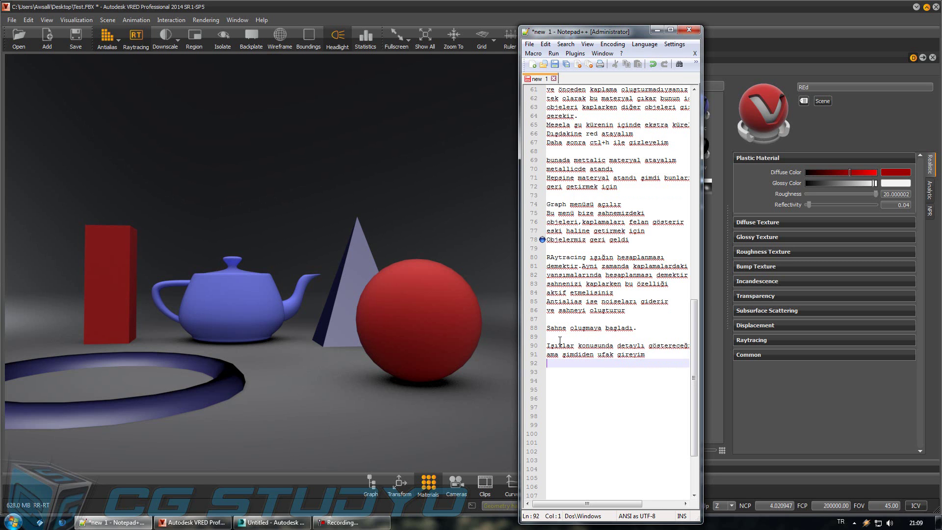
Step: Turn off the headlight, reveal the Materials list, and note that the headlight lights the scene from above
{"action": "left_click", "coordinate": [329, 45]}
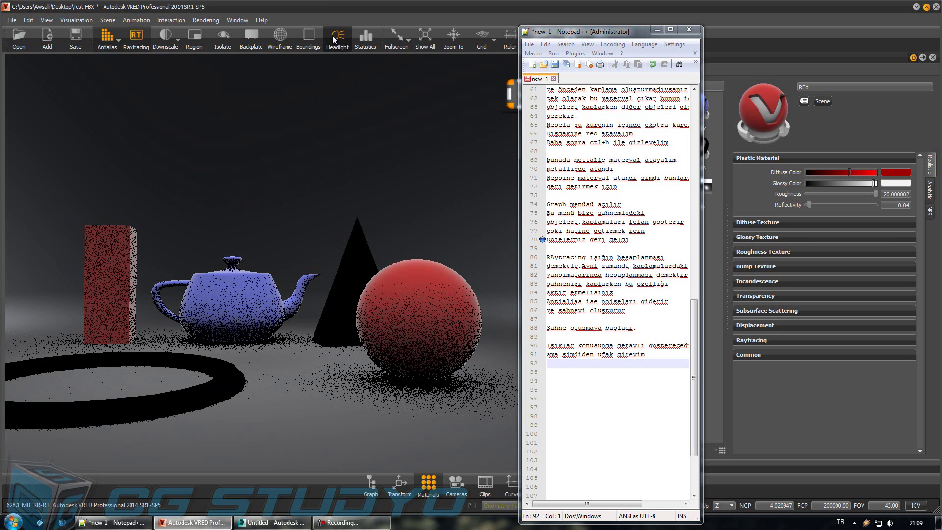
{"action": "left_click_drag", "start_coordinate": [589, 31], "coordinate": [519, 19]}
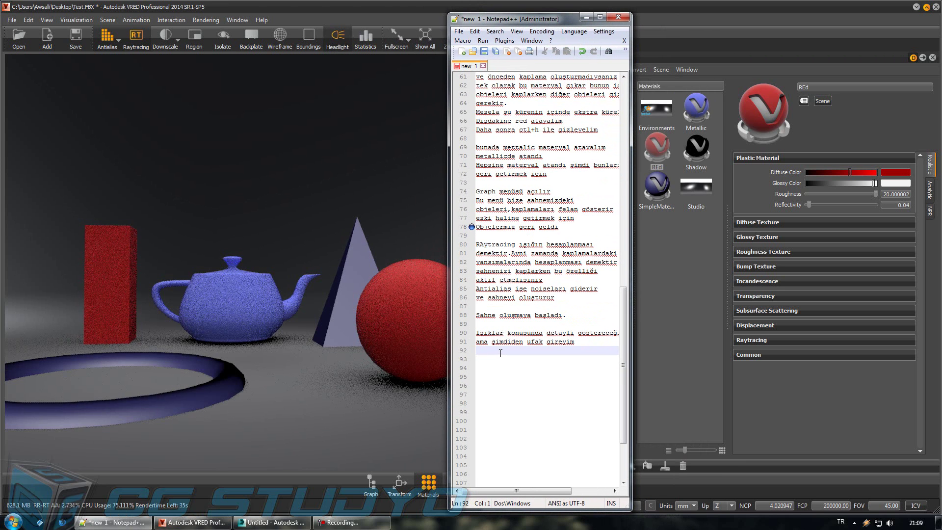
{"action": "type", "text": "B"}
{"action": "type", "text": "dlig"}
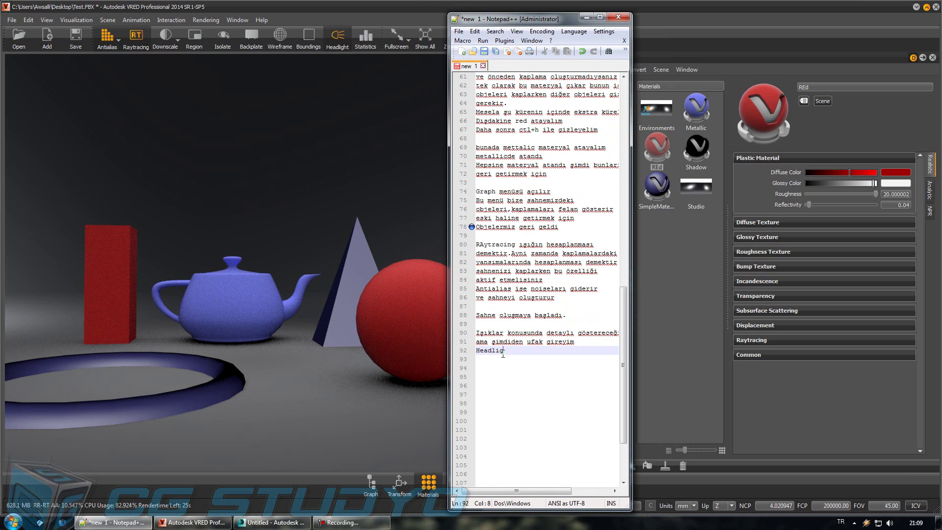
{"action": "type", "text": " tepe ışıktır."}
{"action": "key", "text": "Return"}
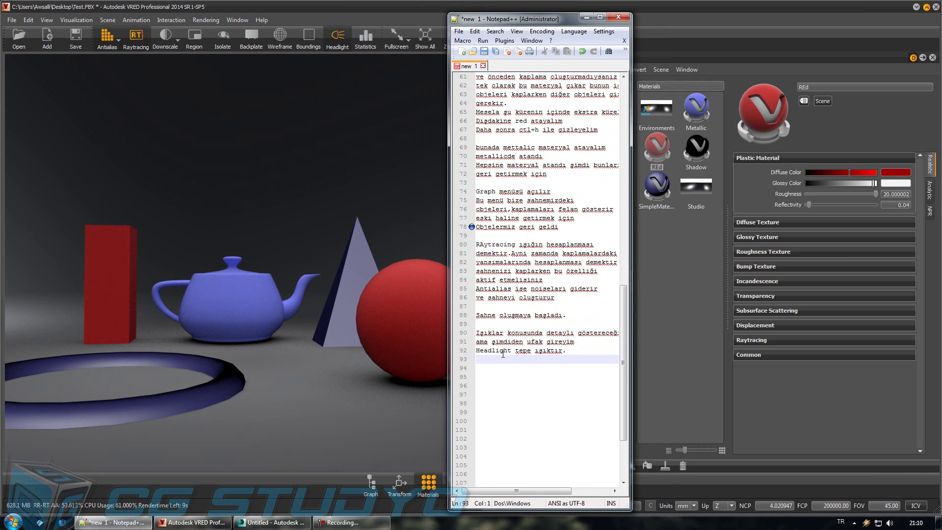
{"action": "type", "text": "En üstten sahnemize vu"}
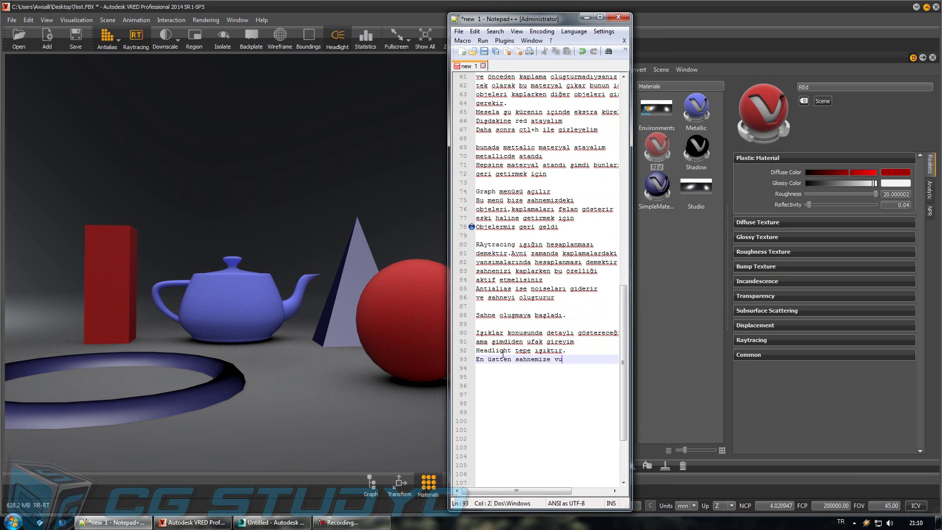
{"action": "key", "text": "BackSpace"}
{"action": "key", "text": "BackSpace"}
{"action": "type", "text": "el bir"}
{"action": "type", "text": "tır"}
{"action": "key", "text": "Return"}
Step: Orbit with the headlight off and note some objects don't render due to material problems
{"action": "mouse_move", "coordinate": [346, 291]}
{"action": "left_mouse_down"}
{"action": "mouse_move", "coordinate": [278, 373]}
{"action": "mouse_move", "coordinate": [349, 364]}
{"action": "left_mouse_up"}
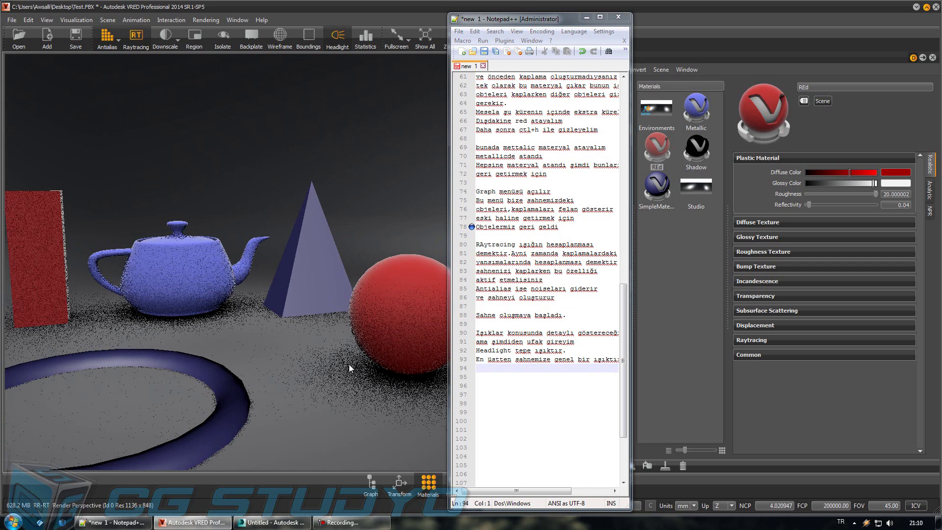
{"action": "left_click", "coordinate": [328, 40]}
{"action": "left_click", "coordinate": [512, 370]}
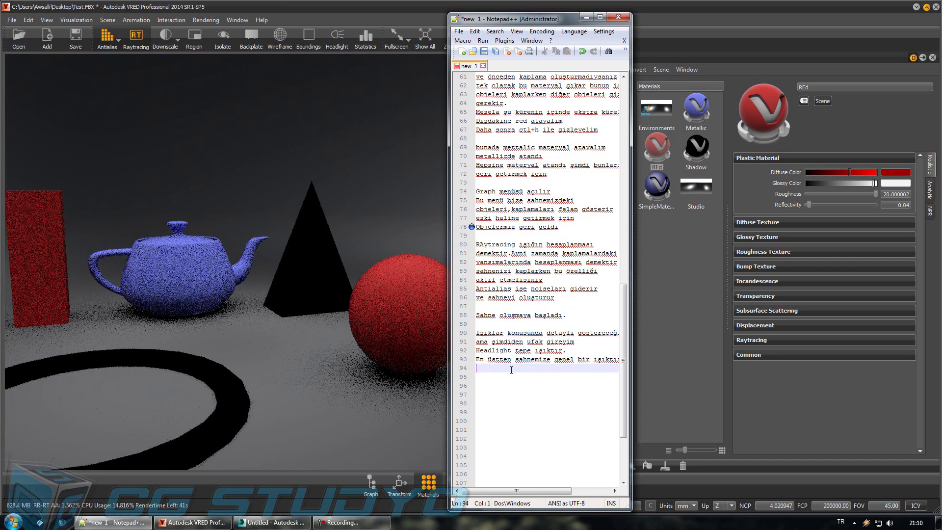
{"action": "type", "text": "kapalıyken bazı objeler render"}
{"action": "key", "text": "Return"}
{"action": "type", "text": "edilemiyor çünkü kaplama"}
{"action": "key", "text": "Return"}
{"action": "type", "text": "sıkıntısı mev"}
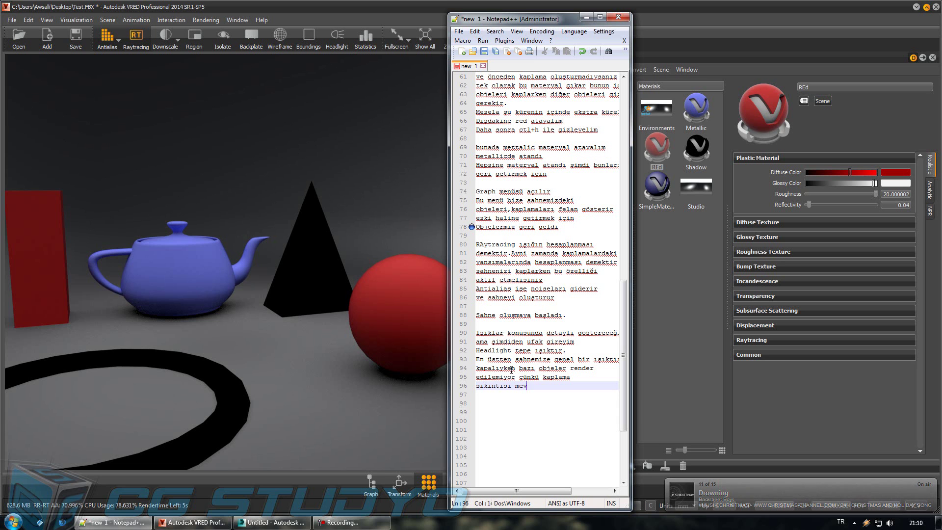
{"action": "type", "text": "cut"}
{"action": "key", "text": "Return"}
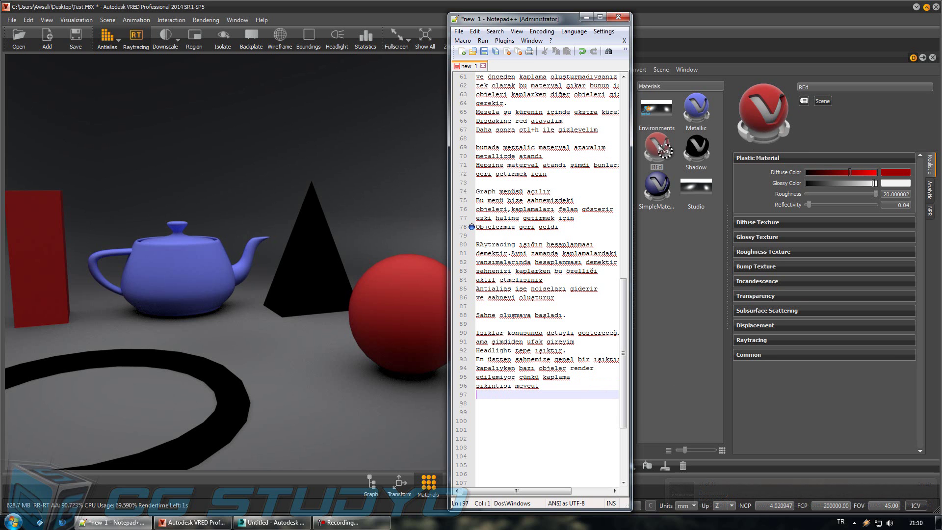
Step: Apply the REd material to the ring and the Metallic material to the pyramid
{"action": "left_click_drag", "start_coordinate": [268, 337], "coordinate": [210, 384]}
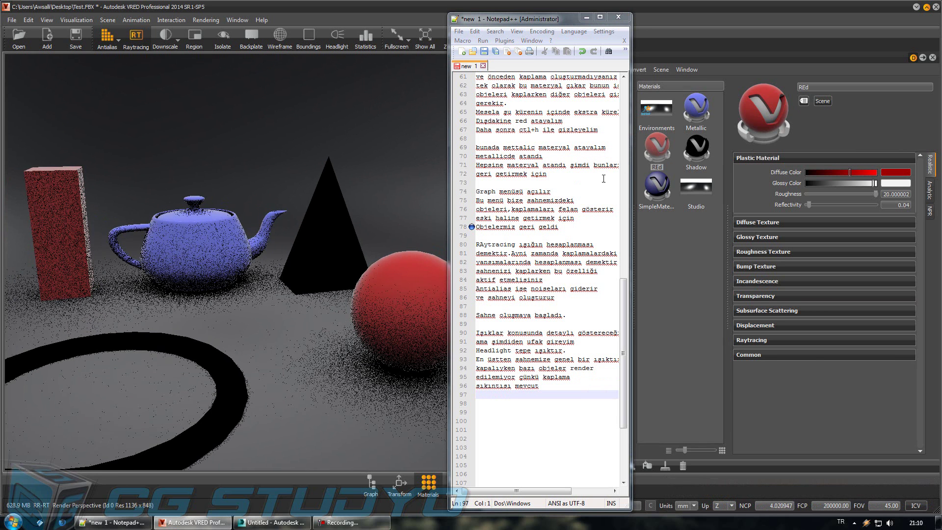
{"action": "mouse_move", "coordinate": [658, 147]}
{"action": "left_mouse_down"}
{"action": "mouse_move", "coordinate": [202, 379]}
{"action": "mouse_move", "coordinate": [223, 366]}
{"action": "left_mouse_up"}
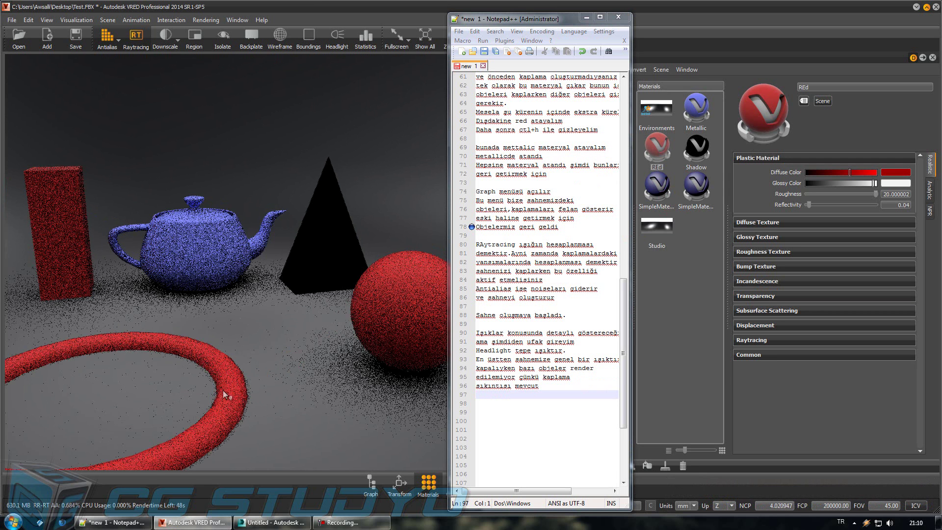
{"action": "left_click_drag", "start_coordinate": [697, 109], "coordinate": [324, 240]}
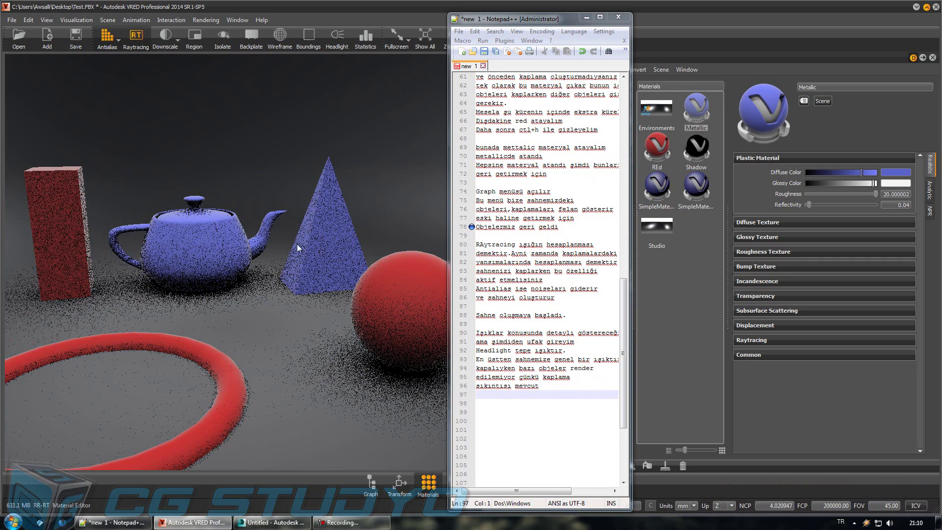
Step: Note that the materials fixed the problem, materials come next lesson, and 'görüşmek üzere'
{"action": "left_click", "coordinate": [546, 395]}
{"action": "type", "text": "Kendi kaplamaları sorunu h"}
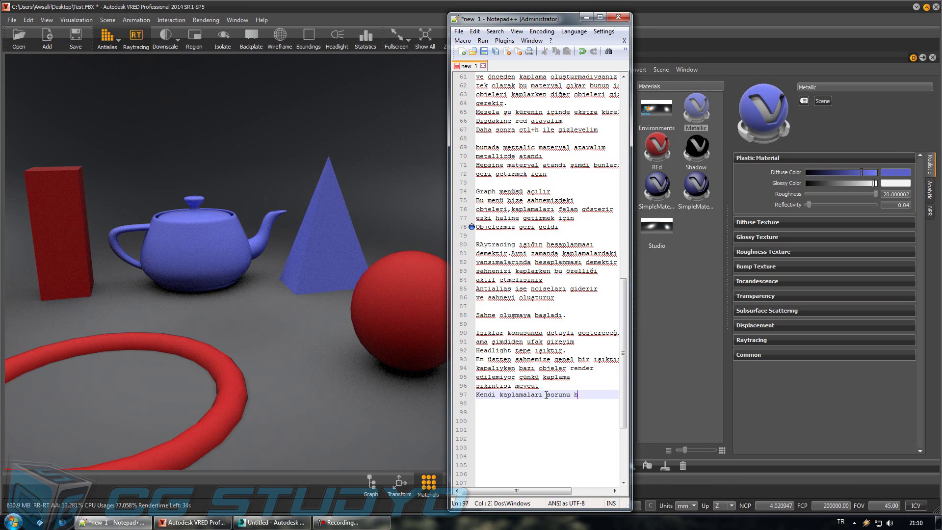
{"action": "type", "text": "emen çözdü"}
{"action": "key", "text": "Return"}
{"action": "type", "text": "Bir sonrak"}
{"action": "type", "text": "erste k"}
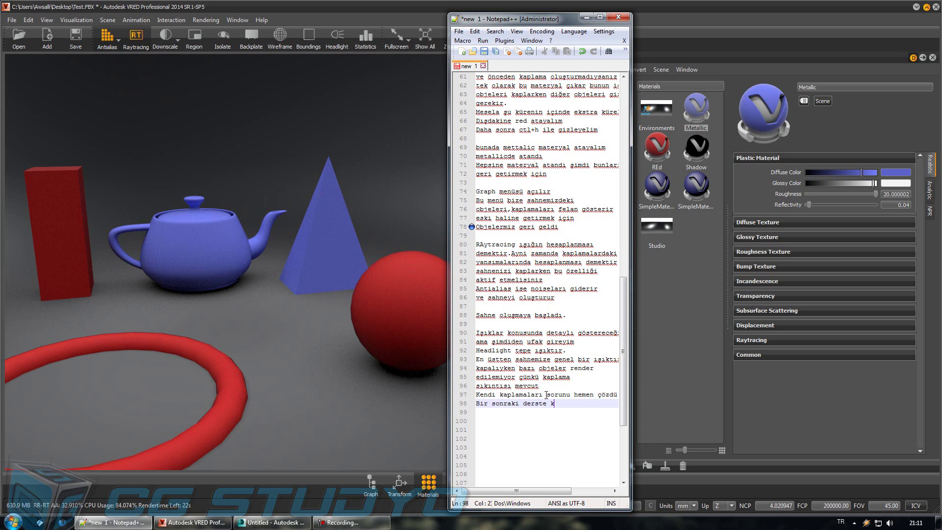
{"action": "type", "text": "lamala"}
{"action": "type", "text": "rı göreceğiz"}
{"action": "key", "text": "Return"}
{"action": "type", "text": "görüşmekü üzere"}
{"action": "key", "text": "Return"}
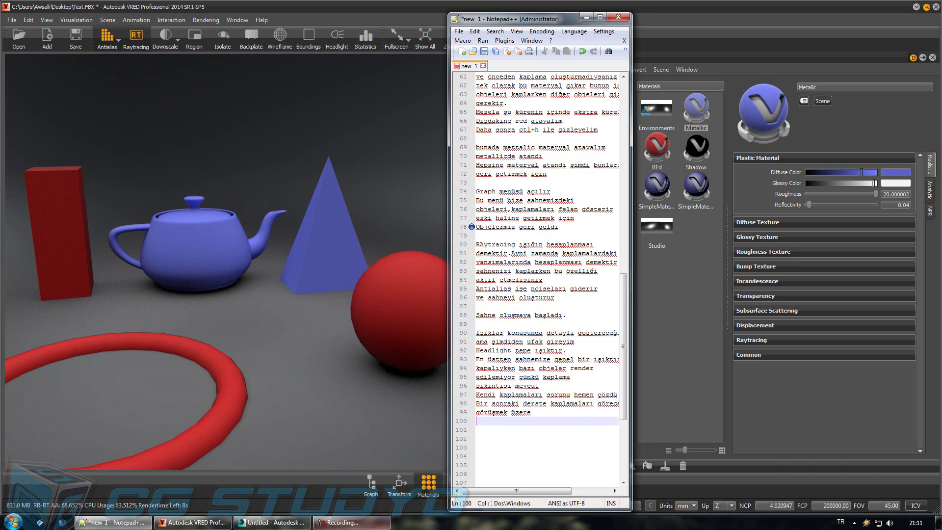